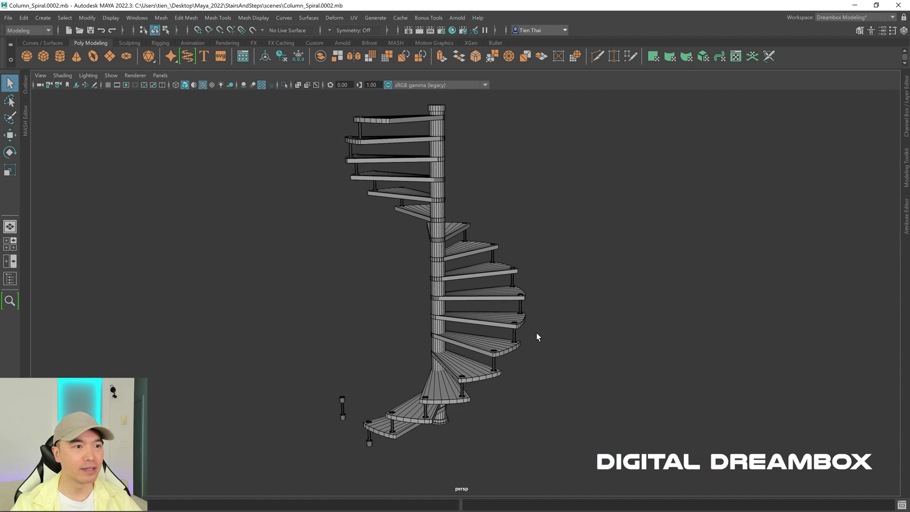
- Hide the loose connector standing apart from the spiral staircase
{"action": "left_click_drag", "start_coordinate": [358, 310], "coordinate": [439, 244], "text": "alt"}
{"action": "left_click_drag", "start_coordinate": [373, 297], "coordinate": [416, 371]}
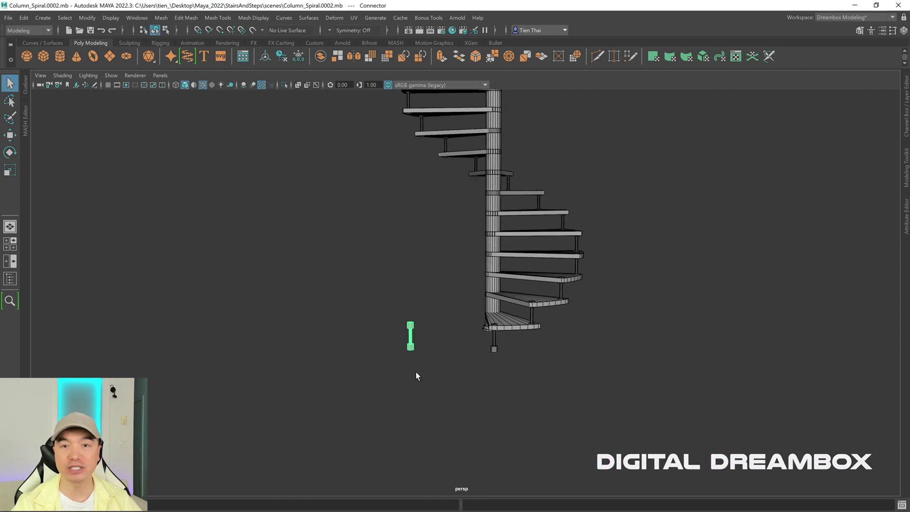
{"action": "key", "text": "ctrl+h"}
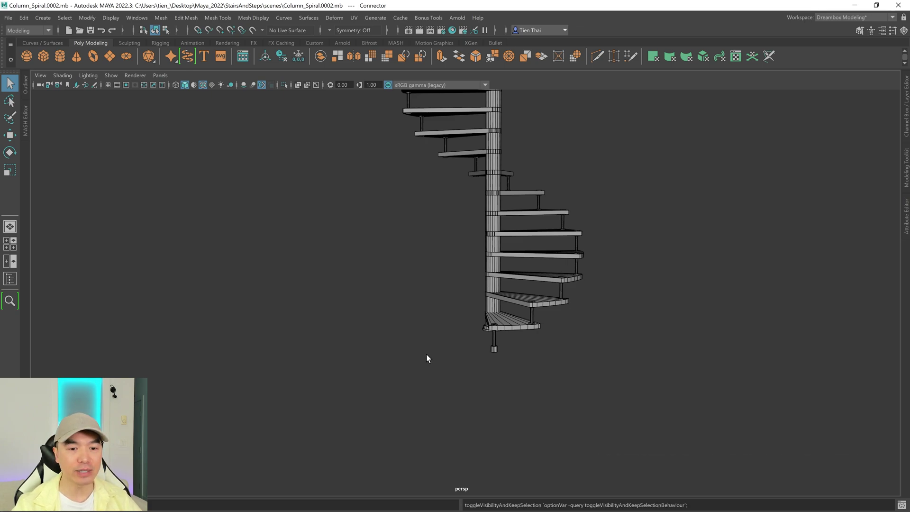
- Start an EP curve with its first point snapped to the centre vertex of the topmost step's connector cap
{"action": "left_click_drag", "start_coordinate": [521, 319], "coordinate": [469, 337], "text": "alt"}
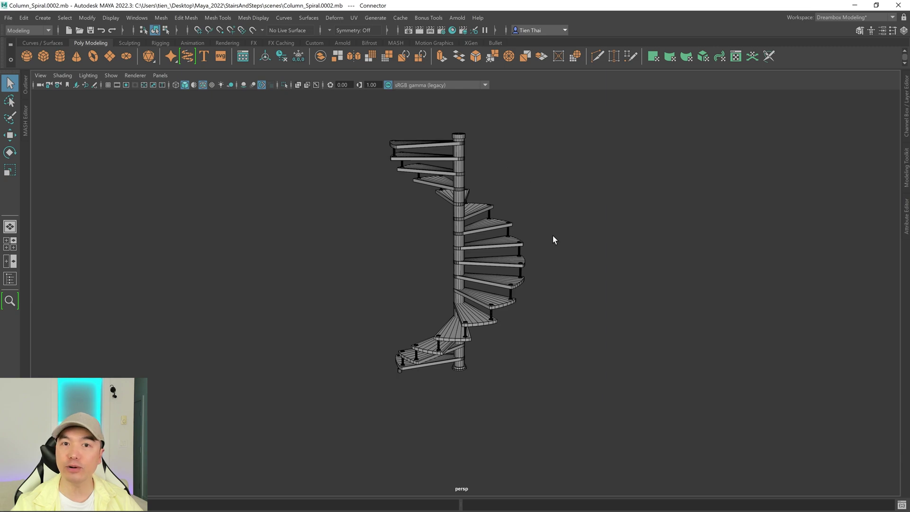
{"action": "left_click_drag", "start_coordinate": [401, 327], "coordinate": [618, 322], "text": "alt"}
{"action": "middle_click_drag", "start_coordinate": [491, 323], "coordinate": [453, 323], "text": "alt"}
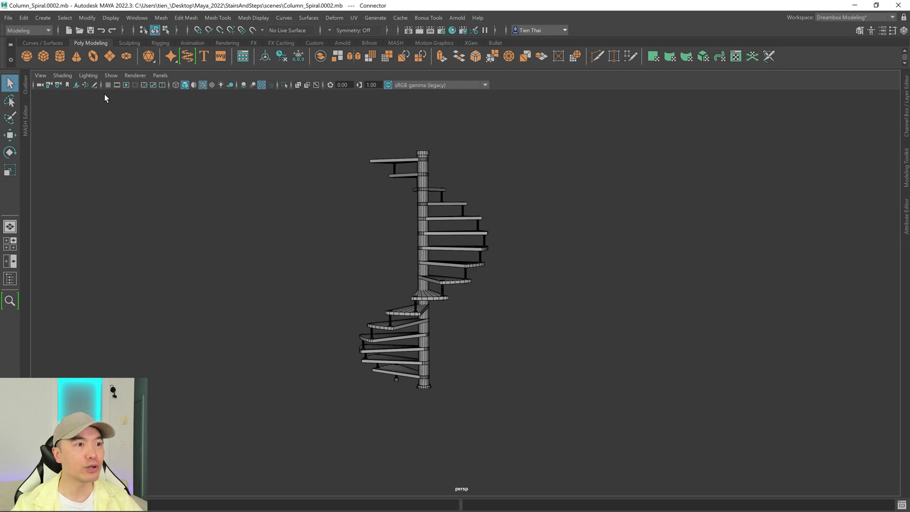
{"action": "left_click", "coordinate": [41, 18]}
{"action": "mouse_move", "coordinate": [77, 93]}
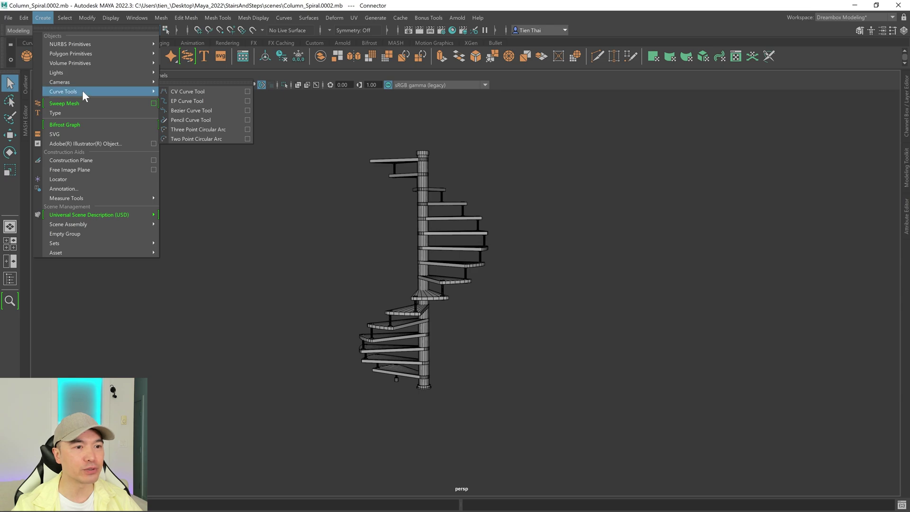
{"action": "left_click", "coordinate": [188, 101]}
{"action": "left_click_drag", "start_coordinate": [389, 213], "coordinate": [616, 281], "text": "alt"}
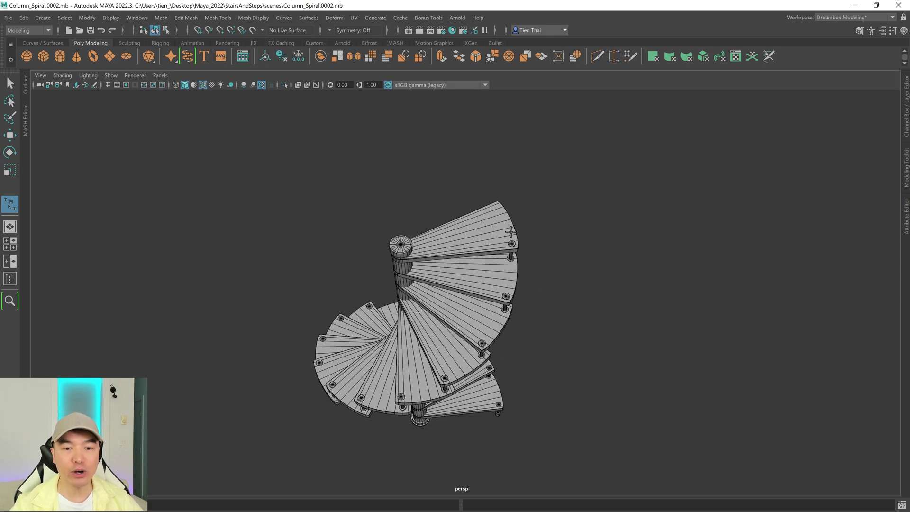
{"action": "left_click_drag", "start_coordinate": [477, 327], "coordinate": [418, 309], "text": "alt"}
{"action": "right_click_drag", "start_coordinate": [447, 326], "coordinate": [740, 299], "text": "alt"}
{"action": "left_click_drag", "start_coordinate": [513, 261], "coordinate": [509, 248], "text": "alt"}
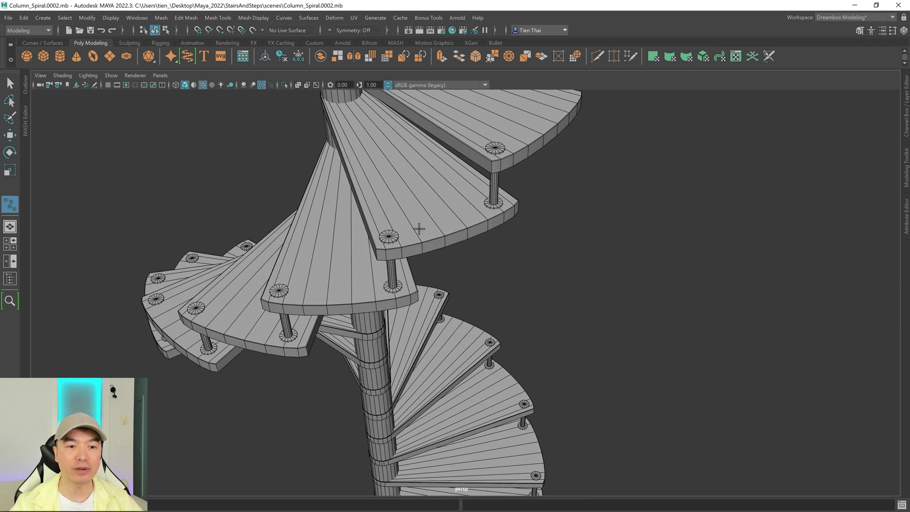
{"action": "right_click_drag", "start_coordinate": [524, 164], "coordinate": [592, 289], "text": "alt"}
{"action": "scroll", "coordinate": [545, 258], "scroll_direction": "up", "scroll_amount": 5}
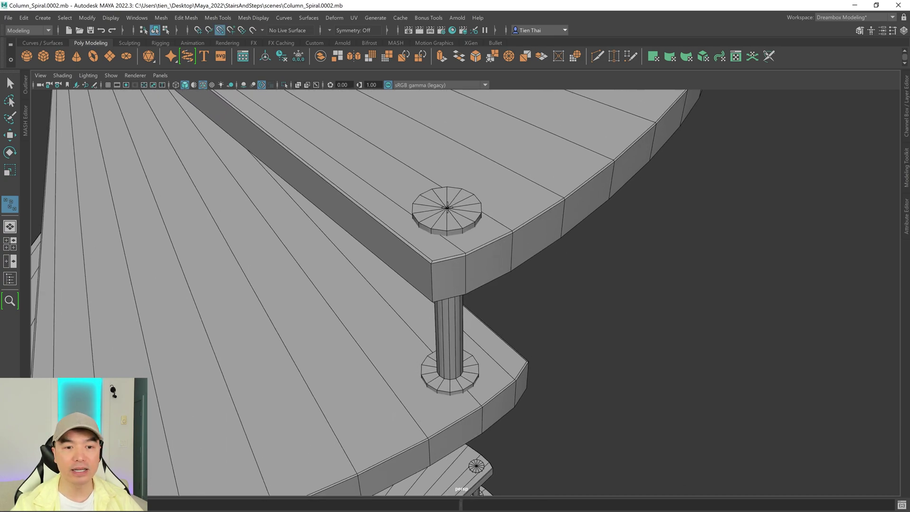
- Add the second and third curve points, snapped to the connector cap centres of the next two steps down
{"action": "scroll", "coordinate": [476, 220], "scroll_direction": "down", "scroll_amount": 8}
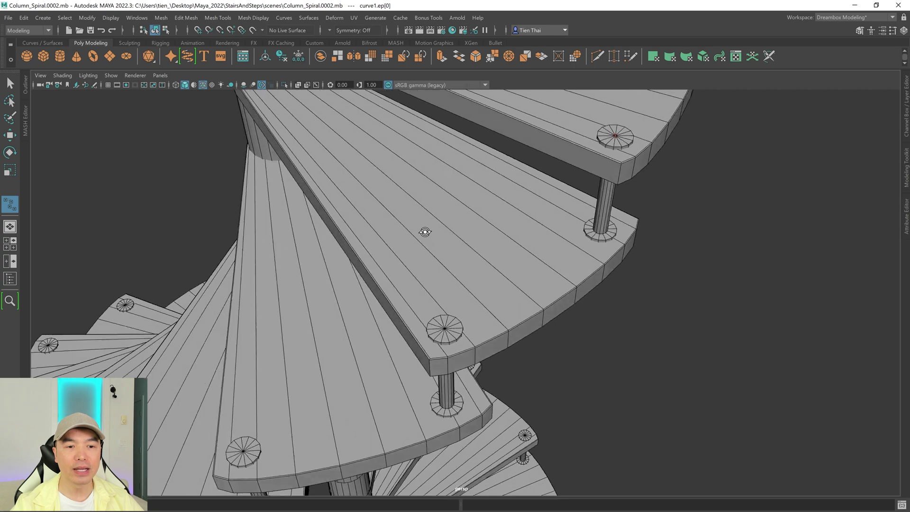
{"action": "scroll", "coordinate": [597, 242], "scroll_direction": "up", "scroll_amount": 3}
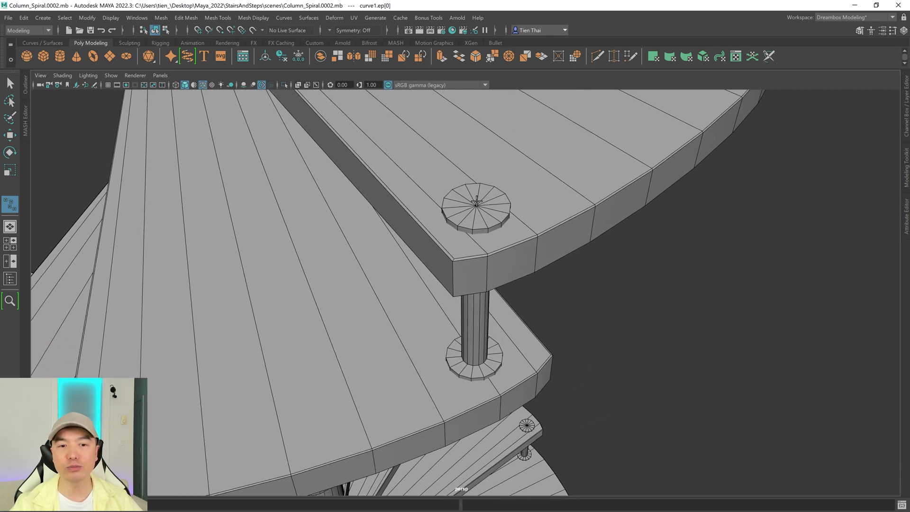
{"action": "scroll", "coordinate": [538, 241], "scroll_direction": "up", "scroll_amount": 3}
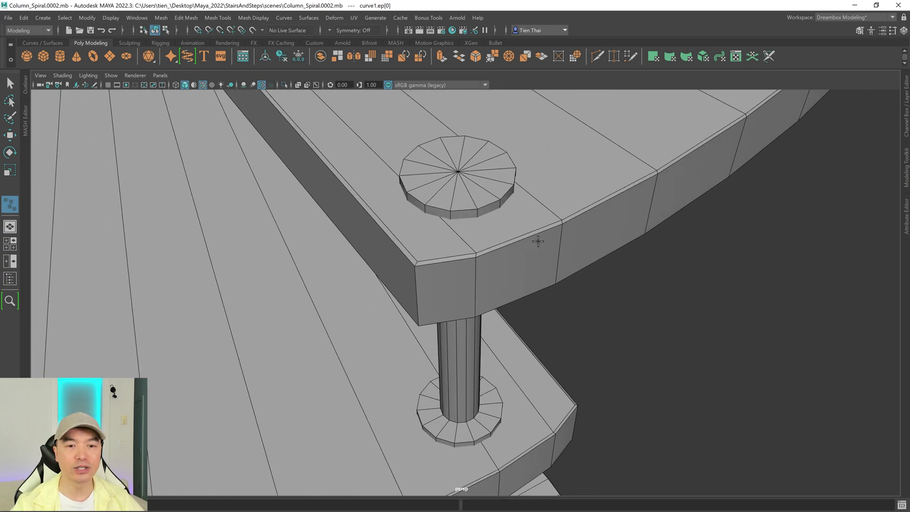
{"action": "scroll", "coordinate": [477, 183], "scroll_direction": "down", "scroll_amount": 5}
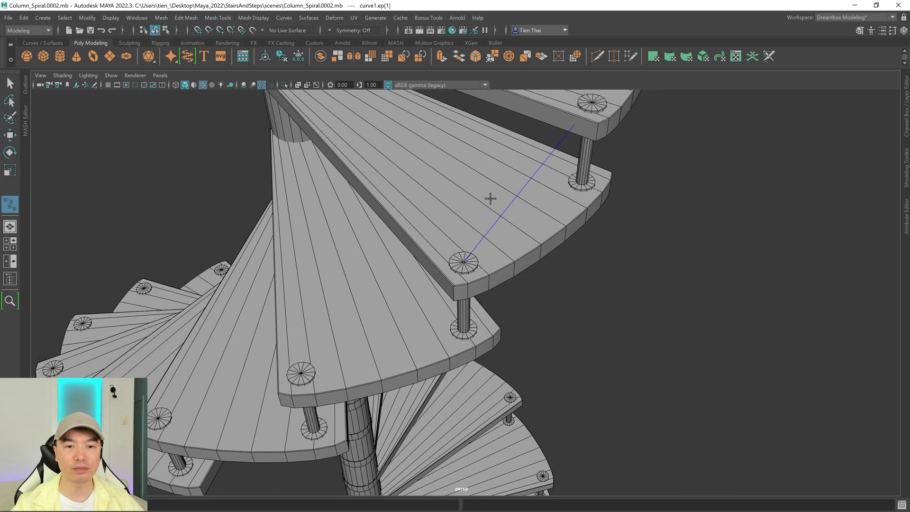
{"action": "left_click_drag", "start_coordinate": [412, 219], "coordinate": [449, 223], "text": "alt"}
{"action": "scroll", "coordinate": [493, 240], "scroll_direction": "down", "scroll_amount": 3}
{"action": "middle_click_drag", "start_coordinate": [493, 240], "coordinate": [470, 195], "text": "alt"}
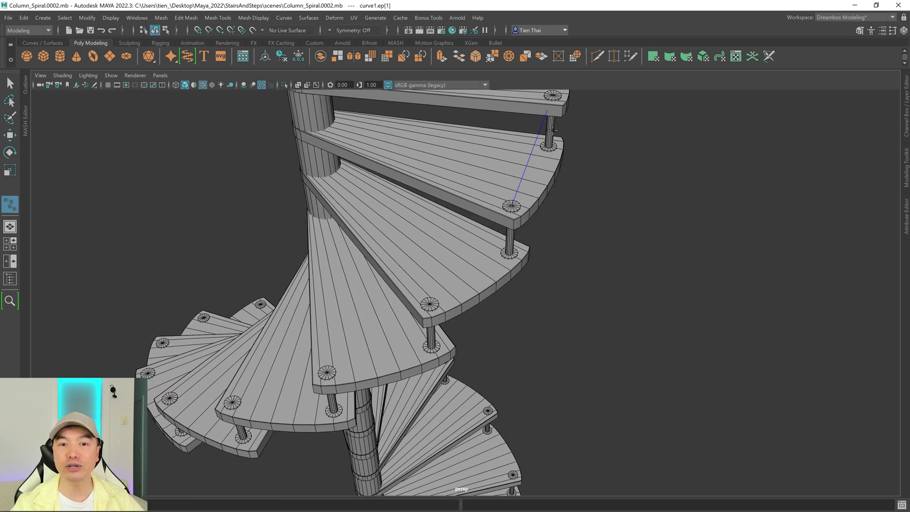
{"action": "middle_click_drag", "start_coordinate": [487, 230], "coordinate": [512, 193], "text": "alt"}
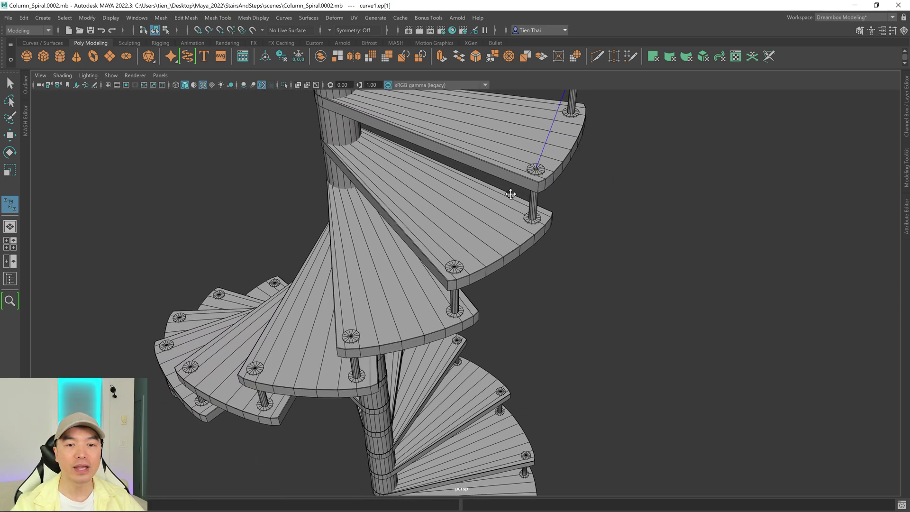
{"action": "right_click_drag", "start_coordinate": [422, 227], "coordinate": [711, 250], "text": "alt"}
{"action": "left_click_drag", "start_coordinate": [436, 208], "coordinate": [469, 238], "text": "alt"}
{"action": "scroll", "coordinate": [552, 243], "scroll_direction": "up", "scroll_amount": 2}
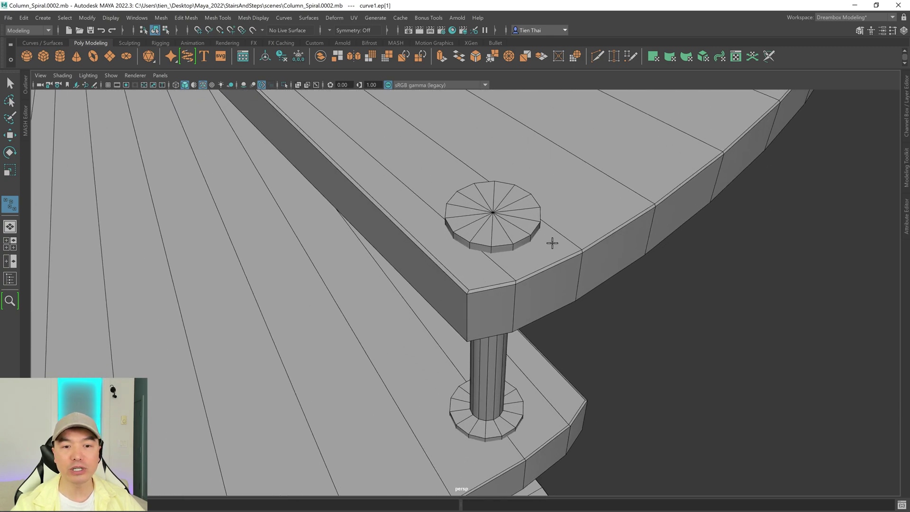
- Add the curve's fourth point, snapped to the centre vertex of the connector cap on the fourth step from the top
{"action": "scroll", "coordinate": [492, 213], "scroll_direction": "down", "scroll_amount": 4}
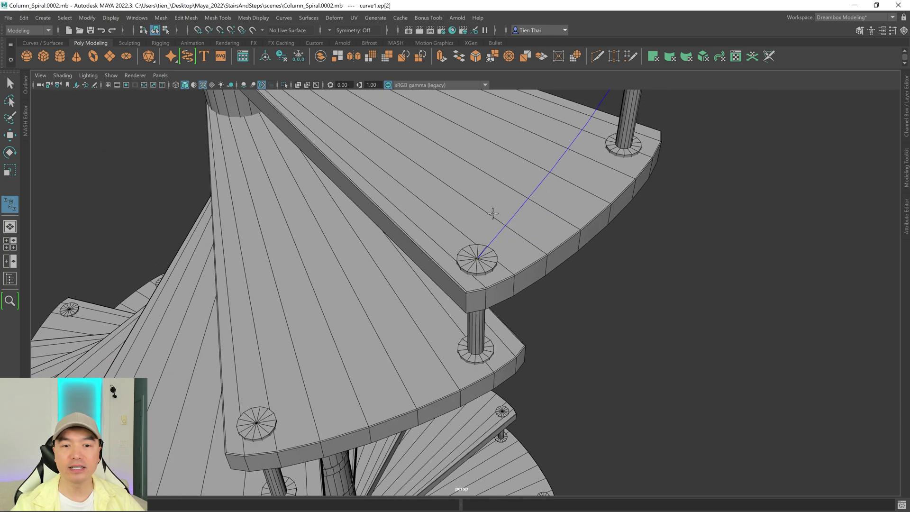
{"action": "left_click_drag", "start_coordinate": [492, 211], "coordinate": [489, 232], "text": "alt"}
{"action": "scroll", "coordinate": [597, 274], "scroll_direction": "up", "scroll_amount": 4}
{"action": "scroll", "coordinate": [597, 273], "scroll_direction": "up", "scroll_amount": 2}
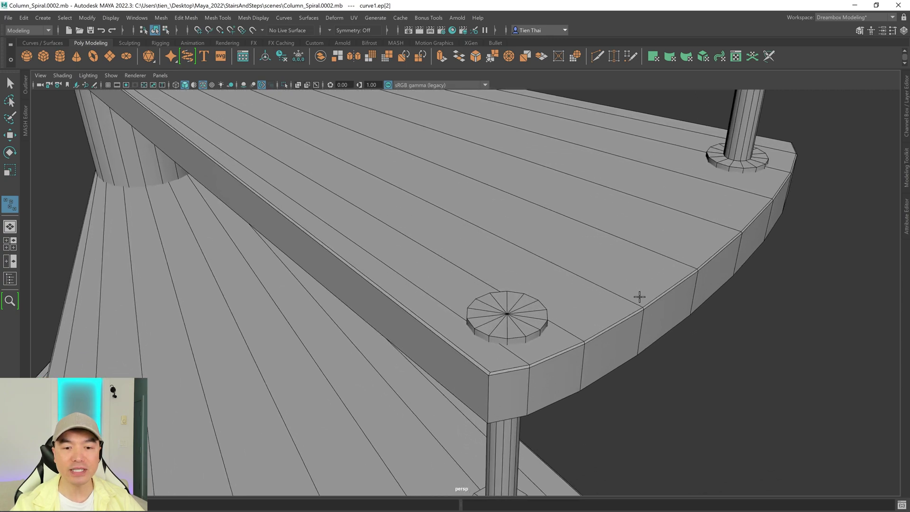
{"action": "key", "text": "v"}
{"action": "left_click", "coordinate": [506, 314]}
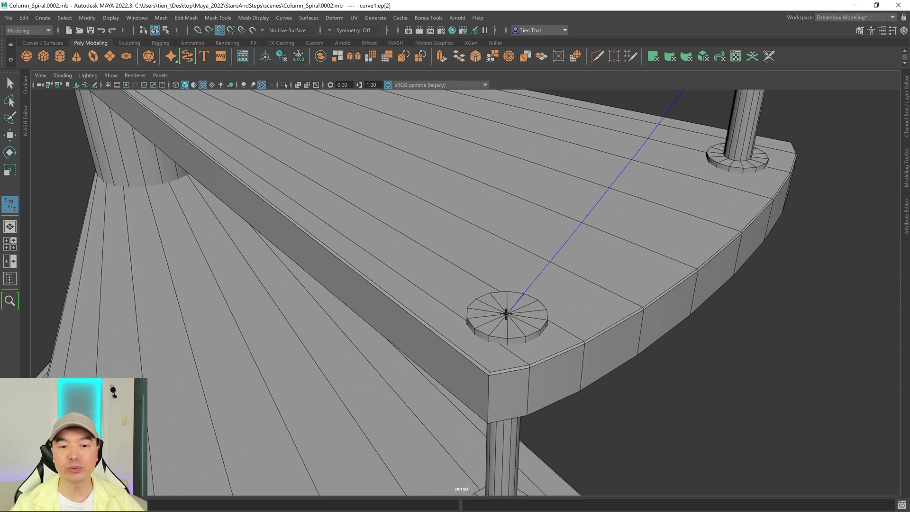
- Extend the curve with its fifth and sixth points, snapped to the cap centres of the following two lower steps
{"action": "scroll", "coordinate": [506, 314], "scroll_direction": "down", "scroll_amount": 4}
{"action": "left_click_drag", "start_coordinate": [507, 314], "coordinate": [498, 325], "text": "alt"}
{"action": "scroll", "coordinate": [442, 258], "scroll_direction": "up", "scroll_amount": 2}
{"action": "middle_click_drag", "start_coordinate": [443, 258], "coordinate": [413, 261], "text": "alt"}
{"action": "right_click_drag", "start_coordinate": [455, 270], "coordinate": [683, 332], "text": "alt"}
{"action": "middle_click_drag", "start_coordinate": [426, 450], "coordinate": [430, 275], "text": "alt"}
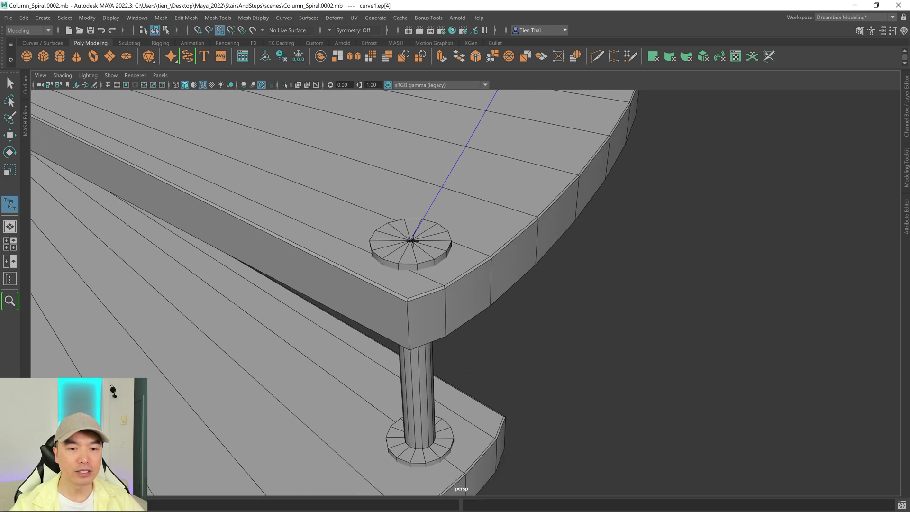
{"action": "right_click_drag", "start_coordinate": [412, 241], "coordinate": [304, 228], "text": "alt"}
{"action": "middle_click_drag", "start_coordinate": [351, 360], "coordinate": [469, 223], "text": "alt"}
{"action": "right_click_drag", "start_coordinate": [469, 224], "coordinate": [598, 289], "text": "alt"}
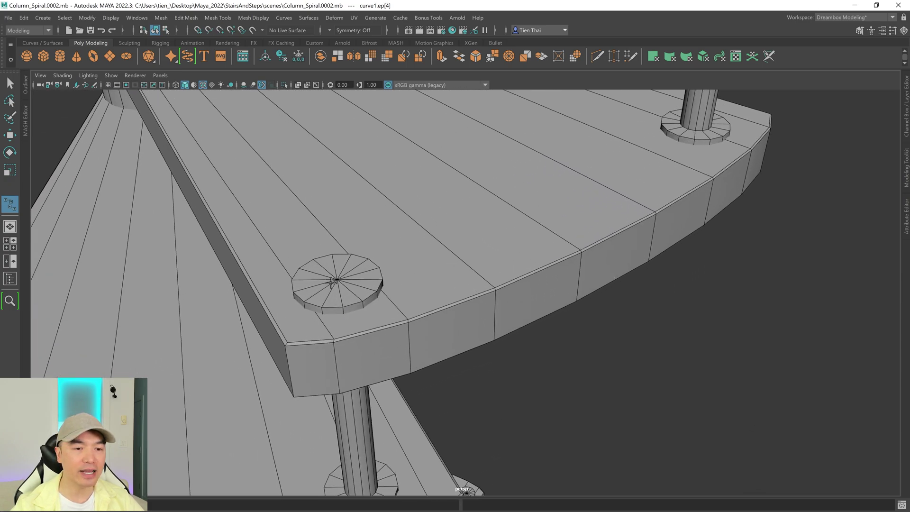
- Place the seventh and eighth curve points on the connector cap centres of the next two steps down the spiral
{"action": "scroll", "coordinate": [338, 279], "scroll_direction": "down", "scroll_amount": 4}
{"action": "left_click_drag", "start_coordinate": [339, 290], "coordinate": [429, 288], "text": "alt"}
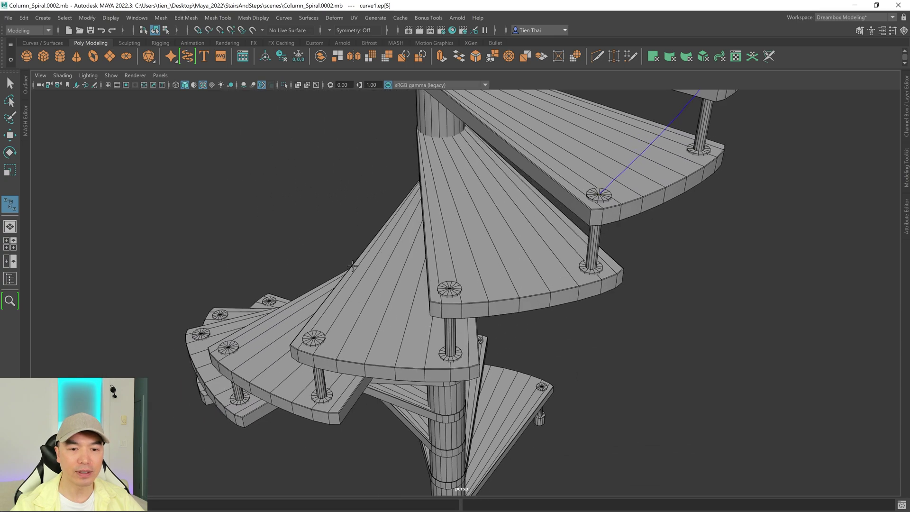
{"action": "scroll", "coordinate": [429, 287], "scroll_direction": "up", "scroll_amount": 5}
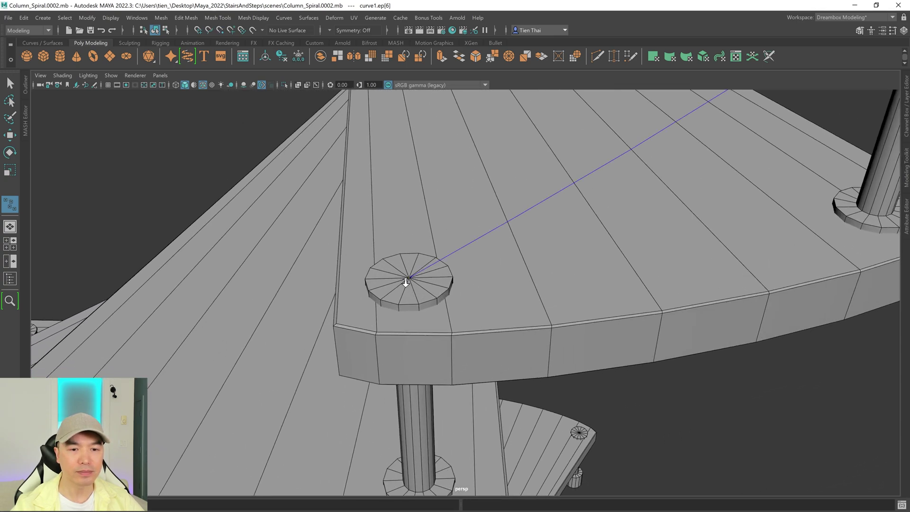
{"action": "scroll", "coordinate": [406, 283], "scroll_direction": "down", "scroll_amount": 4}
{"action": "left_click_drag", "start_coordinate": [406, 283], "coordinate": [311, 309], "text": "alt"}
{"action": "scroll", "coordinate": [311, 309], "scroll_direction": "up", "scroll_amount": 5}
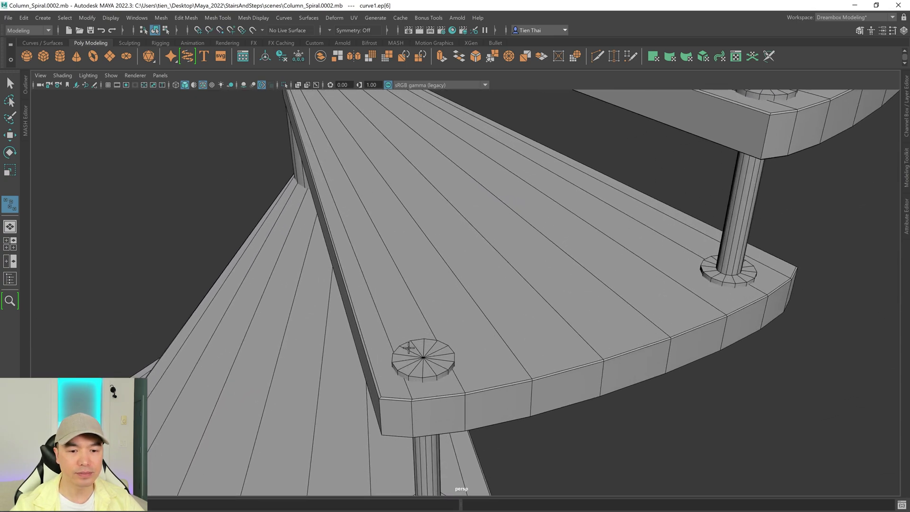
- Snap the ninth and tenth curve points to the connector cap centres of the next two lower steps
{"action": "scroll", "coordinate": [429, 357], "scroll_direction": "down", "scroll_amount": 4}
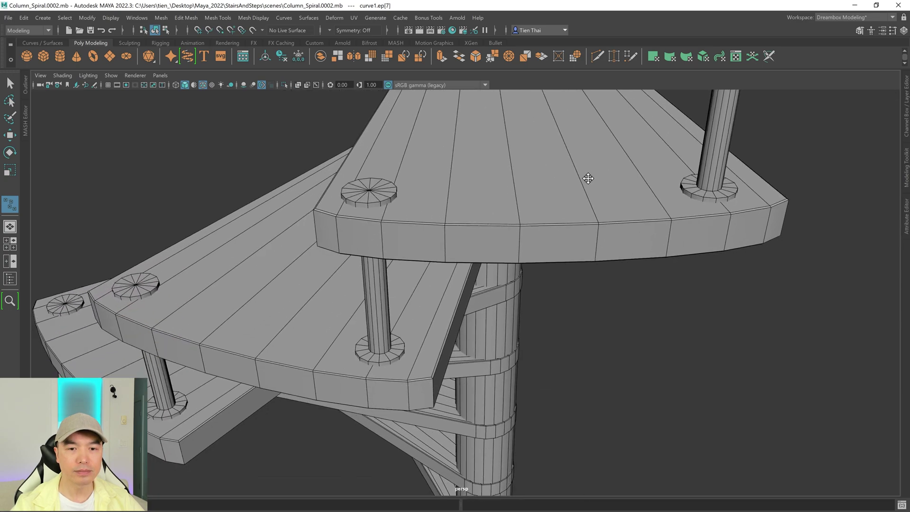
{"action": "left_click_drag", "start_coordinate": [587, 177], "coordinate": [473, 241], "text": "alt"}
{"action": "scroll", "coordinate": [306, 254], "scroll_direction": "up", "scroll_amount": 5}
{"action": "middle_click_drag", "start_coordinate": [322, 276], "coordinate": [213, 264], "text": "alt"}
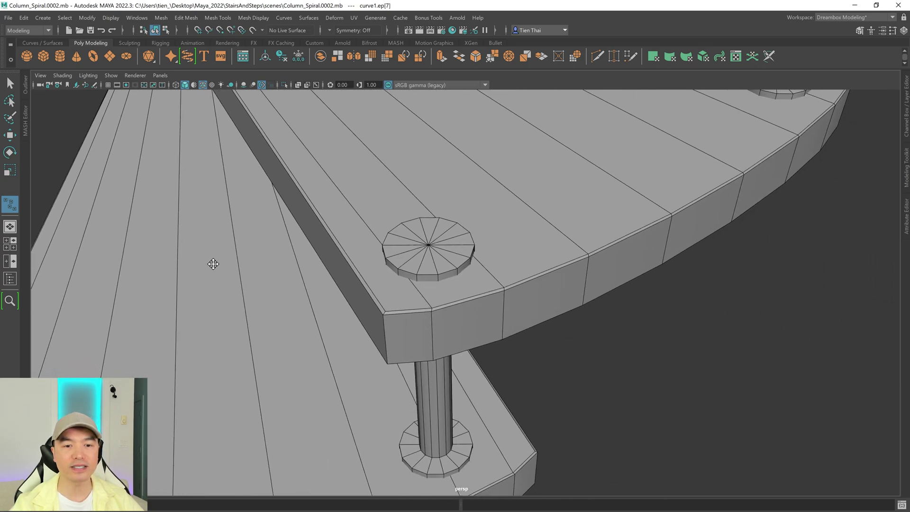
{"action": "left_click", "coordinate": [429, 245]}
{"action": "scroll", "coordinate": [428, 246], "scroll_direction": "down", "scroll_amount": 6}
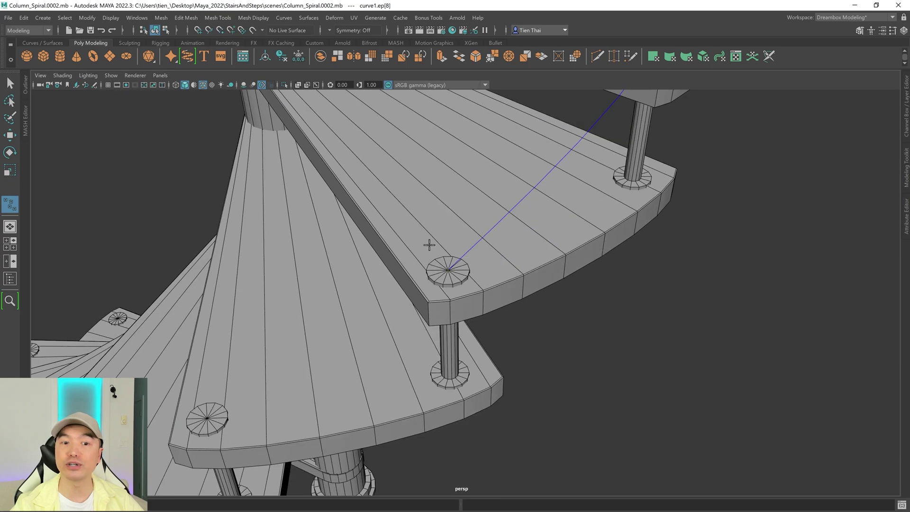
{"action": "left_click_drag", "start_coordinate": [382, 264], "coordinate": [394, 260], "text": "alt"}
{"action": "middle_click_drag", "start_coordinate": [394, 260], "coordinate": [363, 176], "text": "alt"}
{"action": "right_click_drag", "start_coordinate": [412, 256], "coordinate": [463, 248], "text": "alt"}
{"action": "scroll", "coordinate": [463, 248], "scroll_direction": "up", "scroll_amount": 5}
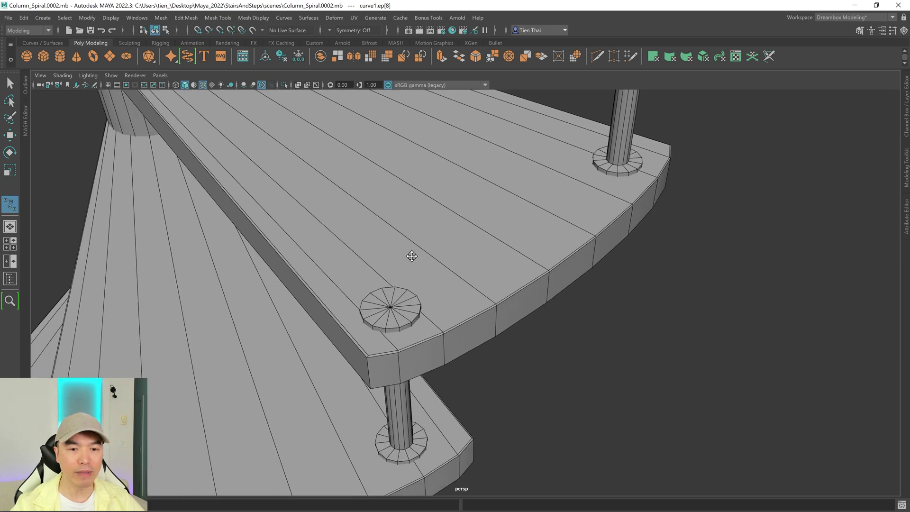
{"action": "left_click", "coordinate": [418, 268]}
- Continue the curve down the spiral with the eleventh and twelfth points on the next two connector cap centres
{"action": "scroll", "coordinate": [422, 267], "scroll_direction": "down", "scroll_amount": 7}
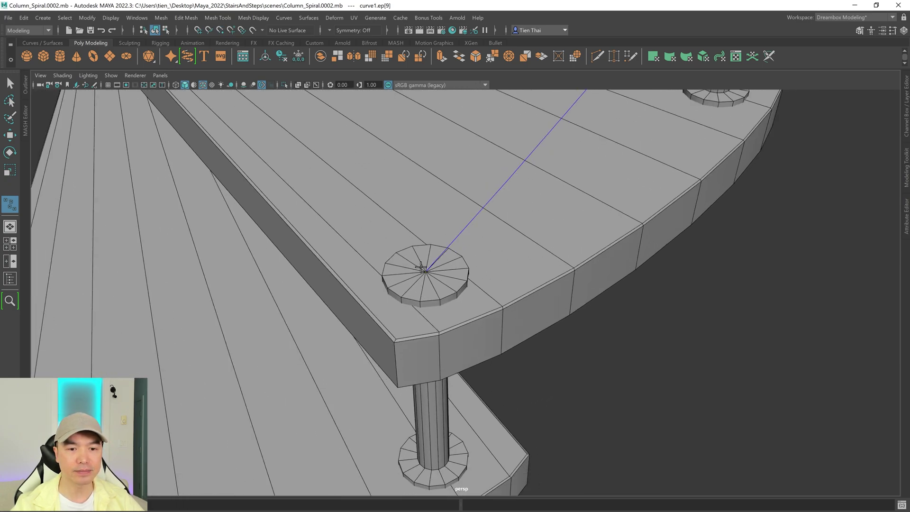
{"action": "middle_click_drag", "start_coordinate": [144, 400], "coordinate": [251, 262], "text": "alt"}
{"action": "scroll", "coordinate": [138, 305], "scroll_direction": "up", "scroll_amount": 5}
{"action": "middle_click_drag", "start_coordinate": [138, 305], "coordinate": [185, 305], "text": "alt"}
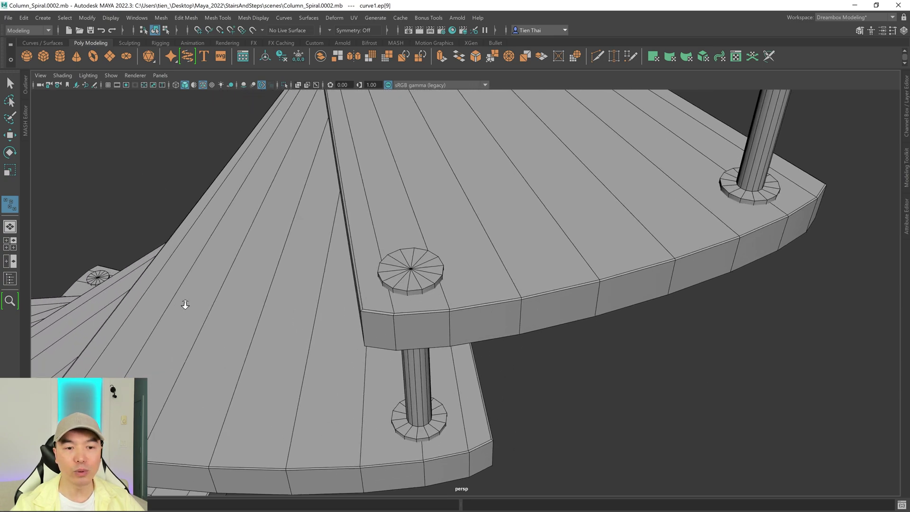
{"action": "right_click_drag", "start_coordinate": [185, 305], "coordinate": [228, 310], "text": "alt"}
{"action": "middle_click_drag", "start_coordinate": [228, 310], "coordinate": [289, 308], "text": "alt"}
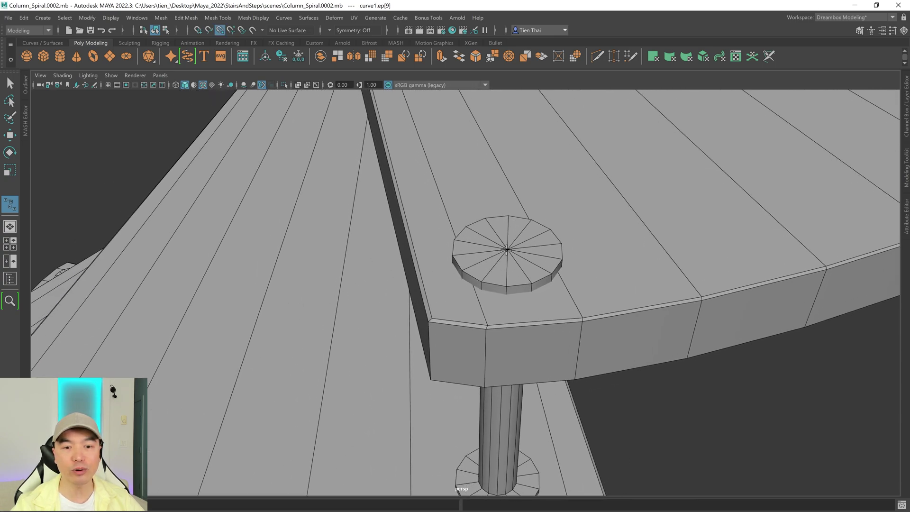
{"action": "right_click_drag", "start_coordinate": [505, 250], "coordinate": [362, 289], "text": "alt"}
{"action": "left_click_drag", "start_coordinate": [284, 323], "coordinate": [325, 305], "text": "alt"}
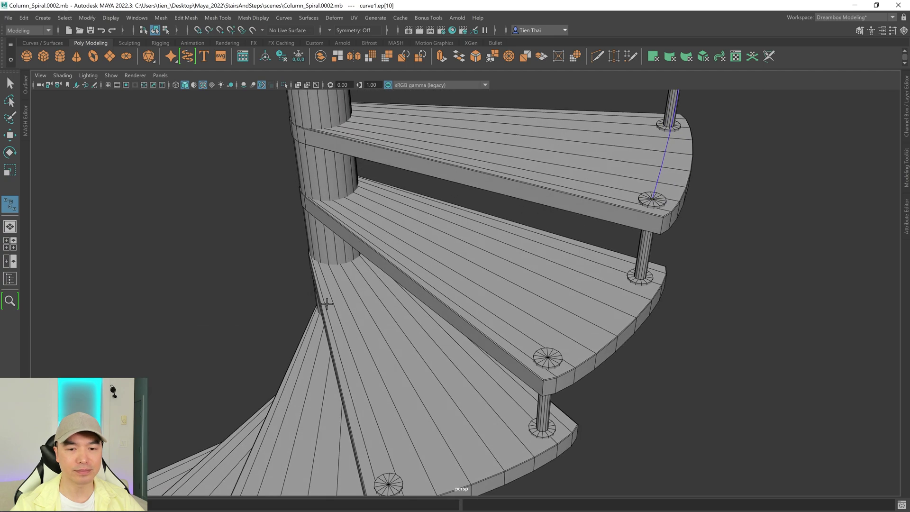
{"action": "middle_click_drag", "start_coordinate": [325, 304], "coordinate": [272, 258], "text": "alt"}
{"action": "scroll", "coordinate": [272, 258], "scroll_direction": "up", "scroll_amount": 6}
{"action": "middle_click_drag", "start_coordinate": [208, 273], "coordinate": [251, 277], "text": "alt"}
{"action": "left_click_drag", "start_coordinate": [251, 277], "coordinate": [349, 269], "text": "alt"}
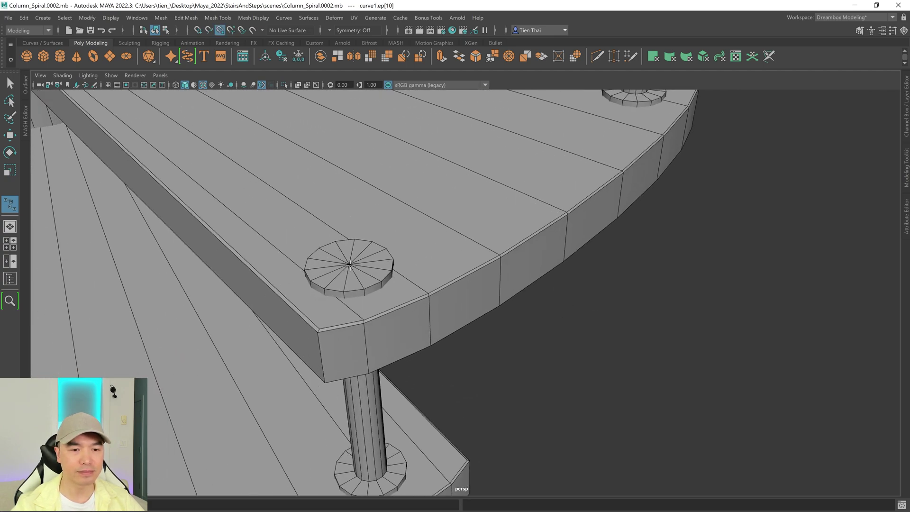
- Add the thirteenth curve point, snapped to the centre vertex of the next lower step's connector cap
{"action": "right_click_drag", "start_coordinate": [319, 279], "coordinate": [234, 343], "text": "alt"}
{"action": "middle_click_drag", "start_coordinate": [234, 343], "coordinate": [343, 266], "text": "alt"}
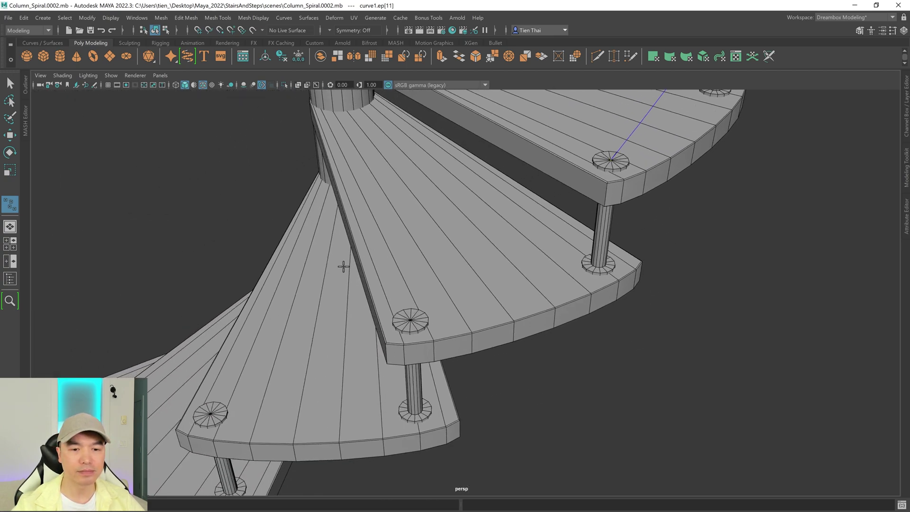
{"action": "right_click_drag", "start_coordinate": [343, 266], "coordinate": [386, 318], "text": "alt"}
{"action": "left_click_drag", "start_coordinate": [387, 318], "coordinate": [532, 270], "text": "alt"}
{"action": "scroll", "coordinate": [423, 239], "scroll_direction": "up", "scroll_amount": 2}
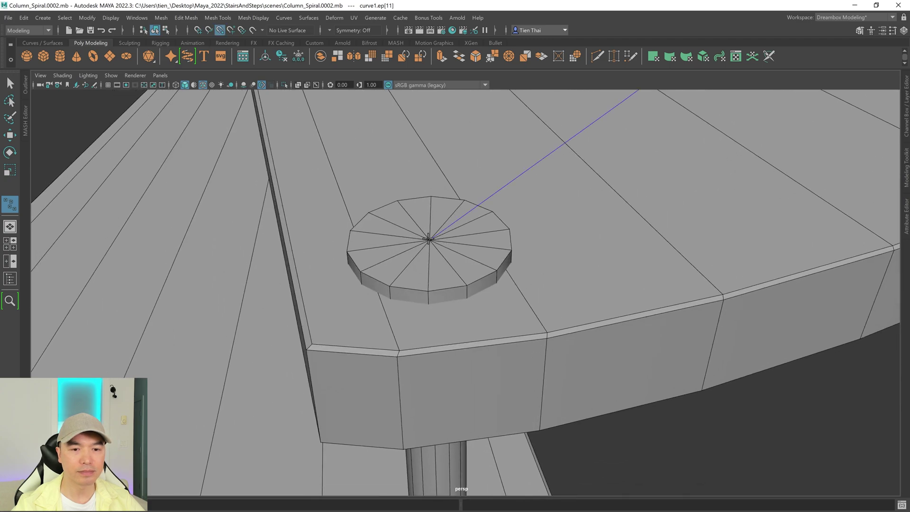
{"action": "left_click", "coordinate": [428, 239]}
- Add the fourteenth curve point, snapped to the centre vertex of the next lower step's connector cap
{"action": "scroll", "coordinate": [428, 244], "scroll_direction": "down", "scroll_amount": 6}
{"action": "middle_click_drag", "start_coordinate": [223, 350], "coordinate": [573, 249], "text": "alt"}
{"action": "right_click_drag", "start_coordinate": [448, 271], "coordinate": [479, 277], "text": "alt"}
{"action": "middle_click_drag", "start_coordinate": [479, 277], "coordinate": [417, 296], "text": "alt"}
{"action": "right_click_drag", "start_coordinate": [416, 297], "coordinate": [603, 305], "text": "alt"}
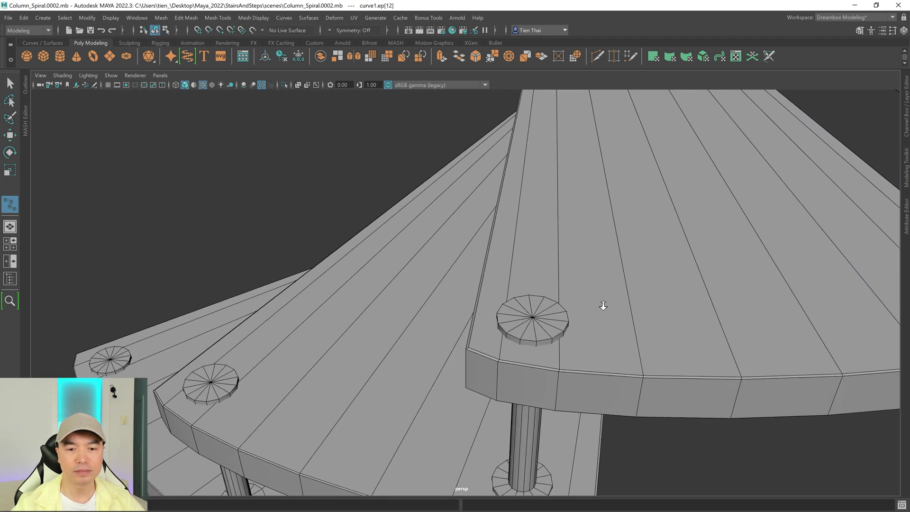
{"action": "scroll", "coordinate": [603, 306], "scroll_direction": "up", "scroll_amount": 3}
{"action": "left_click", "coordinate": [604, 341]}
- Snap the fifteenth curve point to the connector cap centre one step further down the spiral
{"action": "scroll", "coordinate": [604, 341], "scroll_direction": "down", "scroll_amount": 3}
{"action": "left_click_drag", "start_coordinate": [596, 350], "coordinate": [514, 295], "text": "alt"}
{"action": "scroll", "coordinate": [624, 300], "scroll_direction": "up", "scroll_amount": 4}
{"action": "key", "text": "v"}
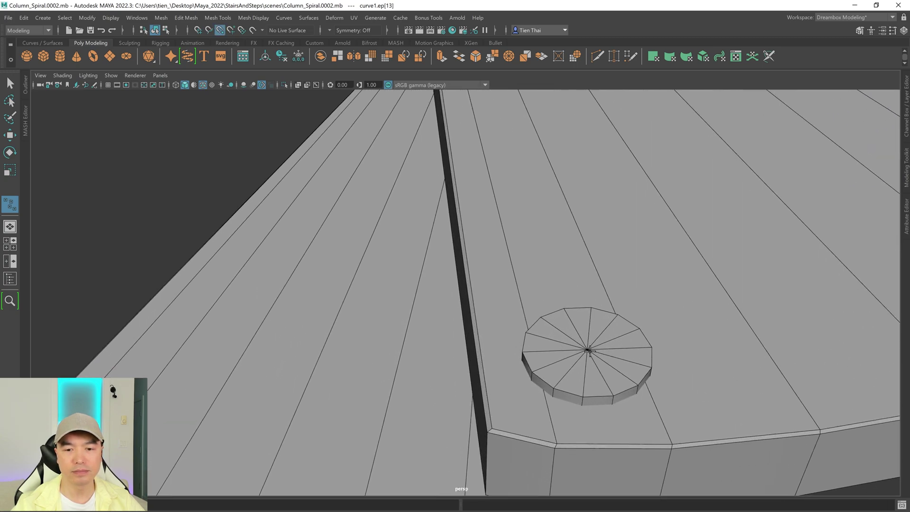
{"action": "left_click", "coordinate": [589, 351]}
- Snap the final curve point to the connector cap centre on the lowest step and finish the EP curve
{"action": "scroll", "coordinate": [579, 350], "scroll_direction": "down", "scroll_amount": 3}
{"action": "left_click_drag", "start_coordinate": [578, 349], "coordinate": [351, 246], "text": "alt"}
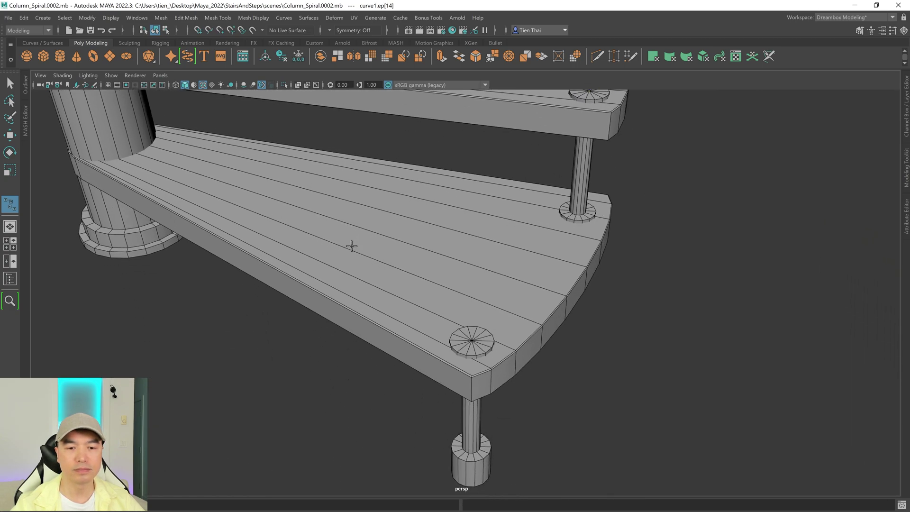
{"action": "scroll", "coordinate": [600, 329], "scroll_direction": "up", "scroll_amount": 3}
{"action": "left_click_drag", "start_coordinate": [599, 329], "coordinate": [463, 331], "text": "alt"}
{"action": "key", "text": "v"}
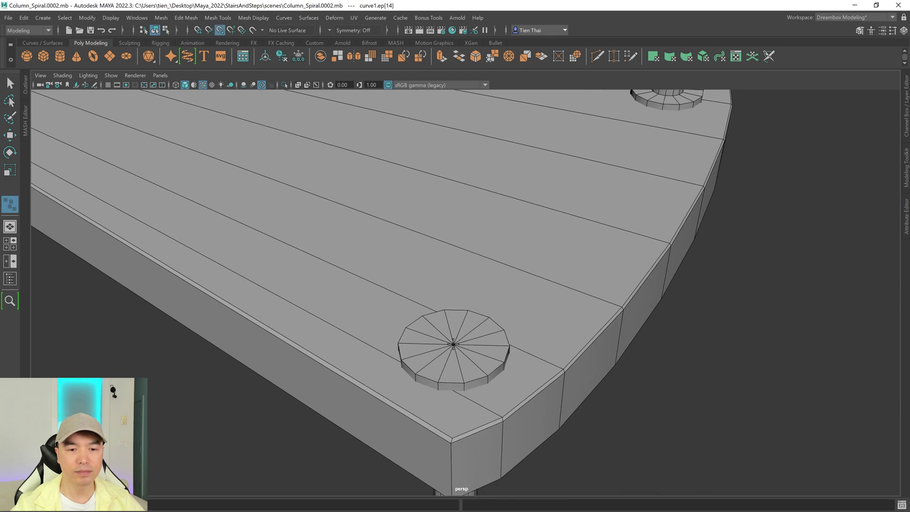
{"action": "left_click", "coordinate": [453, 345]}
{"action": "scroll", "coordinate": [514, 323], "scroll_direction": "down", "scroll_amount": 6}
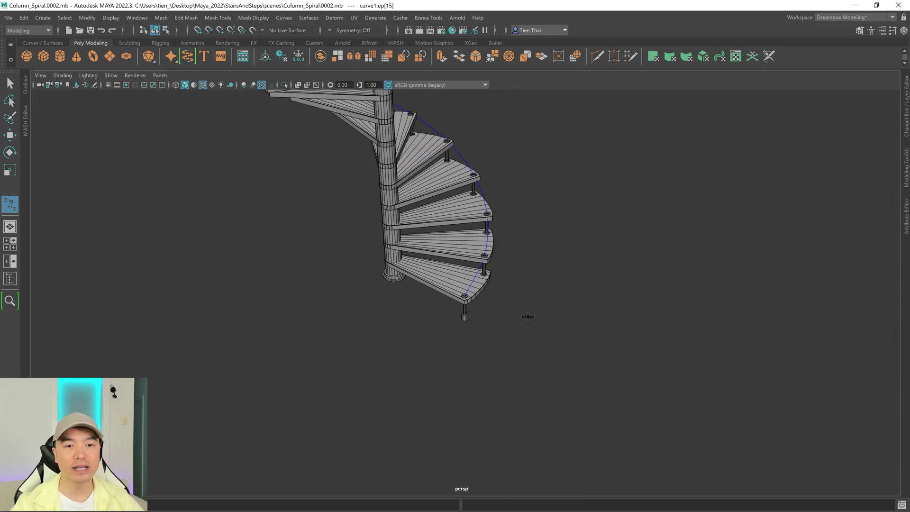
{"action": "left_click_drag", "start_coordinate": [528, 316], "coordinate": [488, 344], "text": "alt"}
{"action": "key", "text": "q"}
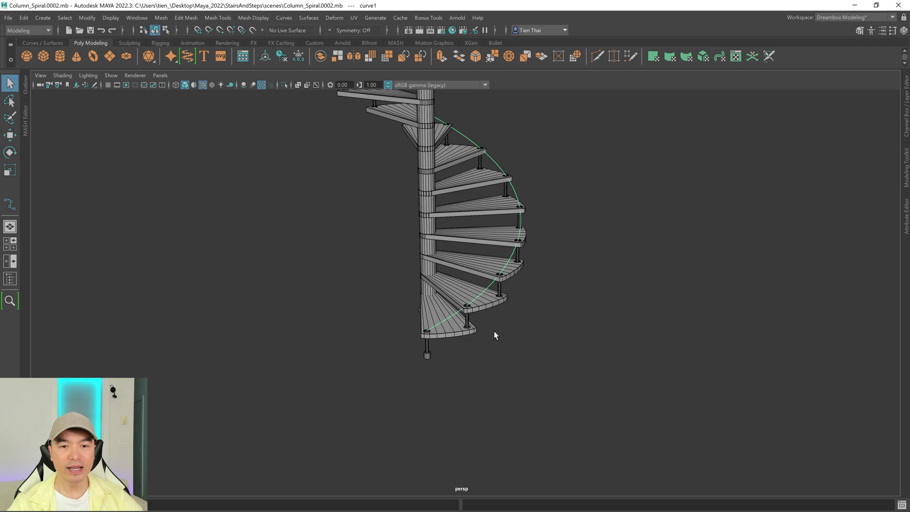
- Move the spiral curve straight up so it floats above the steps like a handrail
{"action": "middle_click_drag", "start_coordinate": [606, 364], "coordinate": [598, 368], "text": "alt"}
{"action": "left_click_drag", "start_coordinate": [582, 386], "coordinate": [542, 261], "text": "alt"}
{"action": "key", "text": "w"}
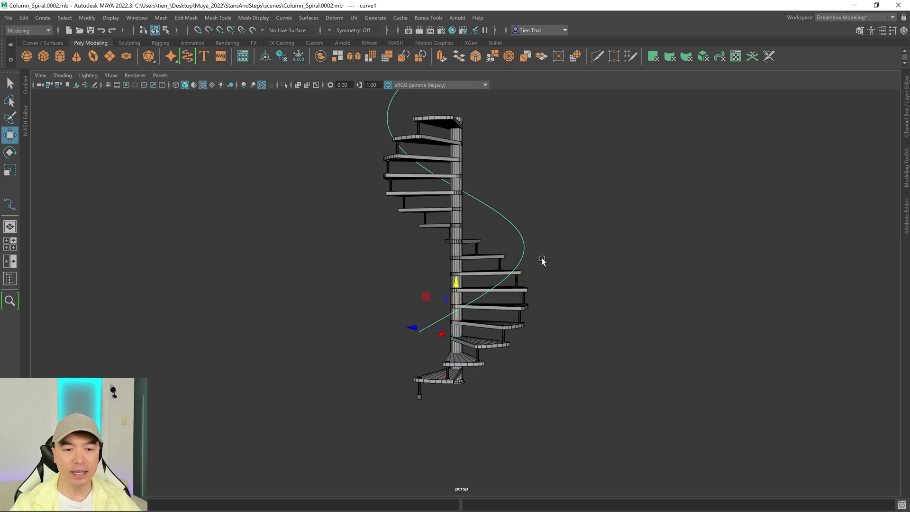
{"action": "left_click_drag", "start_coordinate": [385, 339], "coordinate": [483, 344], "text": "alt"}
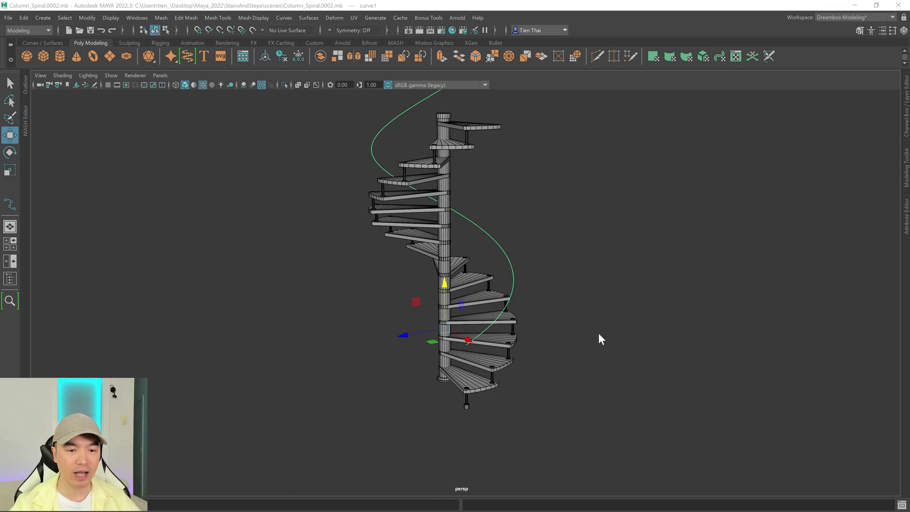
- In the side view, hide the grid and raise the curve slightly along the vertical axis
{"action": "key", "text": "space"}
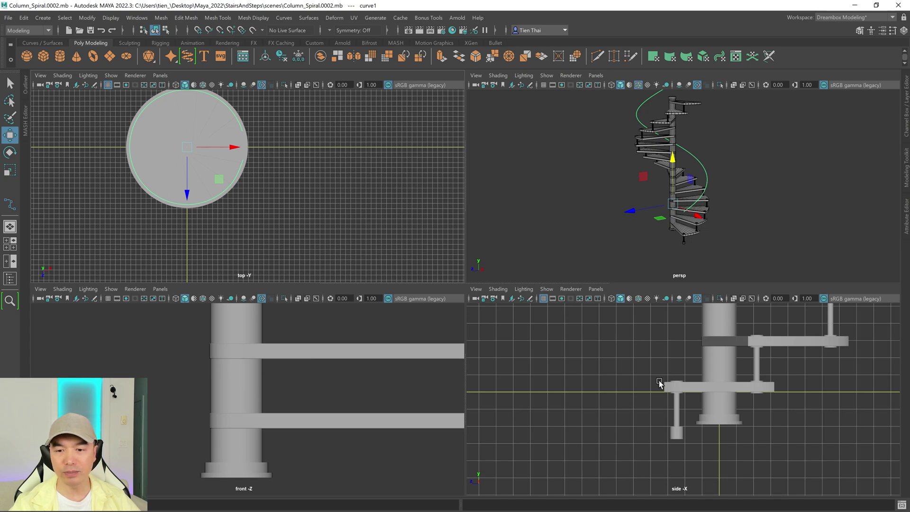
{"action": "key", "text": "space"}
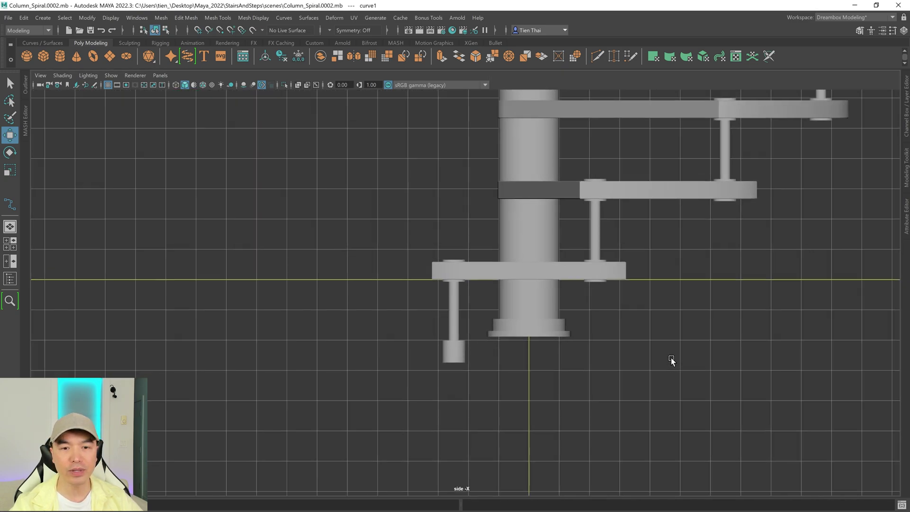
{"action": "scroll", "coordinate": [673, 362], "scroll_direction": "down", "scroll_amount": 1}
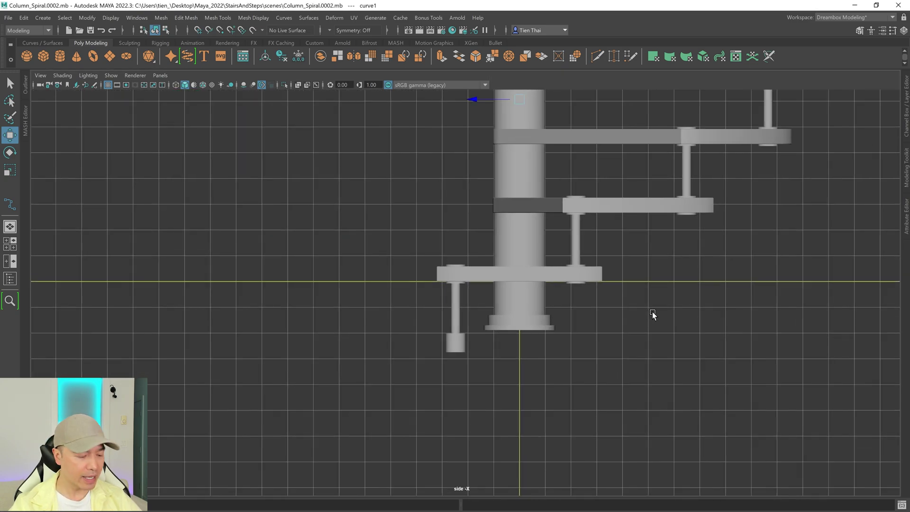
{"action": "left_click", "coordinate": [108, 84]}
{"action": "scroll", "coordinate": [697, 254], "scroll_direction": "down", "scroll_amount": 3}
{"action": "middle_click_drag", "start_coordinate": [701, 254], "coordinate": [616, 318], "text": "alt"}
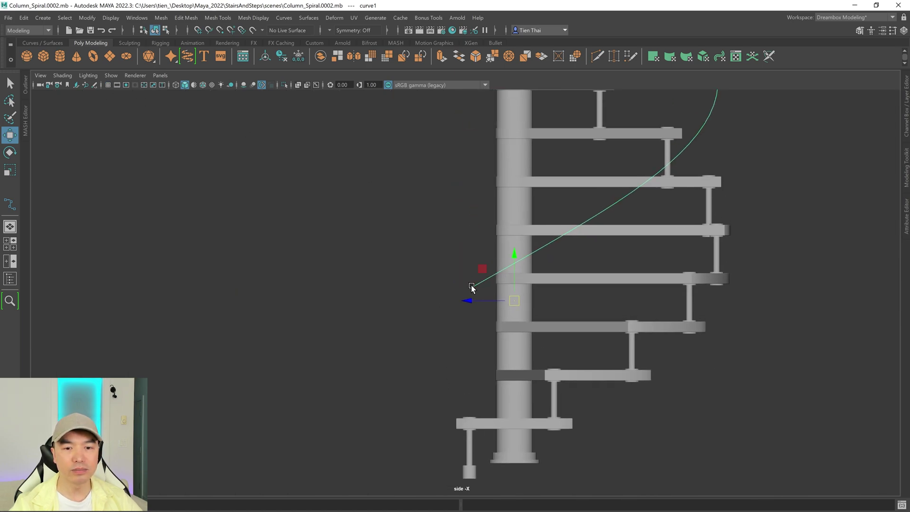
{"action": "left_click_drag", "start_coordinate": [516, 254], "coordinate": [515, 241]}
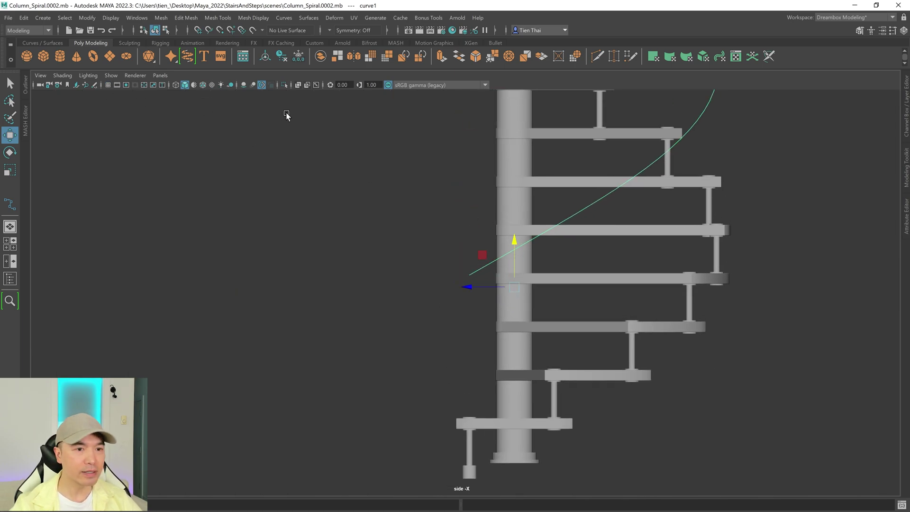
- Display the side view in wireframe and raise the curve further, by a little less than one step spacing
{"action": "key", "text": "4"}
{"action": "right_click_drag", "start_coordinate": [673, 266], "coordinate": [622, 266], "text": "alt"}
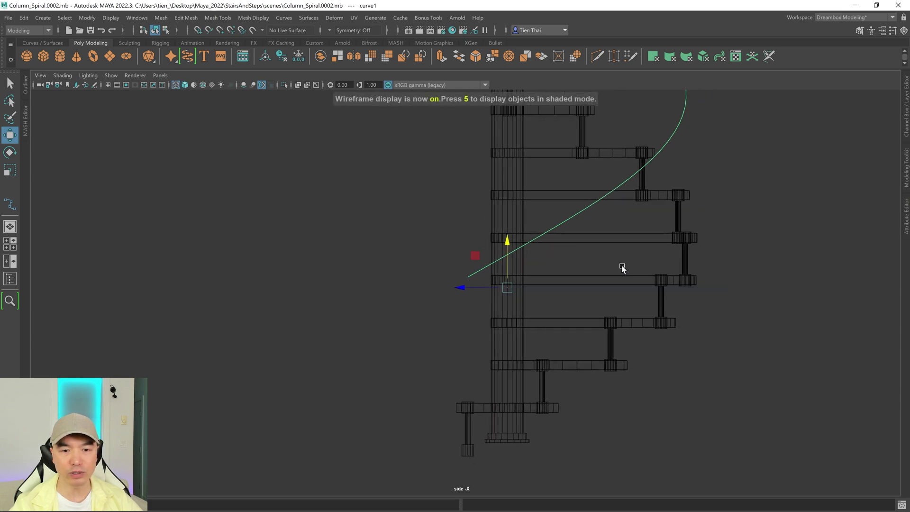
{"action": "middle_click_drag", "start_coordinate": [622, 266], "coordinate": [558, 266], "text": "alt"}
{"action": "right_click_drag", "start_coordinate": [568, 258], "coordinate": [692, 299], "text": "alt"}
{"action": "middle_click_drag", "start_coordinate": [683, 303], "coordinate": [682, 266], "text": "alt"}
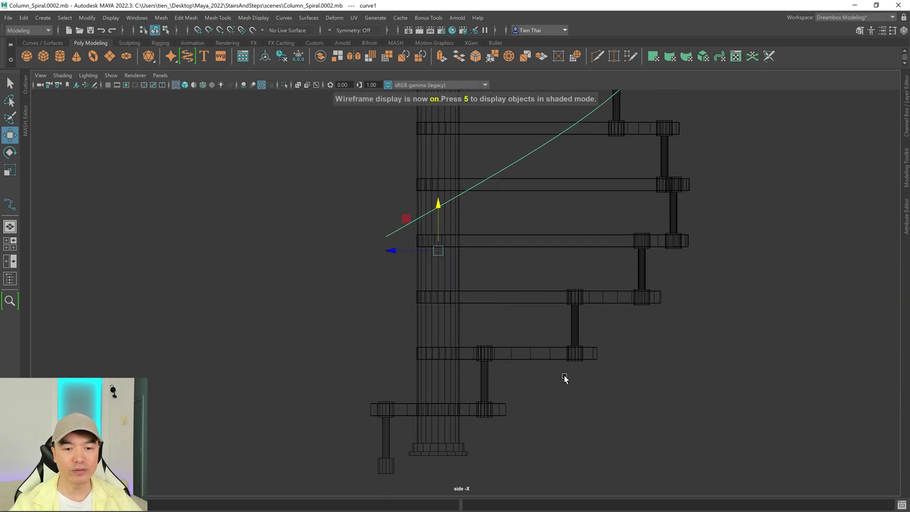
{"action": "middle_click_drag", "start_coordinate": [498, 190], "coordinate": [429, 263], "text": "alt"}
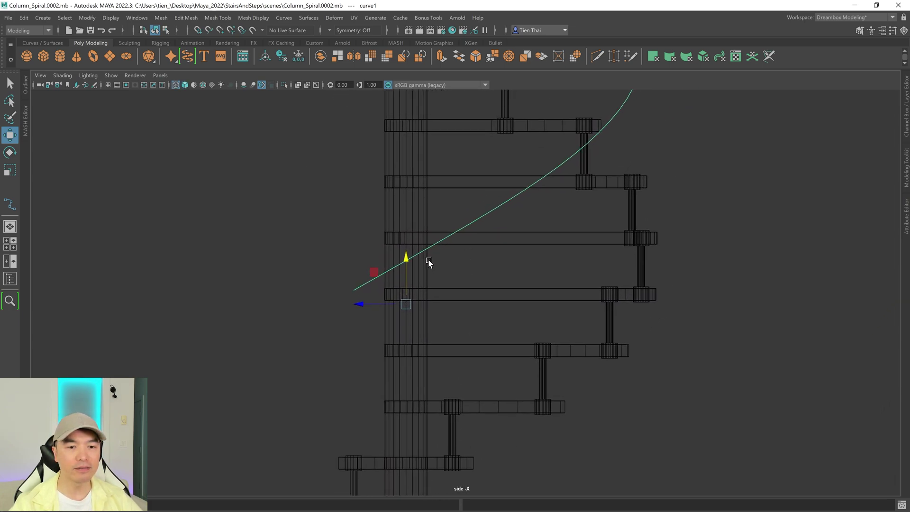
{"action": "left_click_drag", "start_coordinate": [405, 258], "coordinate": [403, 215]}
- Return to the perspective view and examine the curve's height and shape around the staircase
{"action": "key", "text": "space"}
{"action": "key", "text": "space"}
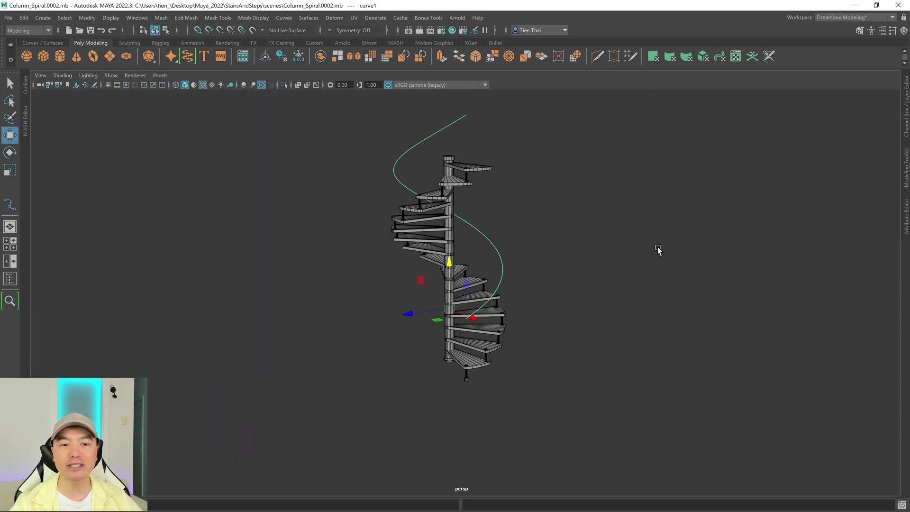
{"action": "left_click_drag", "start_coordinate": [656, 250], "coordinate": [490, 314], "text": "alt"}
{"action": "right_click_drag", "start_coordinate": [490, 315], "coordinate": [635, 340], "text": "alt"}
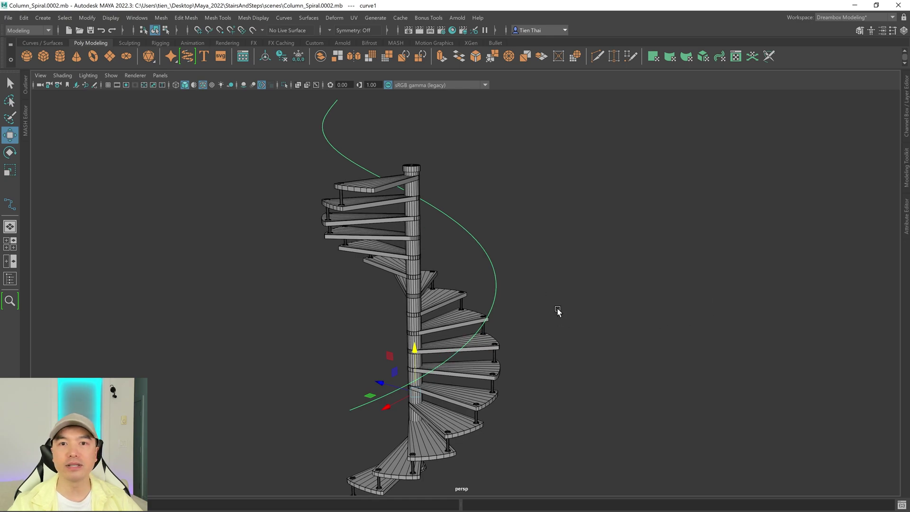
{"action": "right_click_drag", "start_coordinate": [585, 299], "coordinate": [553, 311], "text": "alt"}
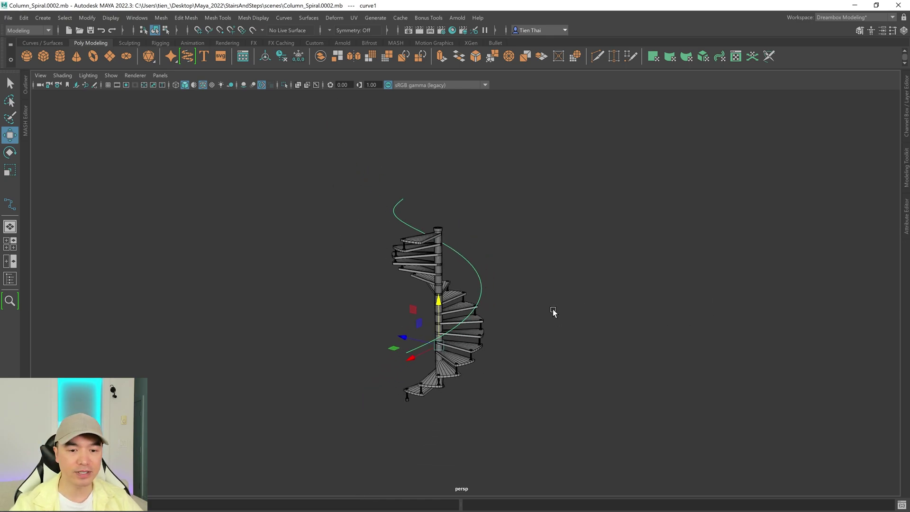
{"action": "left_click_drag", "start_coordinate": [552, 311], "coordinate": [523, 318], "text": "alt"}
{"action": "right_click_drag", "start_coordinate": [523, 317], "coordinate": [630, 327], "text": "alt"}
{"action": "left_click_drag", "start_coordinate": [630, 327], "coordinate": [571, 316], "text": "alt"}
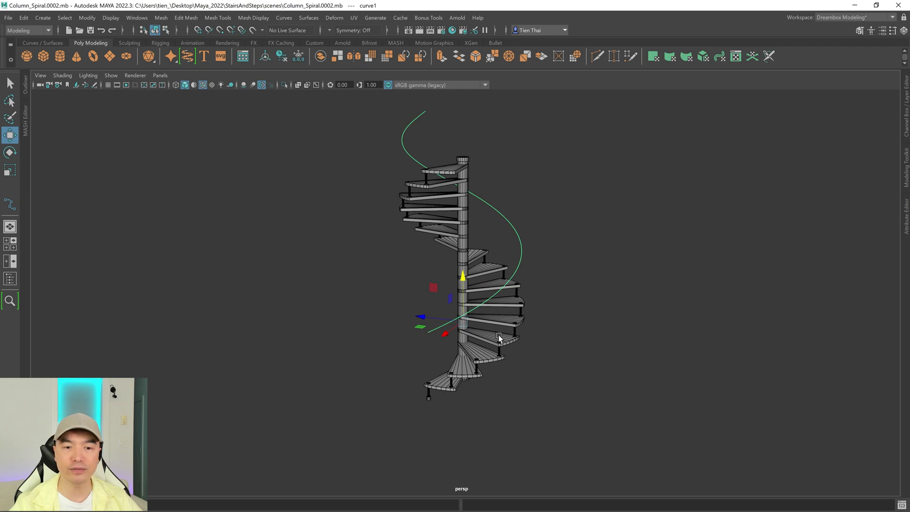
{"action": "left_click_drag", "start_coordinate": [500, 331], "coordinate": [483, 314], "text": "alt"}
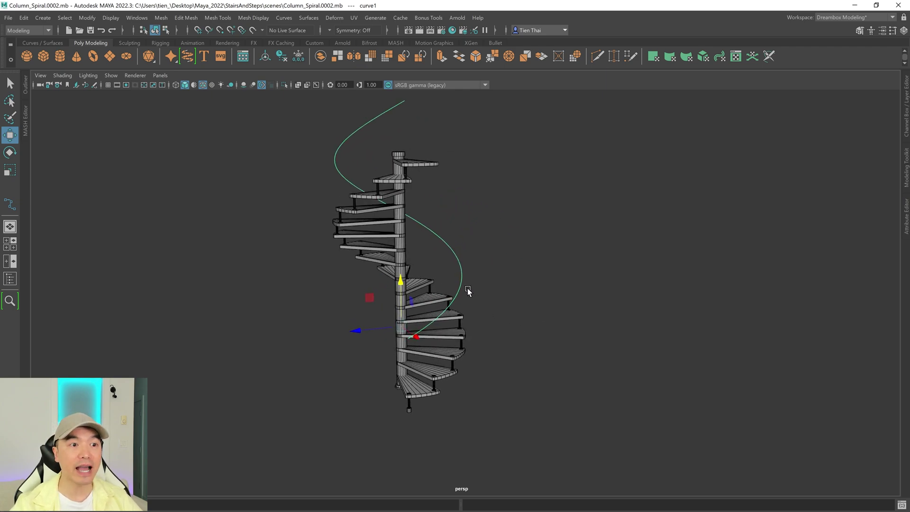
- Create a Sweep Mesh along the spiral curve to form a round handrail tube
{"action": "left_click", "coordinate": [186, 57]}
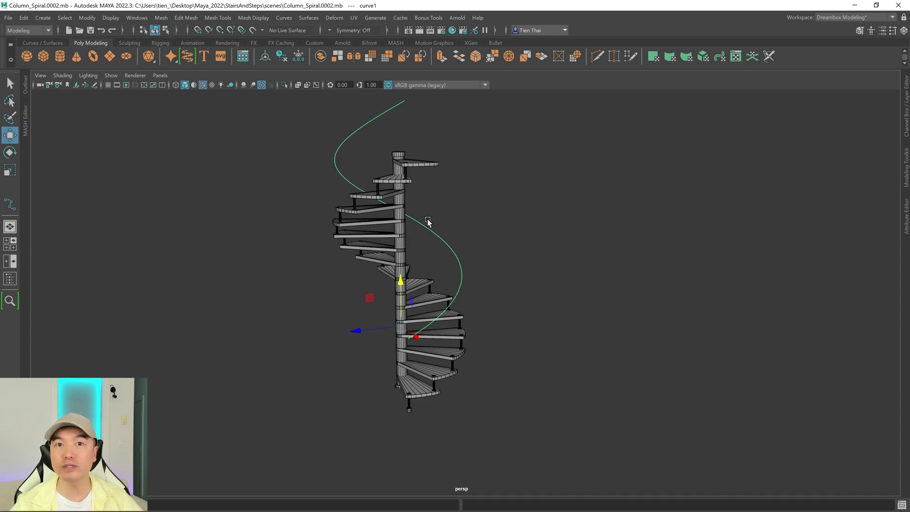
{"action": "left_click_drag", "start_coordinate": [428, 222], "coordinate": [542, 245], "text": "alt"}
{"action": "middle_click_drag", "start_coordinate": [509, 211], "coordinate": [524, 254], "text": "alt"}
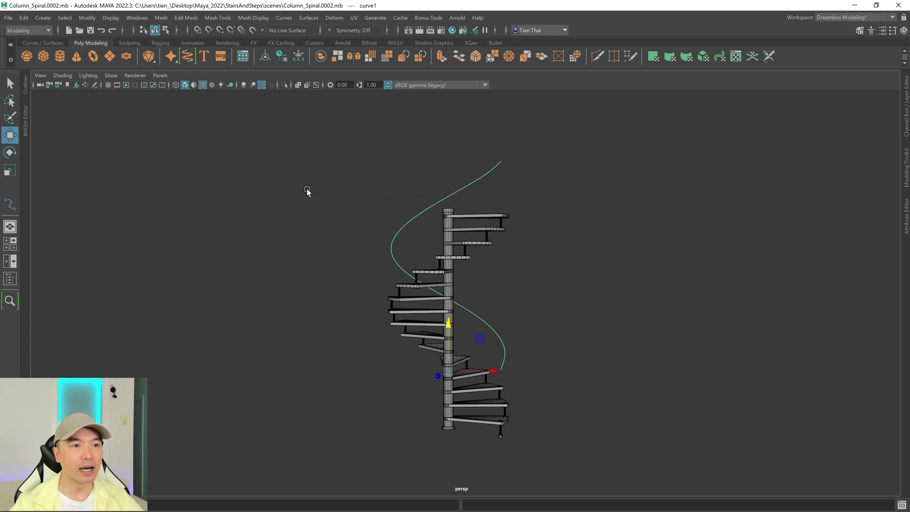
{"action": "left_click", "coordinate": [41, 18]}
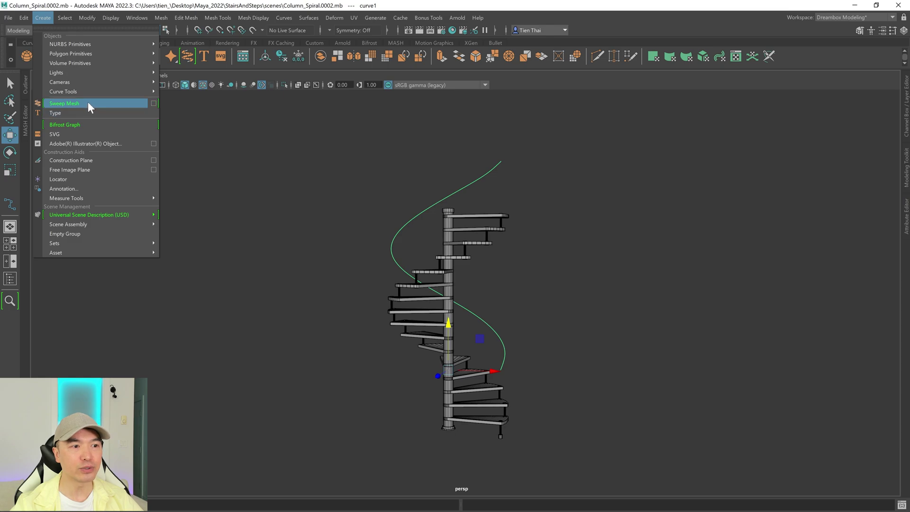
{"action": "left_click", "coordinate": [112, 5]}
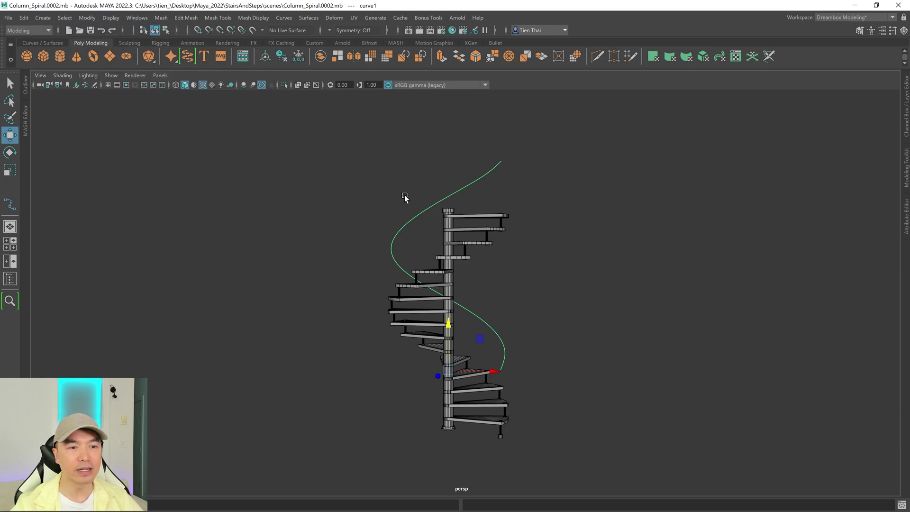
{"action": "left_click", "coordinate": [188, 55]}
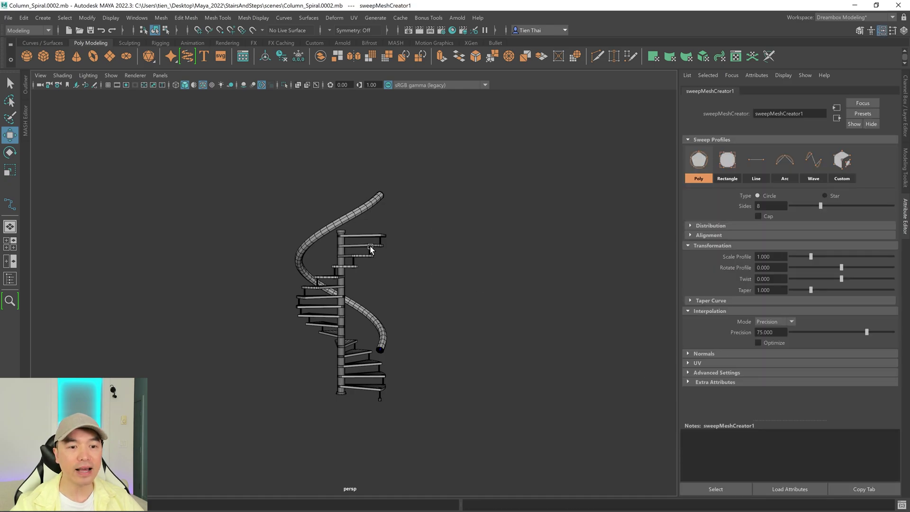
- Close the open ends of the handrail by enabling Cap on the sweep mesh
{"action": "right_click_drag", "start_coordinate": [372, 248], "coordinate": [542, 286], "text": "alt"}
{"action": "left_click_drag", "start_coordinate": [541, 285], "coordinate": [358, 226], "text": "alt"}
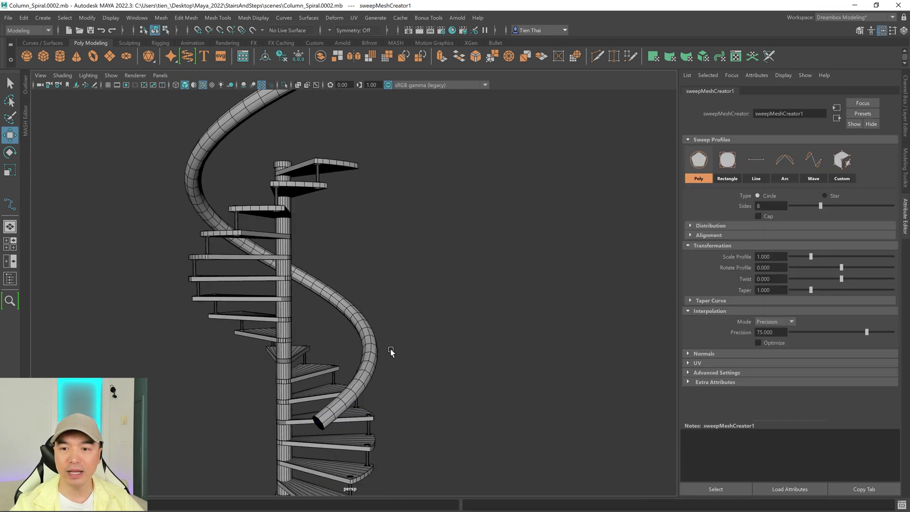
{"action": "right_click_drag", "start_coordinate": [391, 352], "coordinate": [446, 340], "text": "alt"}
{"action": "left_click_drag", "start_coordinate": [379, 374], "coordinate": [412, 289], "text": "alt"}
{"action": "right_click_drag", "start_coordinate": [412, 289], "coordinate": [571, 321], "text": "alt"}
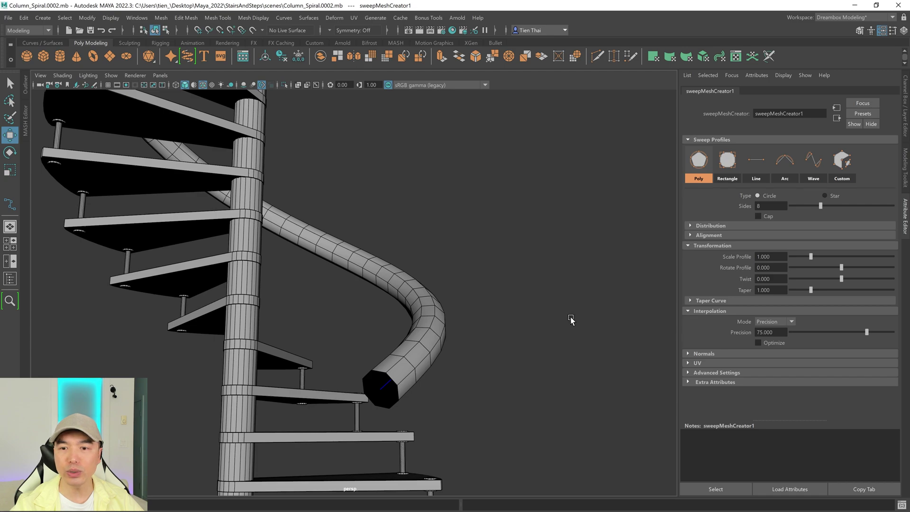
{"action": "left_click", "coordinate": [758, 216]}
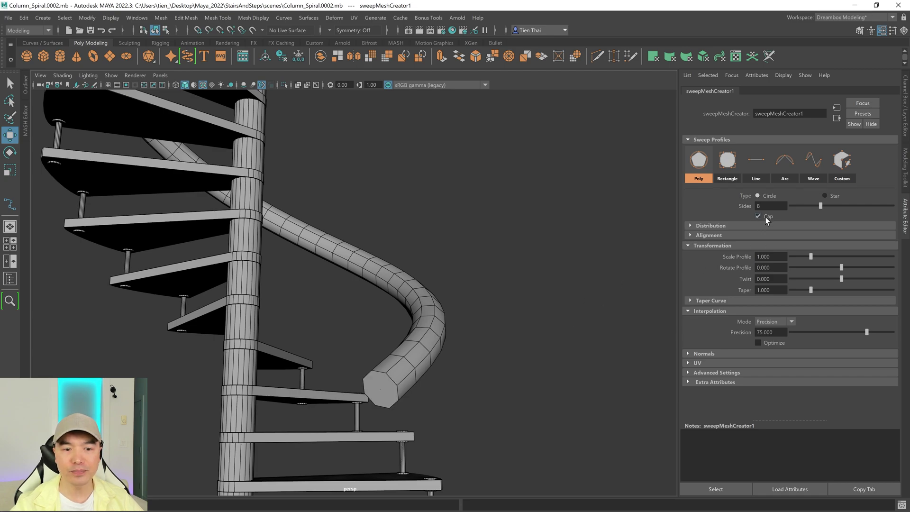
{"action": "left_click_drag", "start_coordinate": [473, 314], "coordinate": [477, 267], "text": "alt"}
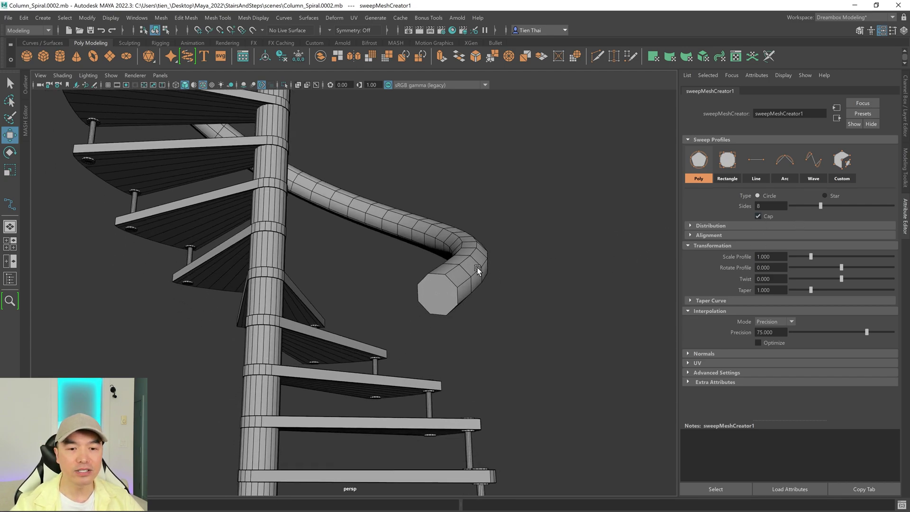
- Thin the handrail by reducing the sweep mesh's Scale Profile to about 0.373
{"action": "scroll", "coordinate": [505, 324], "scroll_direction": "up", "scroll_amount": 3}
{"action": "scroll", "coordinate": [522, 314], "scroll_direction": "down", "scroll_amount": 3}
{"action": "middle_click_drag", "start_coordinate": [522, 314], "coordinate": [440, 304], "text": "alt"}
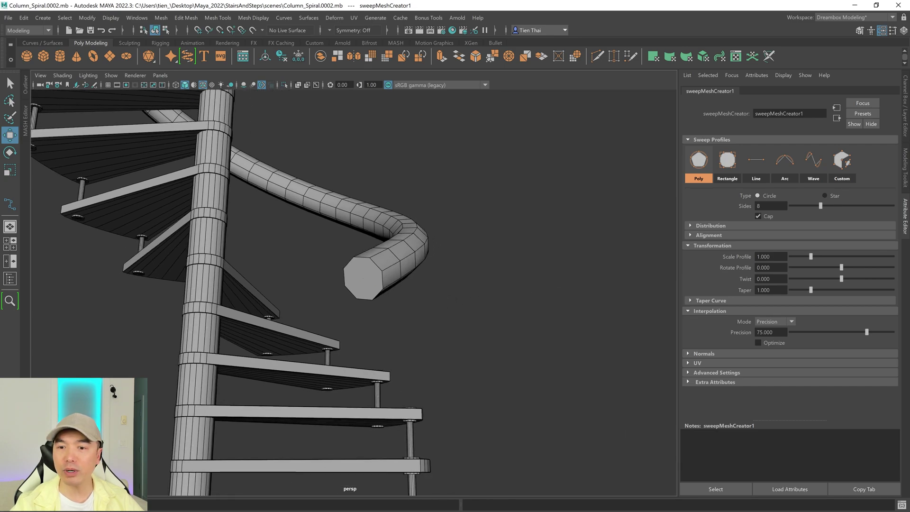
{"action": "left_click_drag", "start_coordinate": [812, 258], "coordinate": [798, 256]}
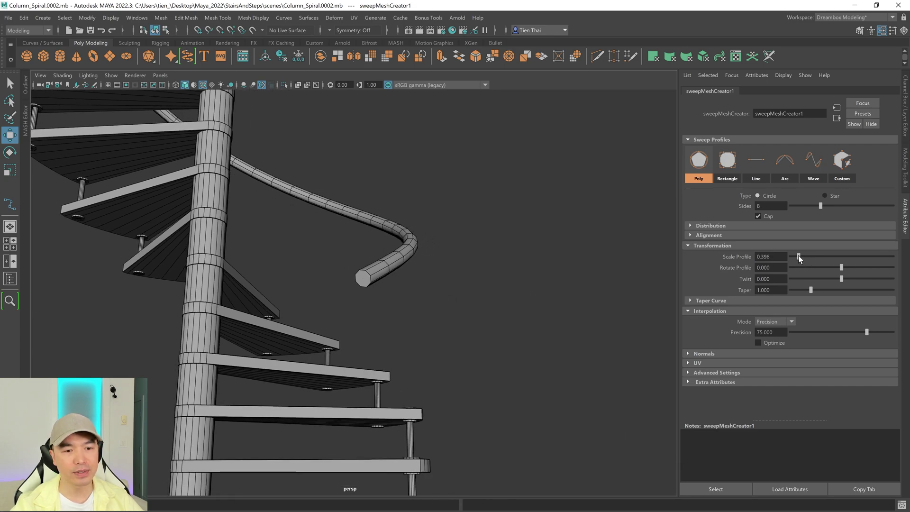
- Examine the thinned handrail's thickness and path along the staircase from several angles
{"action": "scroll", "coordinate": [493, 291], "scroll_direction": "down", "scroll_amount": 5}
{"action": "left_click_drag", "start_coordinate": [493, 291], "coordinate": [526, 299], "text": "alt"}
{"action": "right_click_drag", "start_coordinate": [526, 300], "coordinate": [558, 307], "text": "alt"}
{"action": "left_click_drag", "start_coordinate": [558, 307], "coordinate": [510, 304], "text": "alt"}
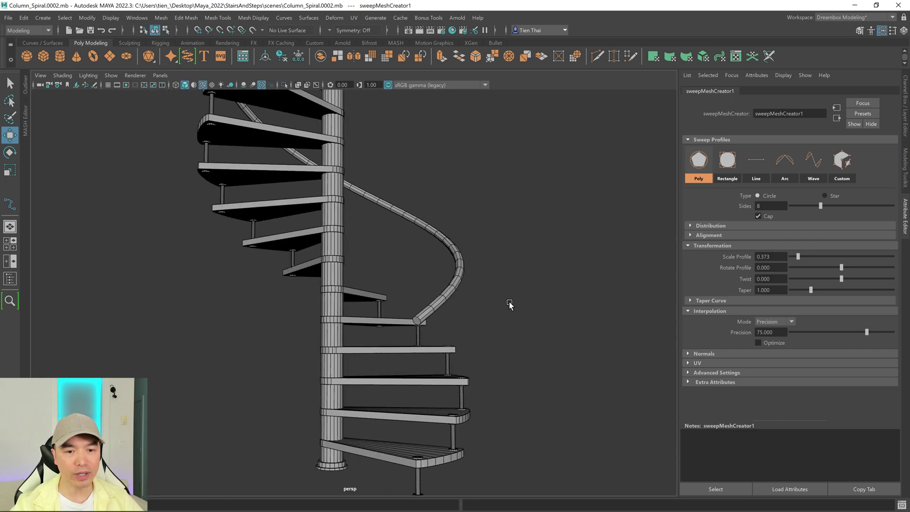
{"action": "right_click_drag", "start_coordinate": [510, 305], "coordinate": [536, 301], "text": "alt"}
{"action": "left_click_drag", "start_coordinate": [536, 300], "coordinate": [560, 300], "text": "alt"}
{"action": "left_click_drag", "start_coordinate": [549, 301], "coordinate": [485, 299], "text": "alt"}
{"action": "right_click_drag", "start_coordinate": [485, 299], "coordinate": [563, 332], "text": "alt"}
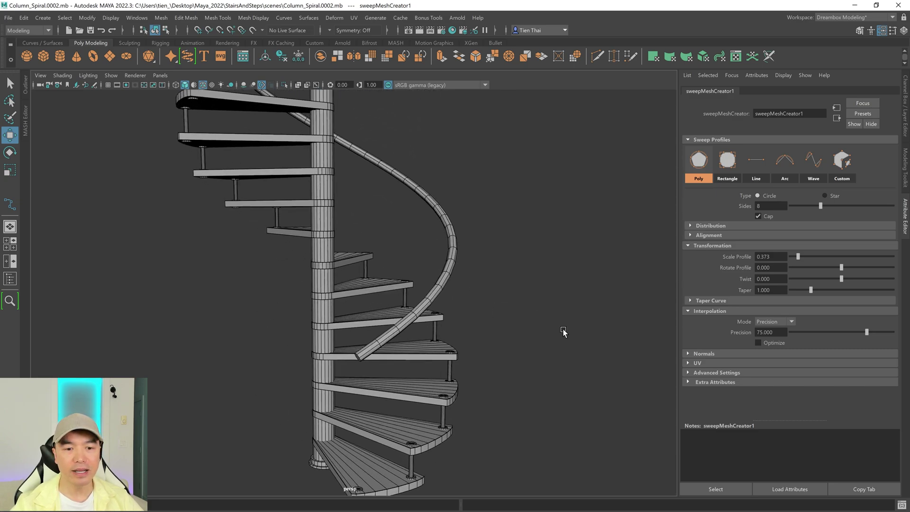
{"action": "middle_click_drag", "start_coordinate": [559, 327], "coordinate": [561, 310], "text": "alt"}
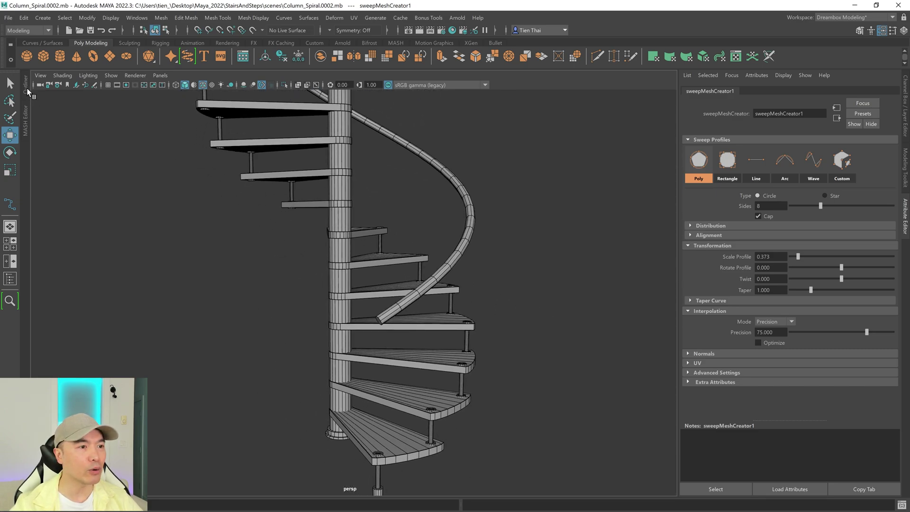
- Show the Outliner, duplicate the sweep1 handrail mesh and rename the copy TopRail
{"action": "left_click", "coordinate": [27, 90]}
{"action": "scroll", "coordinate": [555, 318], "scroll_direction": "down", "scroll_amount": 3}
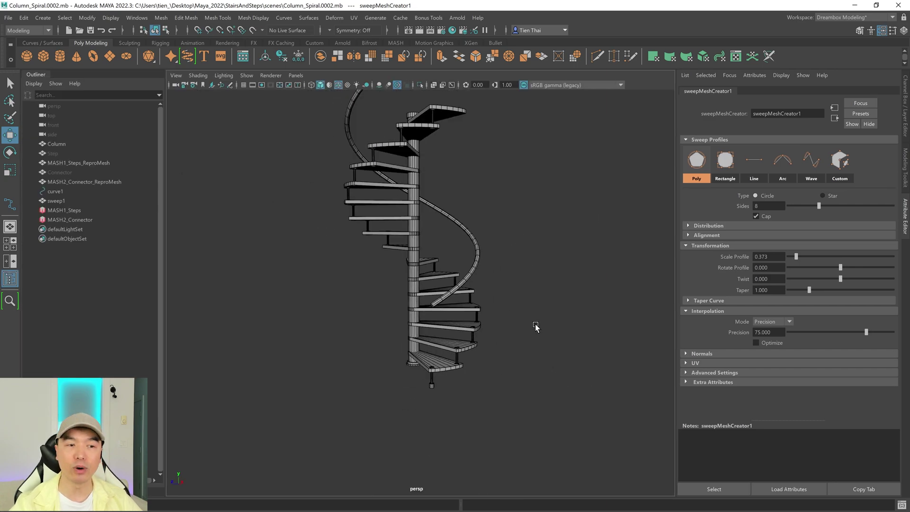
{"action": "left_click", "coordinate": [60, 201]}
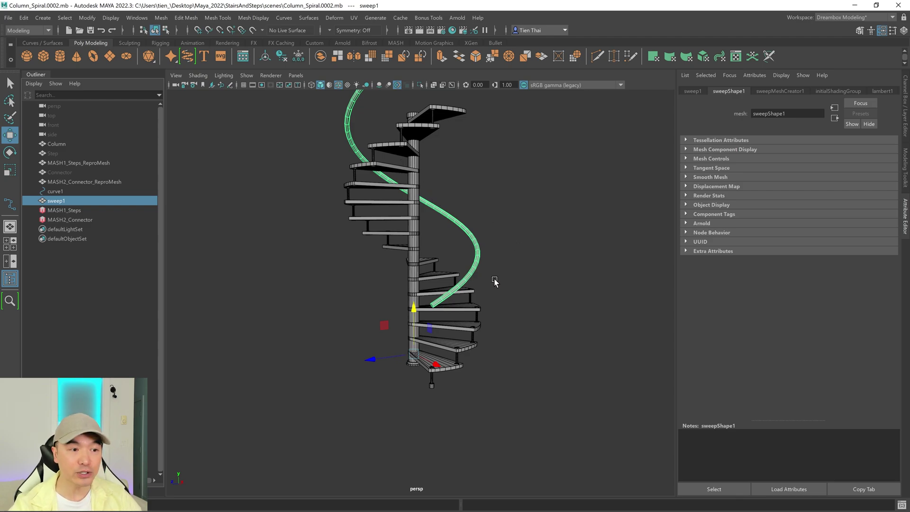
{"action": "key", "text": "ctrl+d"}
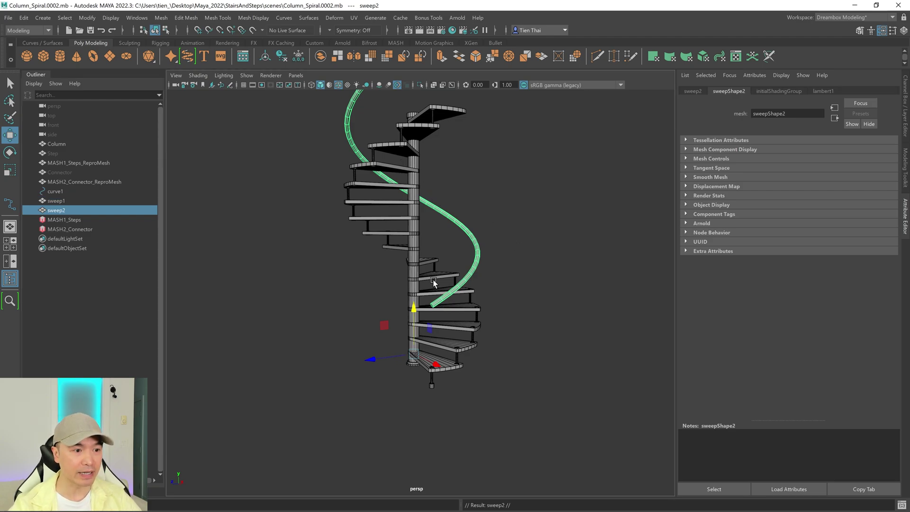
{"action": "double_click", "coordinate": [67, 210]}
{"action": "type", "text": "To"}
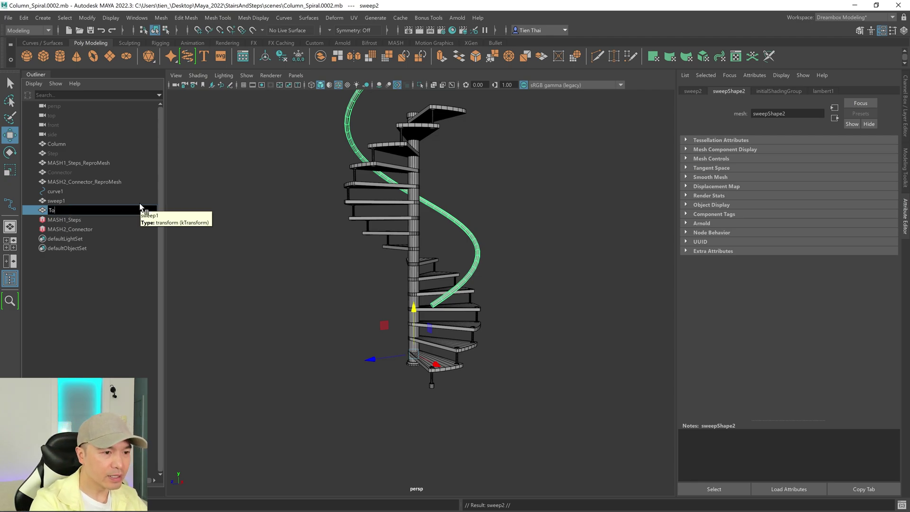
{"action": "type", "text": "pRail"}
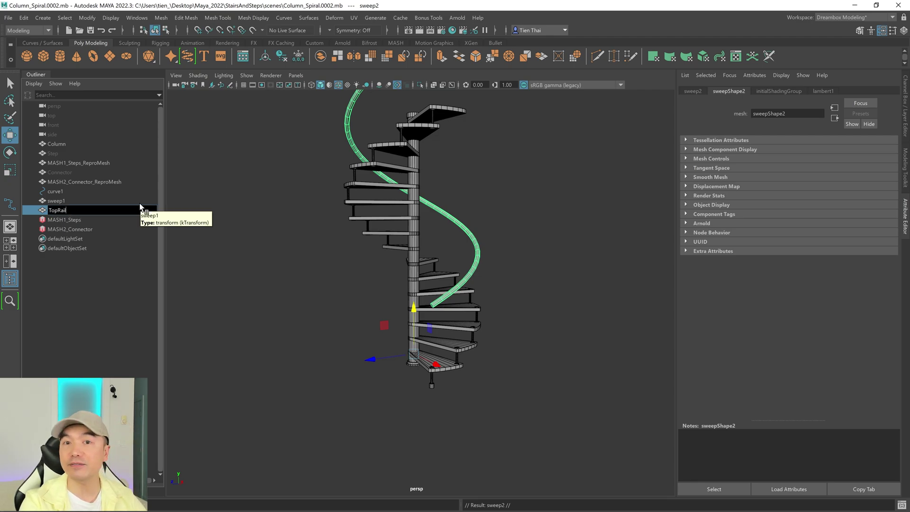
{"action": "key", "text": "Return"}
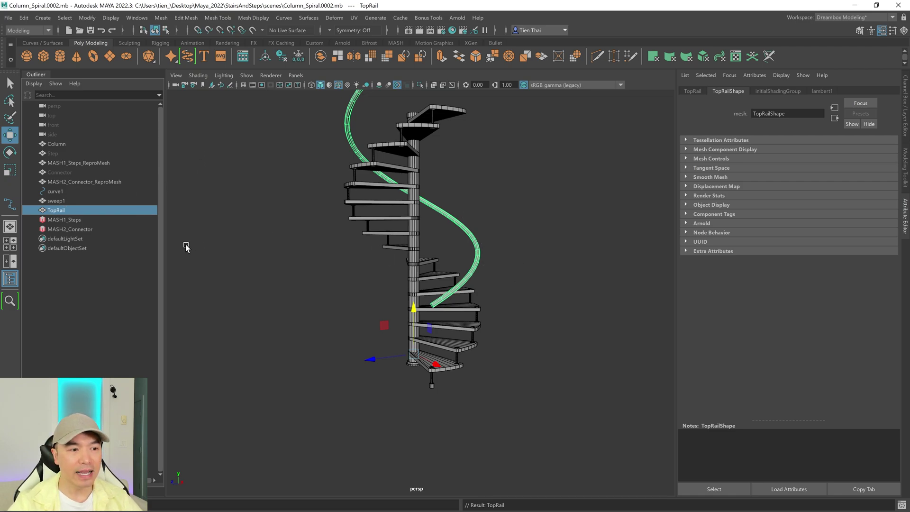
- Lower curve1 so its sweep mesh sits below TopRail, and reduce the sweep's Scale Profile to about 0.126
{"action": "left_click", "coordinate": [71, 190]}
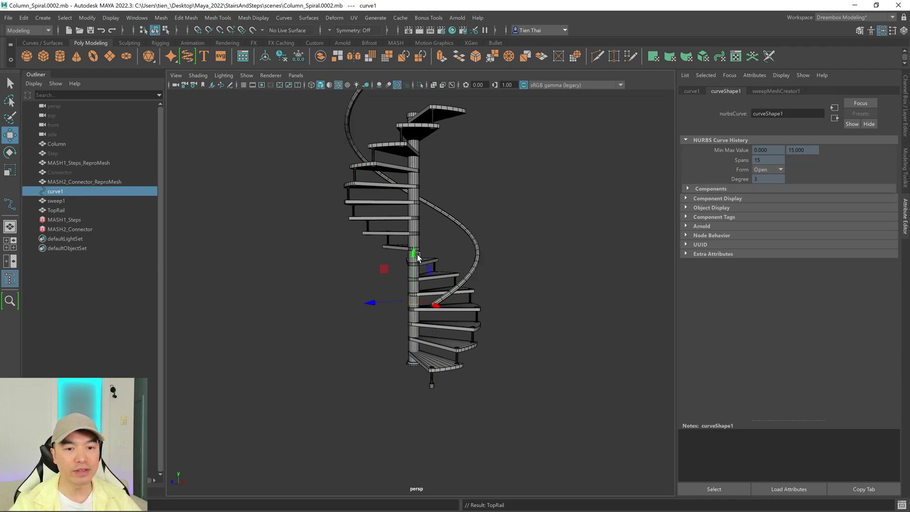
{"action": "left_click_drag", "start_coordinate": [417, 257], "coordinate": [419, 279]}
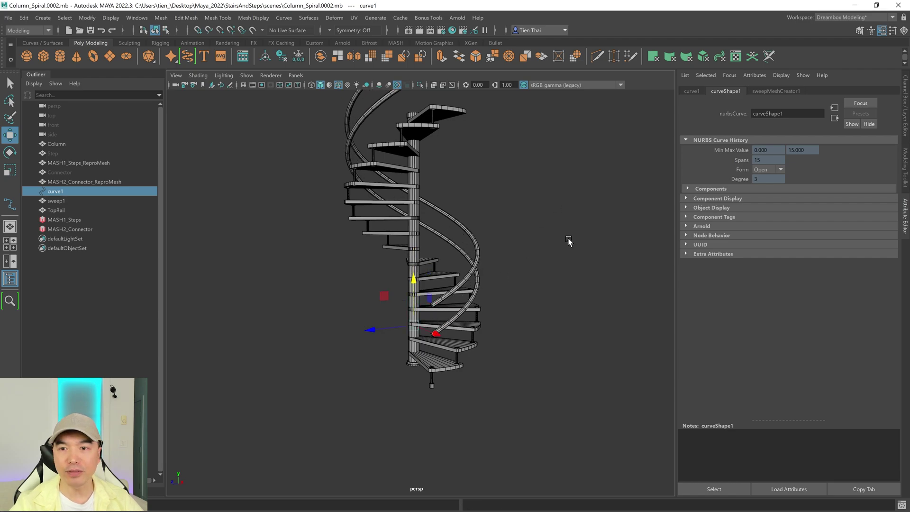
{"action": "left_click", "coordinate": [782, 91]}
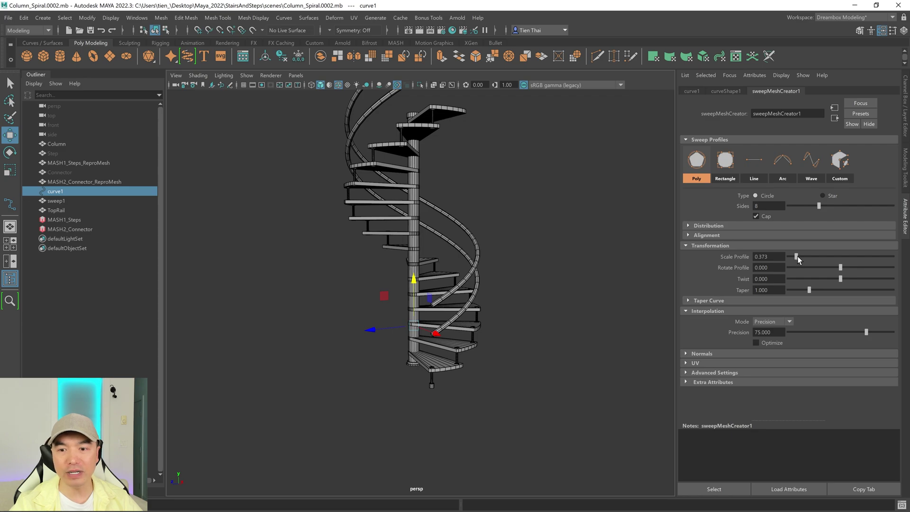
{"action": "left_click_drag", "start_coordinate": [798, 257], "coordinate": [792, 257]}
{"action": "scroll", "coordinate": [561, 263], "scroll_direction": "up", "scroll_amount": 5}
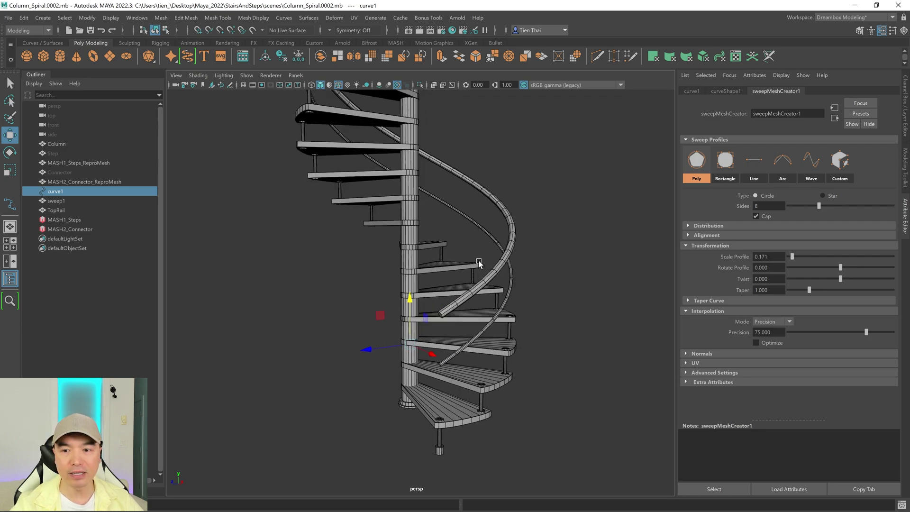
{"action": "scroll", "coordinate": [494, 250], "scroll_direction": "up", "scroll_amount": 3}
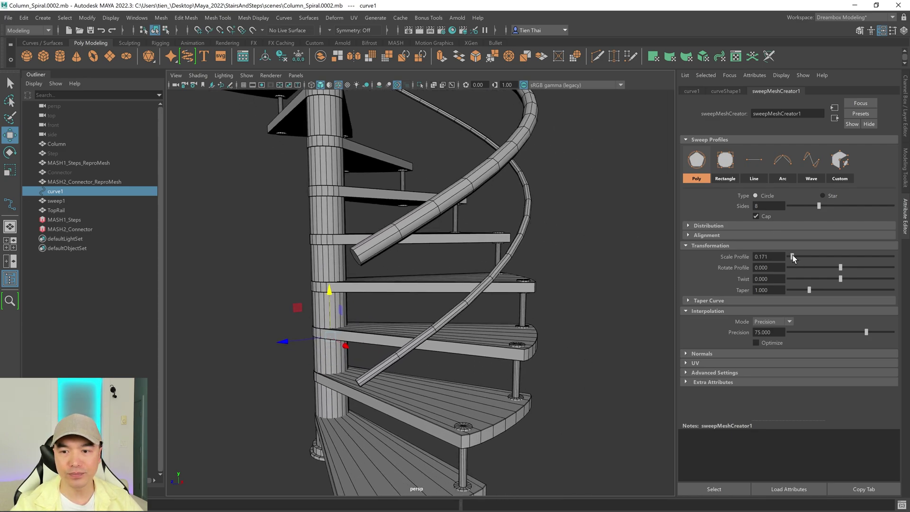
{"action": "left_click_drag", "start_coordinate": [792, 255], "coordinate": [791, 255]}
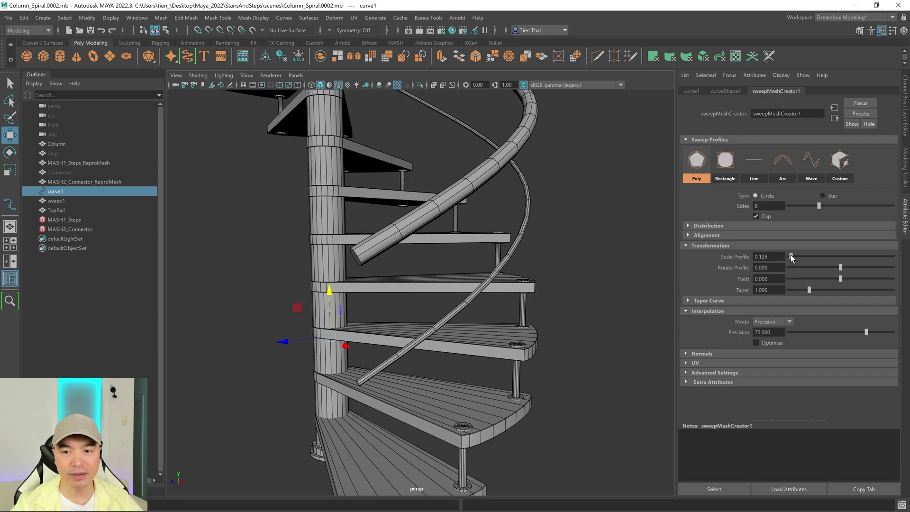
- Raise curve1 slightly to bring its thin rail closer beneath TopRail
{"action": "left_click_drag", "start_coordinate": [493, 331], "coordinate": [484, 330], "text": "alt"}
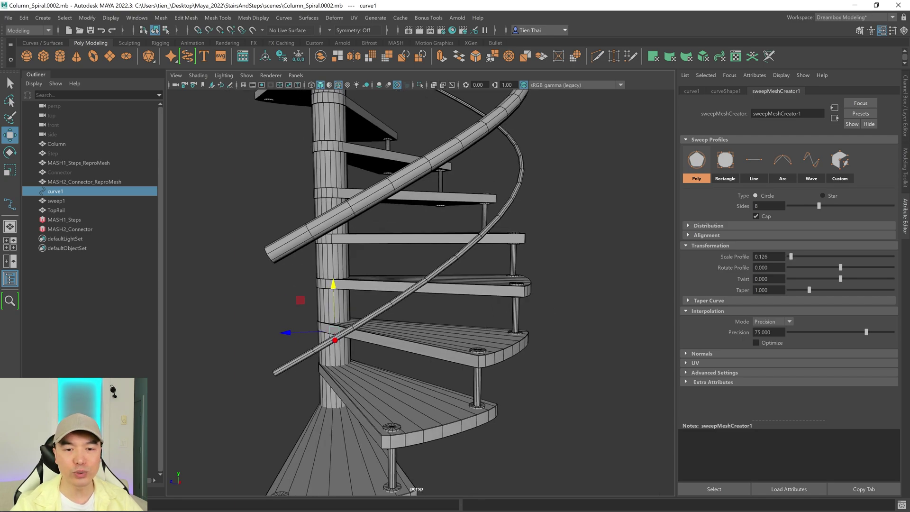
{"action": "scroll", "coordinate": [431, 314], "scroll_direction": "down", "scroll_amount": 4}
{"action": "mouse_move", "coordinate": [427, 315]}
{"action": "left_mouse_down", "text": "alt"}
{"action": "mouse_move", "coordinate": [378, 314]}
{"action": "mouse_move", "coordinate": [422, 312]}
{"action": "left_mouse_up", "text": "alt"}
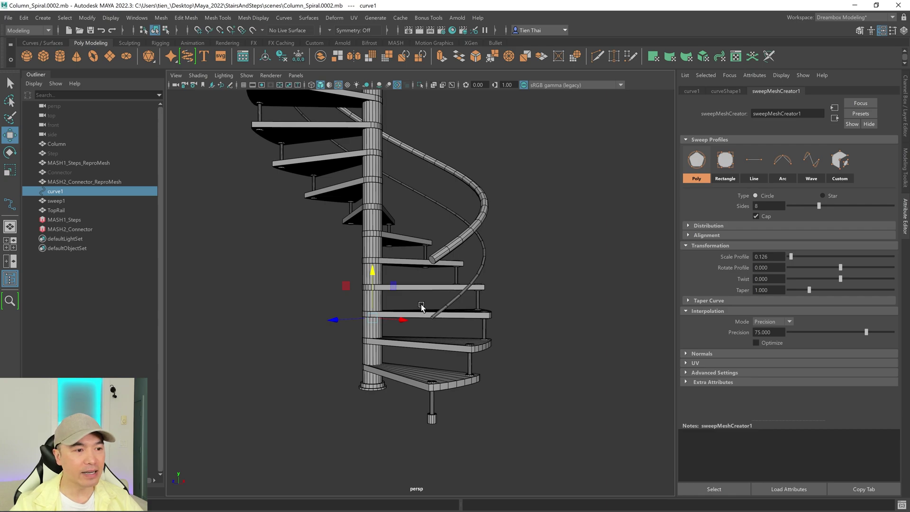
{"action": "key", "text": "q"}
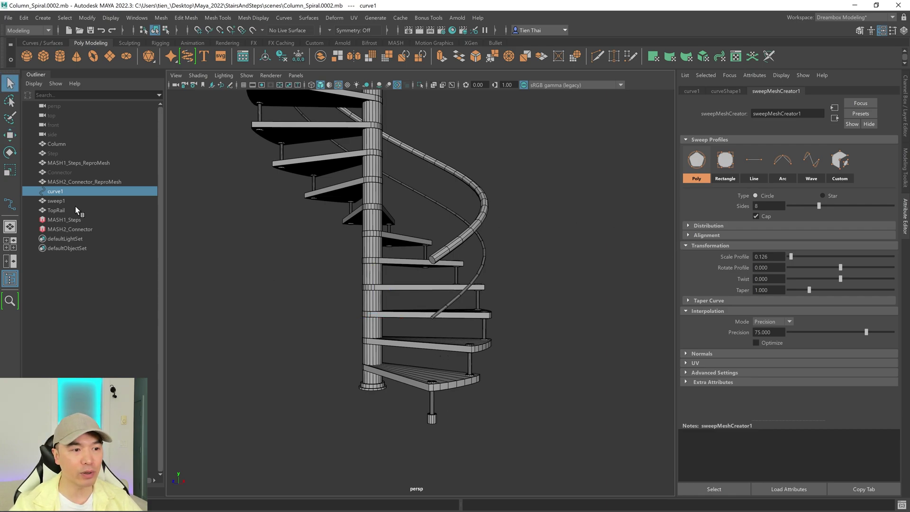
{"action": "key", "text": "w"}
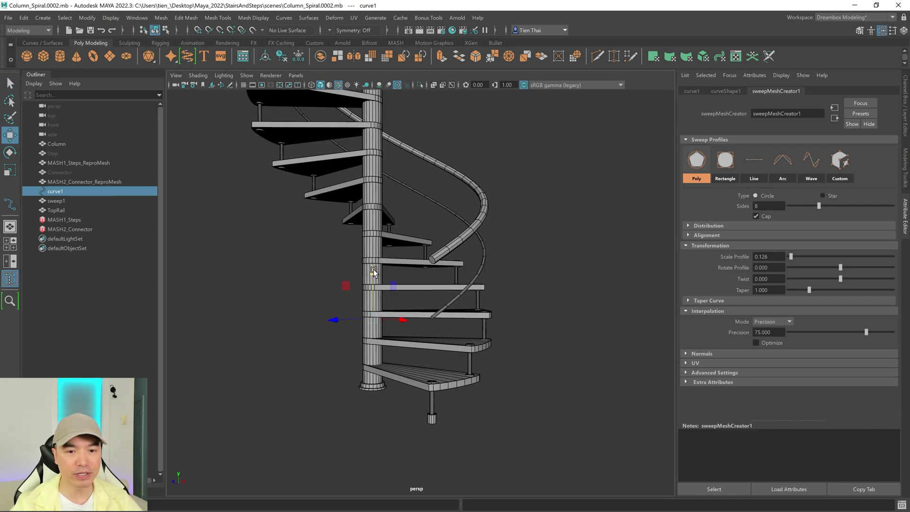
{"action": "left_click_drag", "start_coordinate": [374, 272], "coordinate": [372, 251]}
- Duplicate the thin sweep1 rail and lower the copy a short distance to form a third rail
{"action": "mouse_move", "coordinate": [548, 360]}
{"action": "left_mouse_down", "text": "alt"}
{"action": "mouse_move", "coordinate": [521, 358]}
{"action": "mouse_move", "coordinate": [534, 359]}
{"action": "mouse_move", "coordinate": [537, 346]}
{"action": "mouse_move", "coordinate": [512, 351]}
{"action": "mouse_move", "coordinate": [532, 361]}
{"action": "left_mouse_up", "text": "alt"}
{"action": "left_click", "coordinate": [85, 201]}
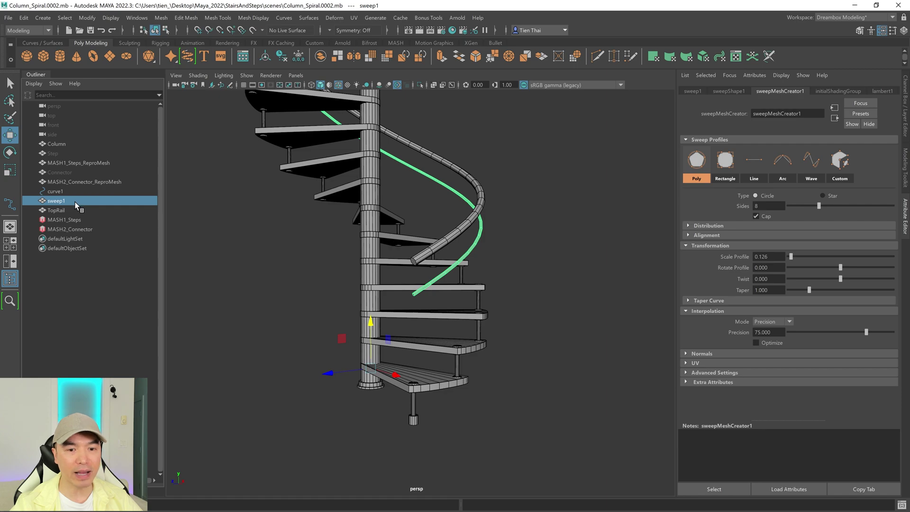
{"action": "key", "text": "ctrl+d"}
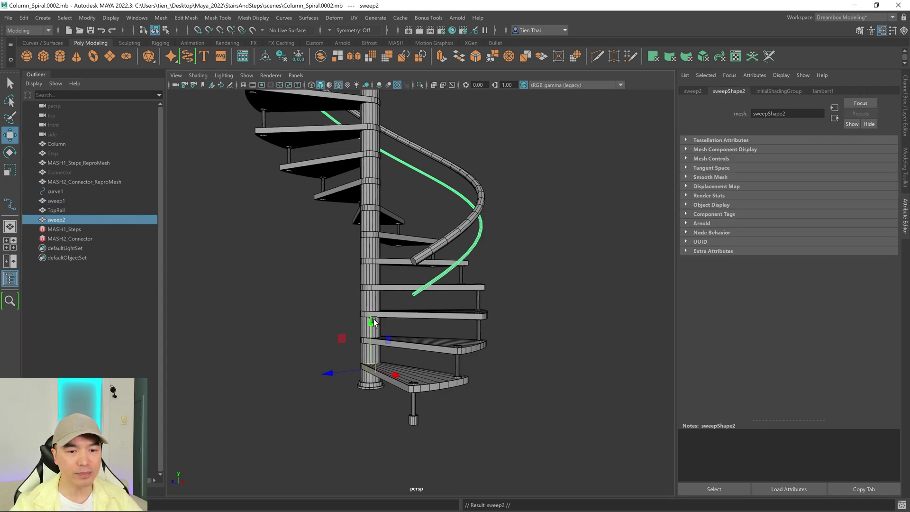
{"action": "left_click_drag", "start_coordinate": [374, 323], "coordinate": [371, 341]}
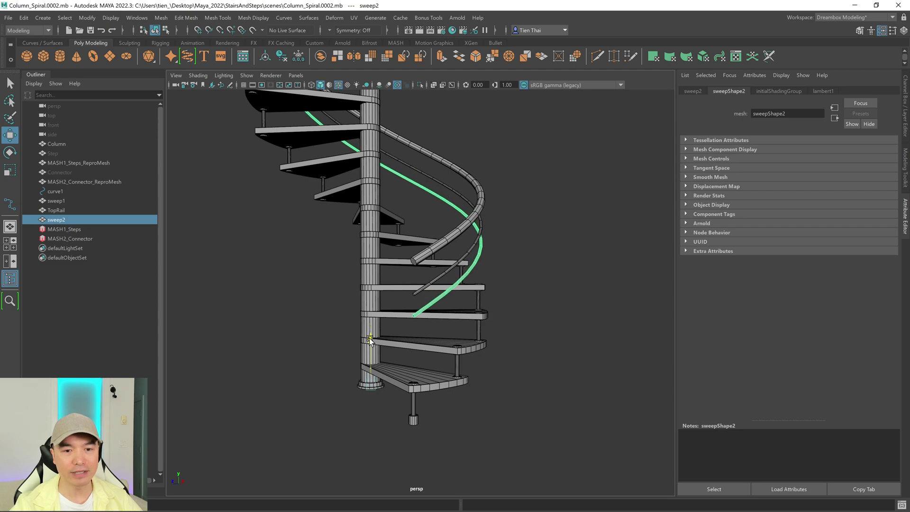
- Try to raise curve1, sweep1 and sweep2 together toward TopRail
{"action": "mouse_move", "coordinate": [607, 305]}
{"action": "left_mouse_down", "text": "alt"}
{"action": "mouse_move", "coordinate": [530, 308]}
{"action": "mouse_move", "coordinate": [601, 306]}
{"action": "left_mouse_up", "text": "alt"}
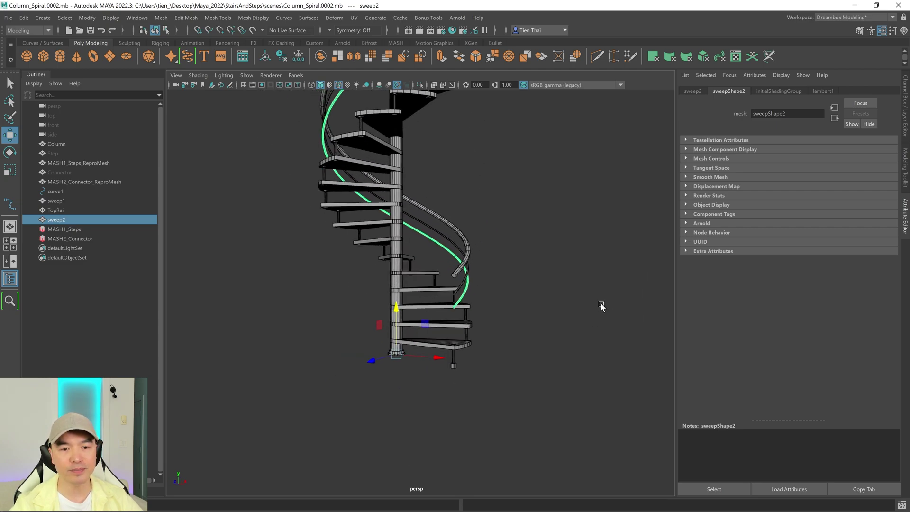
{"action": "scroll", "coordinate": [601, 307], "scroll_direction": "up", "scroll_amount": 2}
{"action": "key", "text": "q"}
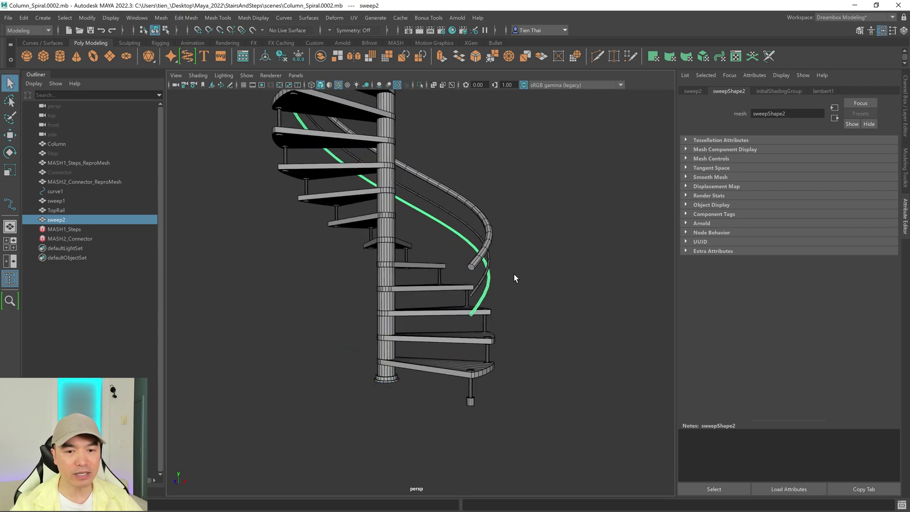
{"action": "left_click", "coordinate": [54, 191]}
{"action": "left_click", "coordinate": [56, 201], "text": "ctrl"}
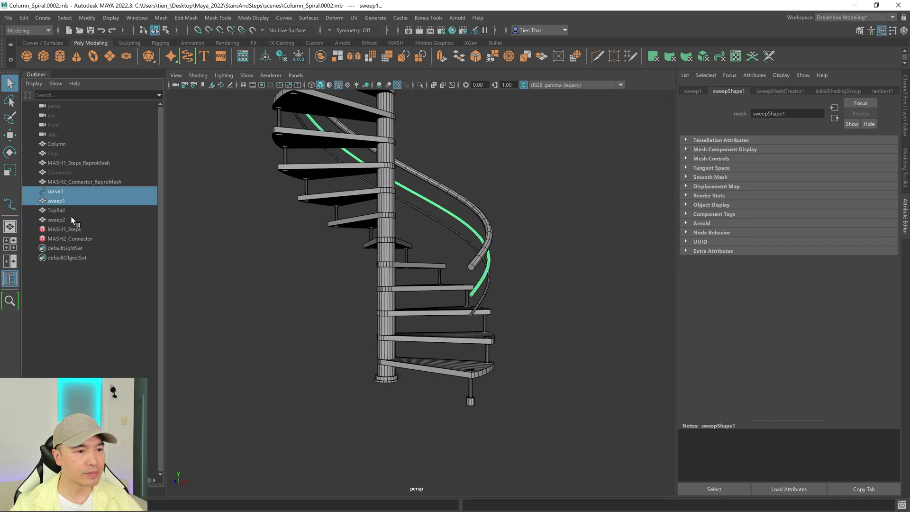
{"action": "left_click", "coordinate": [67, 219], "text": "ctrl"}
{"action": "key", "text": "w"}
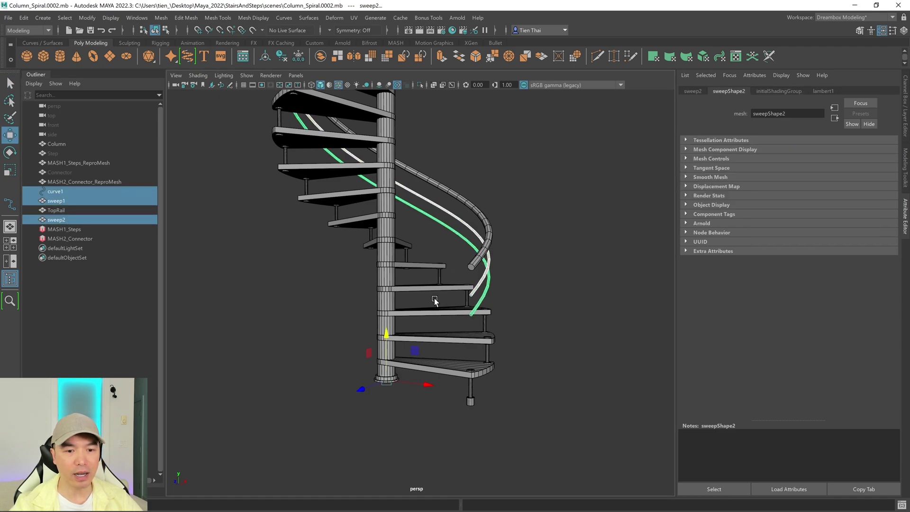
{"action": "left_click_drag", "start_coordinate": [385, 332], "coordinate": [385, 326]}
{"action": "left_click_drag", "start_coordinate": [621, 296], "coordinate": [583, 298], "text": "alt"}
{"action": "key", "text": "ctrl+z"}
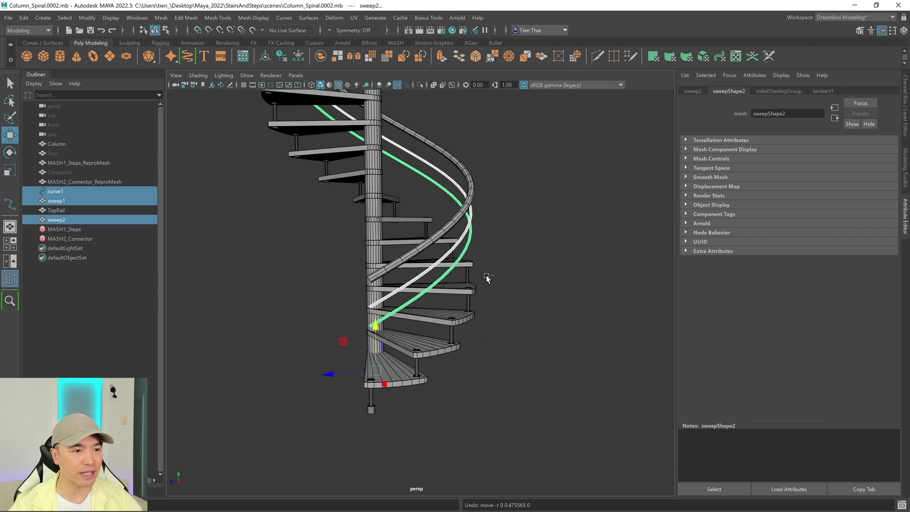
- Raise the lowest thin rail, sweep2, slightly to tighten its spacing below sweep1
{"action": "left_click", "coordinate": [67, 193]}
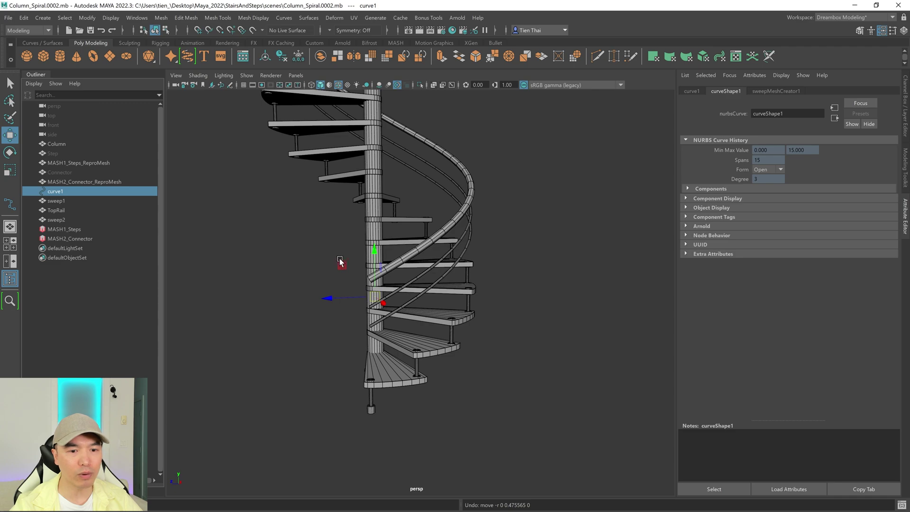
{"action": "left_click", "coordinate": [85, 220]}
{"action": "left_click_drag", "start_coordinate": [374, 327], "coordinate": [375, 315]}
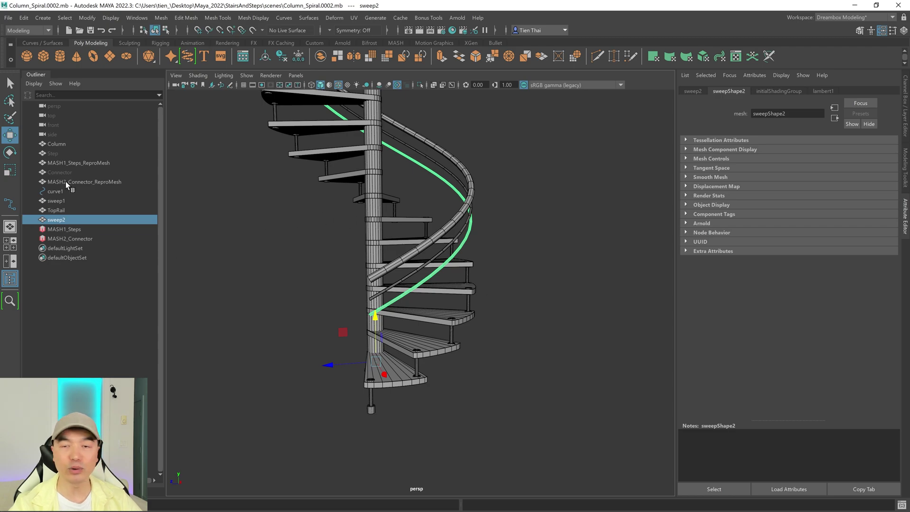
- Examine the three rails, the lowest steps and their connector posts from several angles
{"action": "left_click_drag", "start_coordinate": [470, 293], "coordinate": [506, 294], "text": "alt"}
{"action": "right_click_drag", "start_coordinate": [481, 302], "coordinate": [505, 303], "text": "alt"}
{"action": "middle_click_drag", "start_coordinate": [505, 302], "coordinate": [441, 302], "text": "alt"}
{"action": "left_click_drag", "start_coordinate": [440, 303], "coordinate": [413, 297], "text": "alt"}
{"action": "left_click", "coordinate": [514, 264]}
{"action": "left_click_drag", "start_coordinate": [501, 299], "coordinate": [437, 307], "text": "alt"}
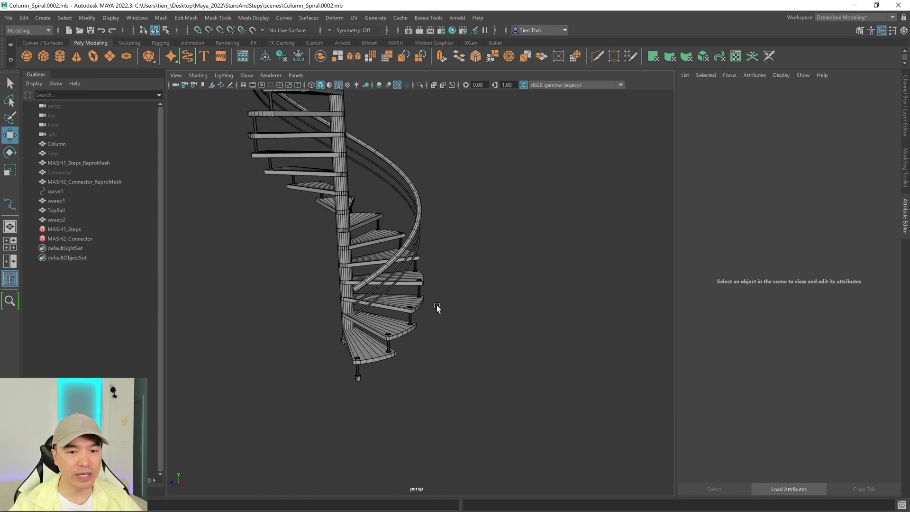
{"action": "scroll", "coordinate": [442, 322], "scroll_direction": "up", "scroll_amount": 3}
{"action": "middle_click_drag", "start_coordinate": [432, 314], "coordinate": [482, 250], "text": "alt"}
{"action": "right_click_drag", "start_coordinate": [482, 250], "coordinate": [516, 284], "text": "alt"}
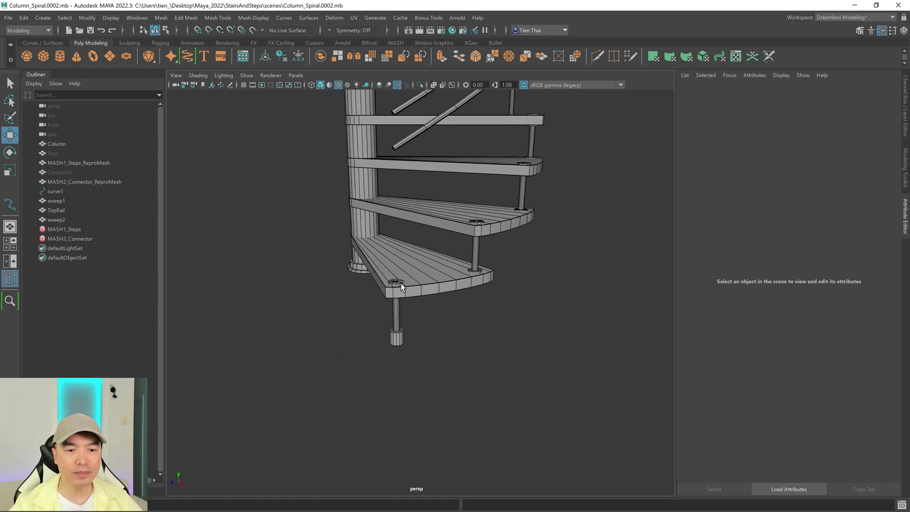
{"action": "left_click_drag", "start_coordinate": [401, 287], "coordinate": [398, 293], "text": "alt"}
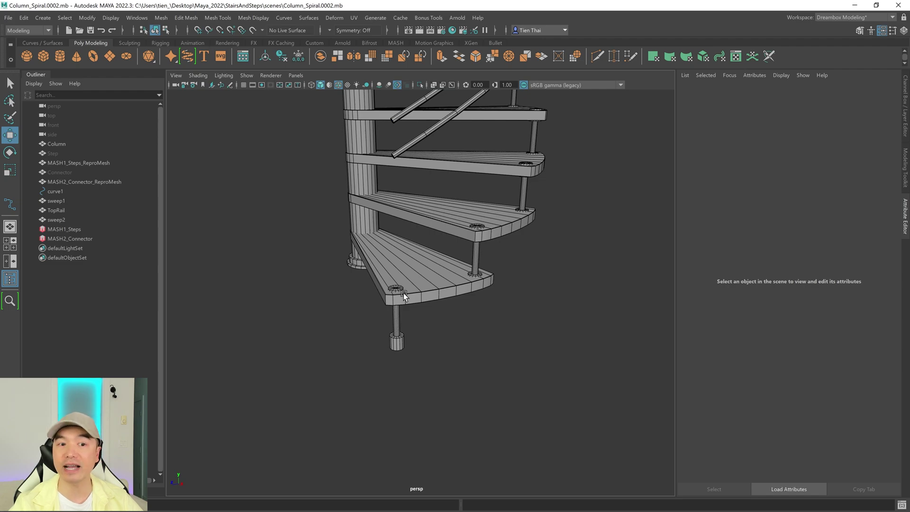
{"action": "scroll", "coordinate": [403, 293], "scroll_direction": "down", "scroll_amount": 3}
{"action": "scroll", "coordinate": [434, 216], "scroll_direction": "up", "scroll_amount": 3}
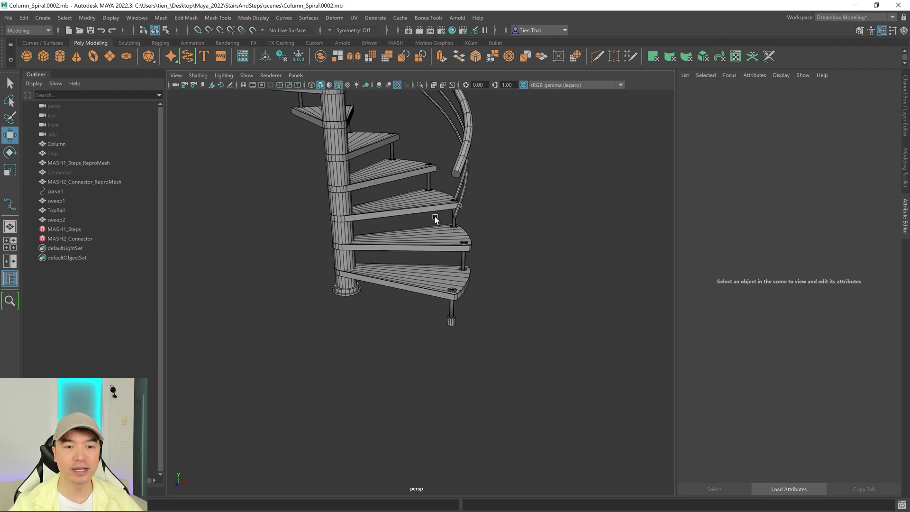
{"action": "left_click_drag", "start_coordinate": [434, 217], "coordinate": [251, 203], "text": "alt"}
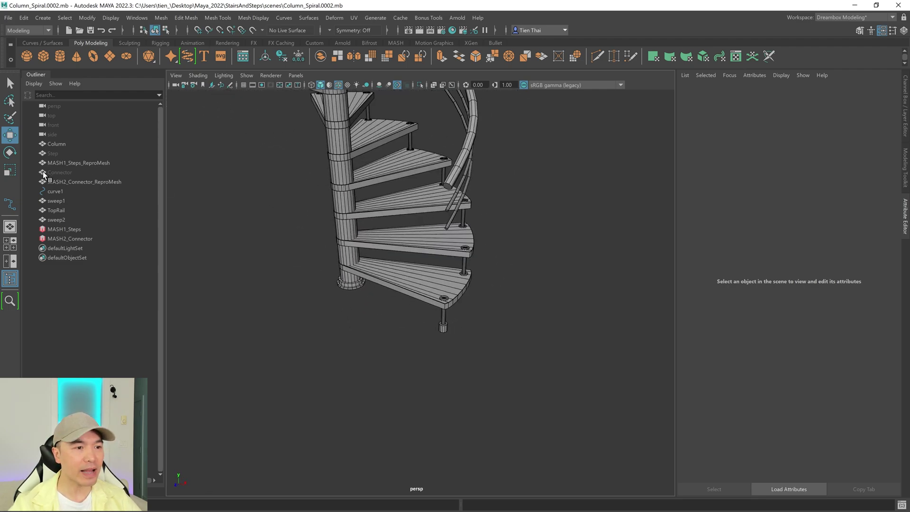
- Center the pivot of the hidden original Connector mesh on its own geometry
{"action": "left_click", "coordinate": [59, 173]}
{"action": "left_click_drag", "start_coordinate": [504, 299], "coordinate": [441, 313], "text": "alt"}
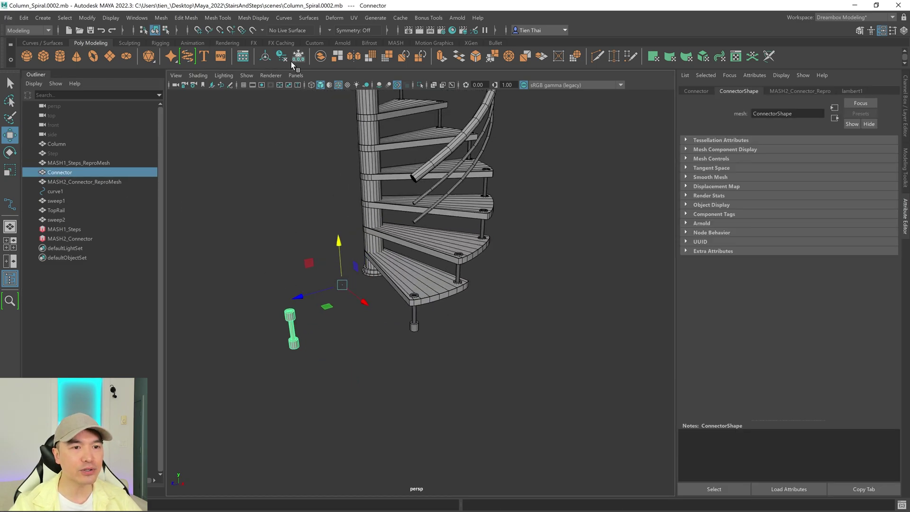
{"action": "left_click", "coordinate": [265, 56]}
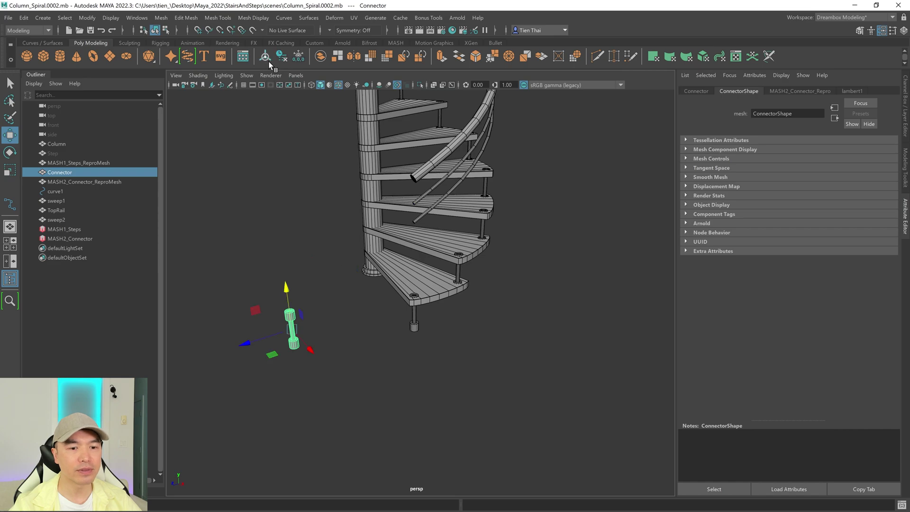
- Move the Connector horizontally to beside the lowest step's post, and hide the Attribute Editor
{"action": "middle_click_drag", "start_coordinate": [273, 354], "coordinate": [387, 345]}
{"action": "scroll", "coordinate": [398, 338], "scroll_direction": "up", "scroll_amount": 5}
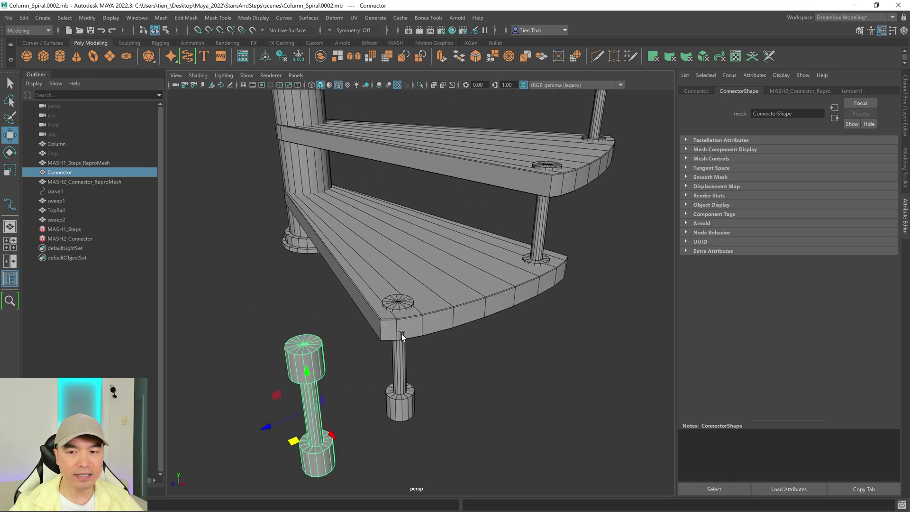
{"action": "left_click", "coordinate": [906, 223]}
{"action": "scroll", "coordinate": [716, 293], "scroll_direction": "down", "scroll_amount": 5}
{"action": "left_click_drag", "start_coordinate": [526, 311], "coordinate": [567, 317], "text": "alt"}
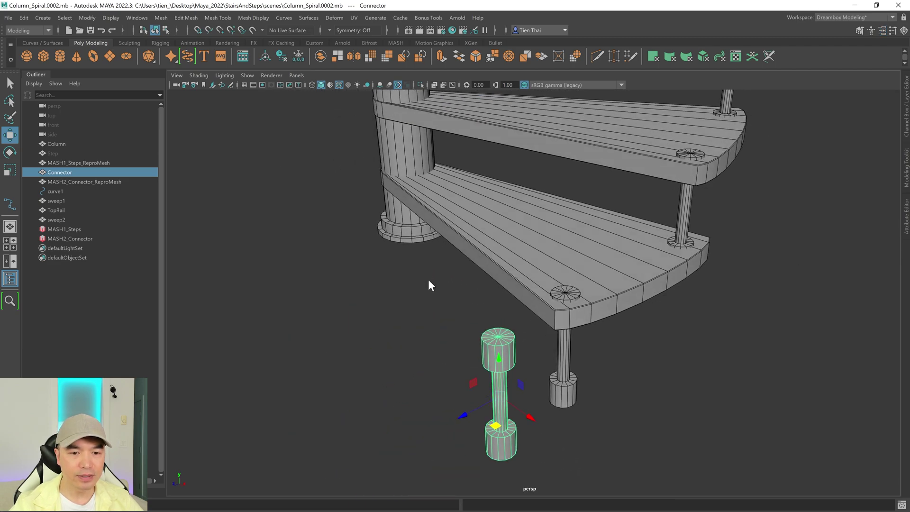
- Extrude the top cap faces of the Connector's upper cylinder inward with an offset of about 0.168
{"action": "right_click_drag", "start_coordinate": [428, 284], "coordinate": [426, 274]}
{"action": "scroll", "coordinate": [501, 318], "scroll_direction": "up", "scroll_amount": 3}
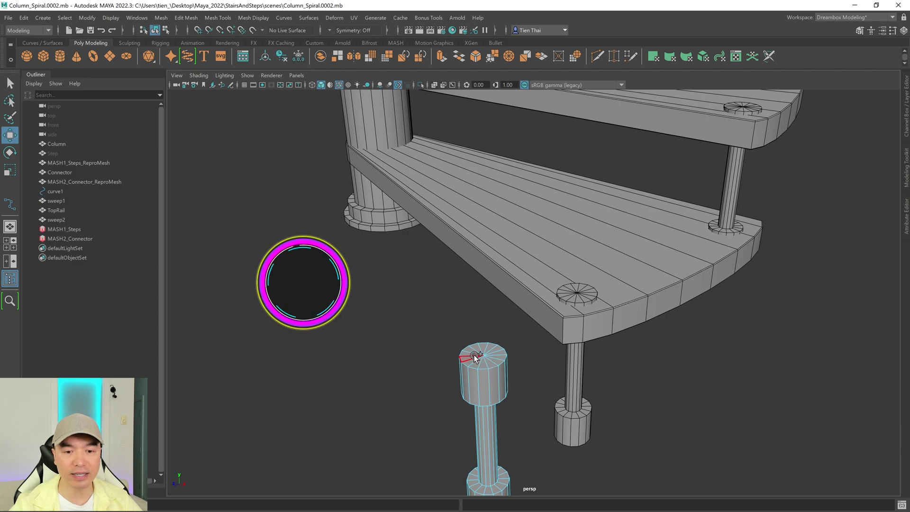
{"action": "mouse_move", "coordinate": [486, 363]}
{"action": "left_mouse_down"}
{"action": "mouse_move", "coordinate": [493, 350]}
{"action": "mouse_move", "coordinate": [471, 352]}
{"action": "mouse_move", "coordinate": [477, 359]}
{"action": "left_mouse_up"}
{"action": "key", "text": "4"}
{"action": "mouse_move", "coordinate": [540, 400]}
{"action": "left_mouse_down", "text": "alt"}
{"action": "mouse_move", "coordinate": [567, 392]}
{"action": "mouse_move", "coordinate": [532, 393]}
{"action": "mouse_move", "coordinate": [527, 290]}
{"action": "left_mouse_up", "text": "alt"}
{"action": "key", "text": "5"}
{"action": "scroll", "coordinate": [587, 332], "scroll_direction": "down", "scroll_amount": 3}
{"action": "middle_click_drag", "start_coordinate": [595, 333], "coordinate": [598, 368], "text": "alt"}
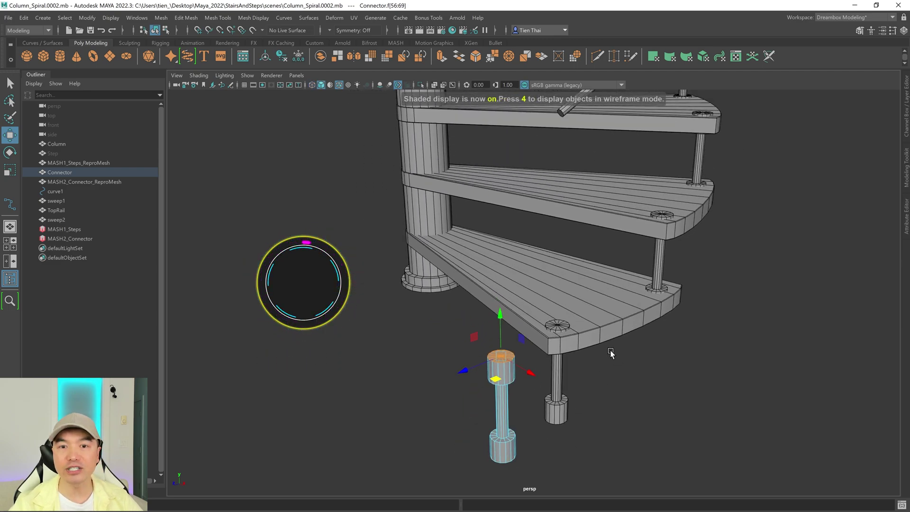
{"action": "scroll", "coordinate": [591, 361], "scroll_direction": "down", "scroll_amount": 1}
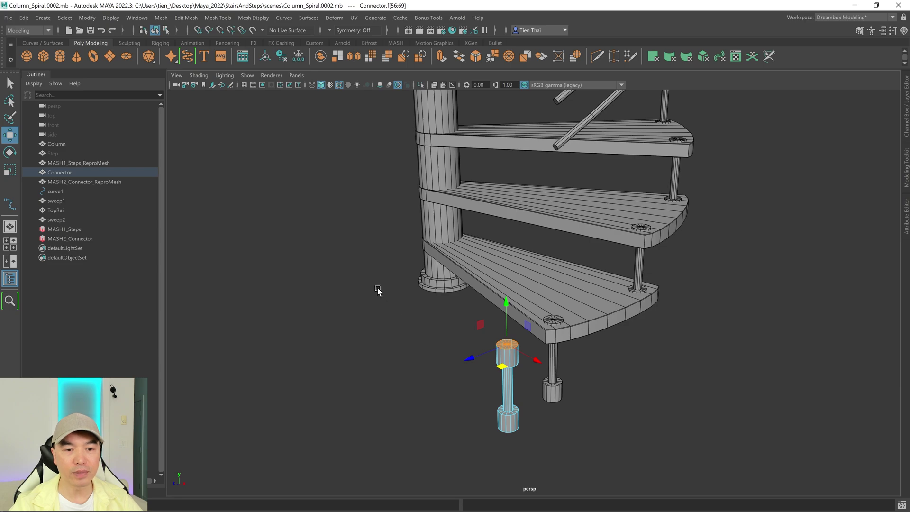
{"action": "right_click_drag", "start_coordinate": [376, 275], "coordinate": [371, 300], "text": "shift"}
{"action": "right_click_drag", "start_coordinate": [465, 348], "coordinate": [652, 355], "text": "alt"}
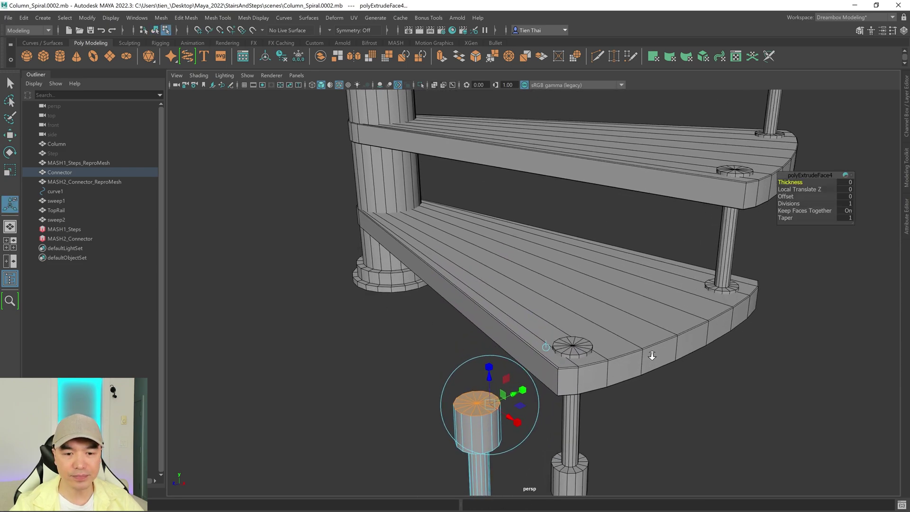
{"action": "scroll", "coordinate": [653, 356], "scroll_direction": "up", "scroll_amount": 4}
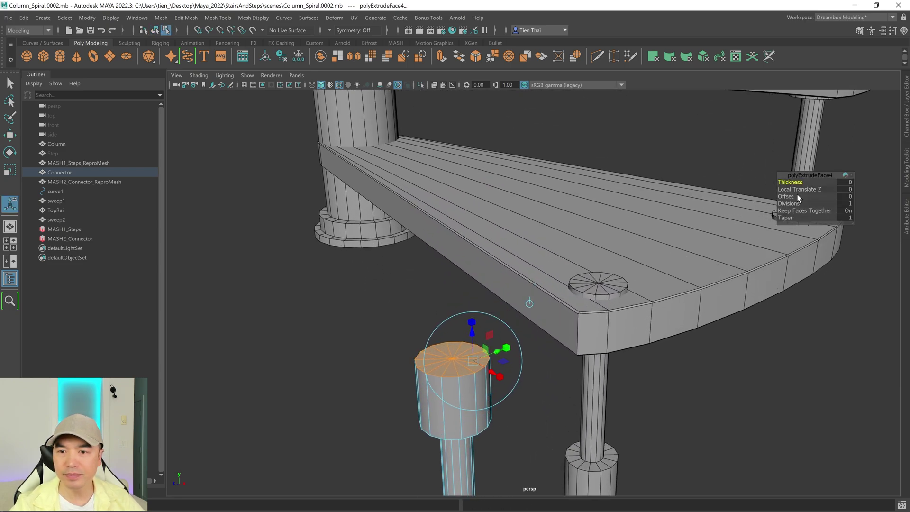
{"action": "left_click_drag", "start_coordinate": [798, 197], "coordinate": [820, 196]}
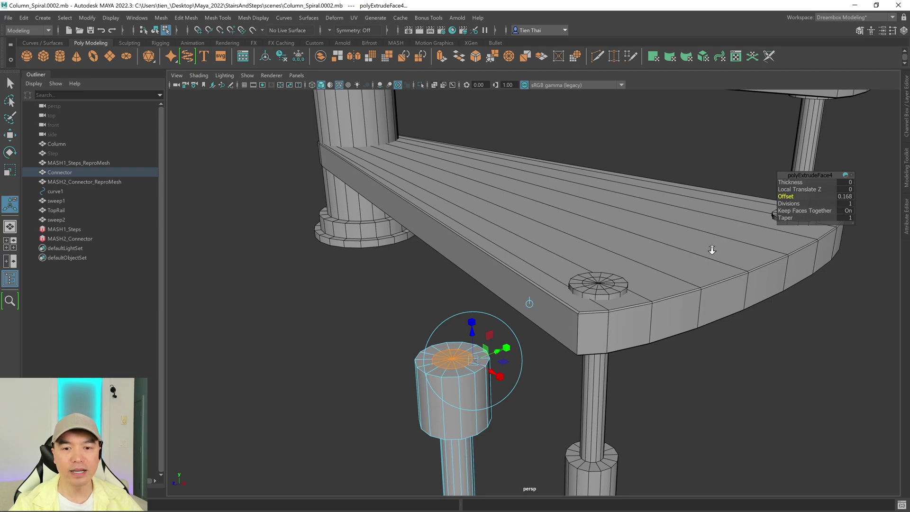
- Extrude the Connector's inset top faces upward by about 9.294 to form a tall railing post
{"action": "scroll", "coordinate": [712, 250], "scroll_direction": "down", "scroll_amount": 5}
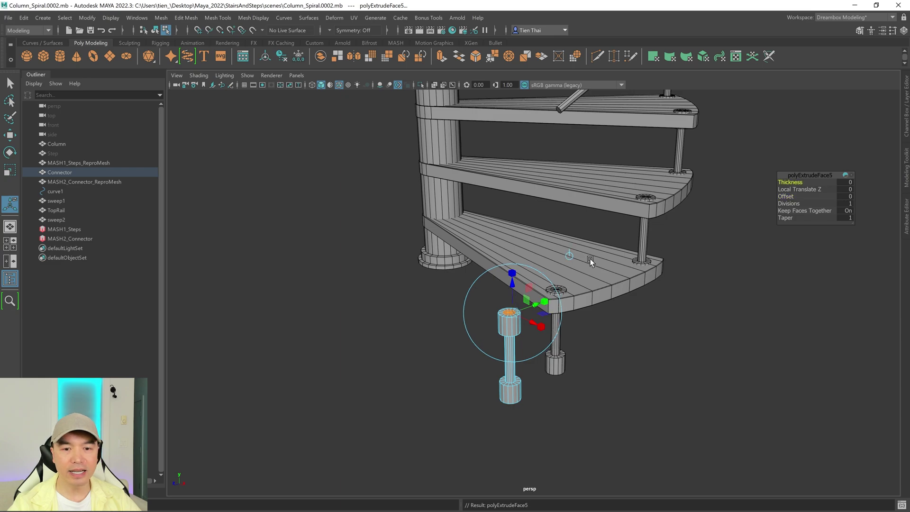
{"action": "key", "text": "ctrl+e"}
{"action": "left_click_drag", "start_coordinate": [512, 283], "coordinate": [594, 321]}
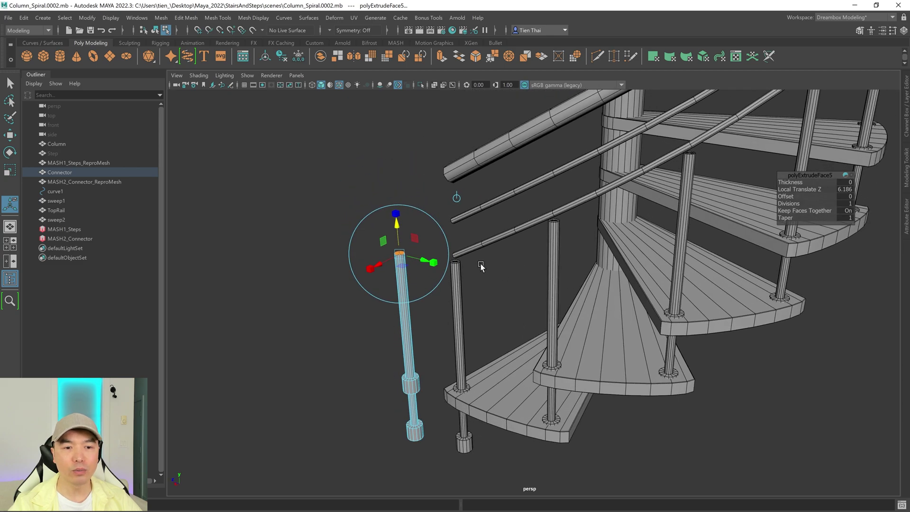
{"action": "left_click_drag", "start_coordinate": [396, 224], "coordinate": [400, 150]}
{"action": "scroll", "coordinate": [570, 261], "scroll_direction": "down", "scroll_amount": 3}
{"action": "middle_click_drag", "start_coordinate": [567, 274], "coordinate": [562, 324], "text": "alt"}
{"action": "right_click_drag", "start_coordinate": [562, 324], "coordinate": [816, 341], "text": "alt"}
{"action": "left_click_drag", "start_coordinate": [679, 339], "coordinate": [654, 344], "text": "alt"}
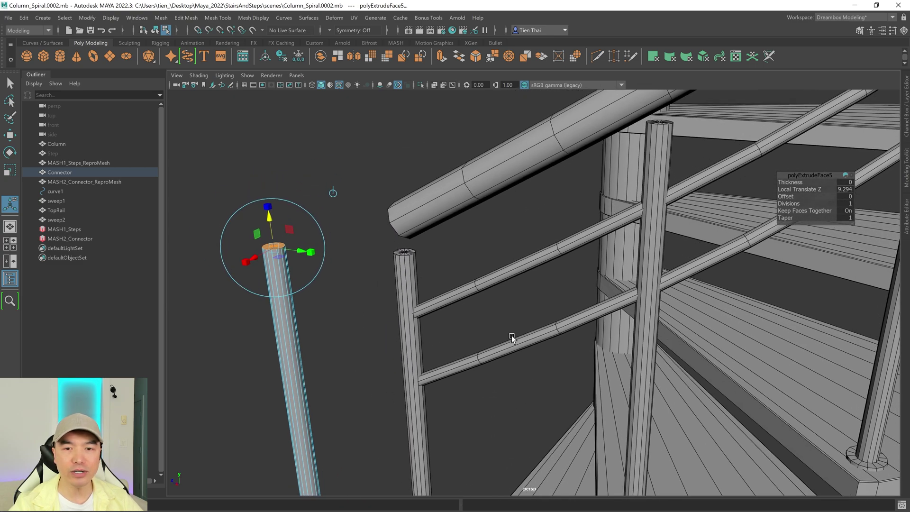
- Raise the railing post's extrusion slightly to a Local Translate Z of about 9.332, keeping its top just below the TopRail
{"action": "left_click_drag", "start_coordinate": [512, 337], "coordinate": [515, 254], "text": "alt"}
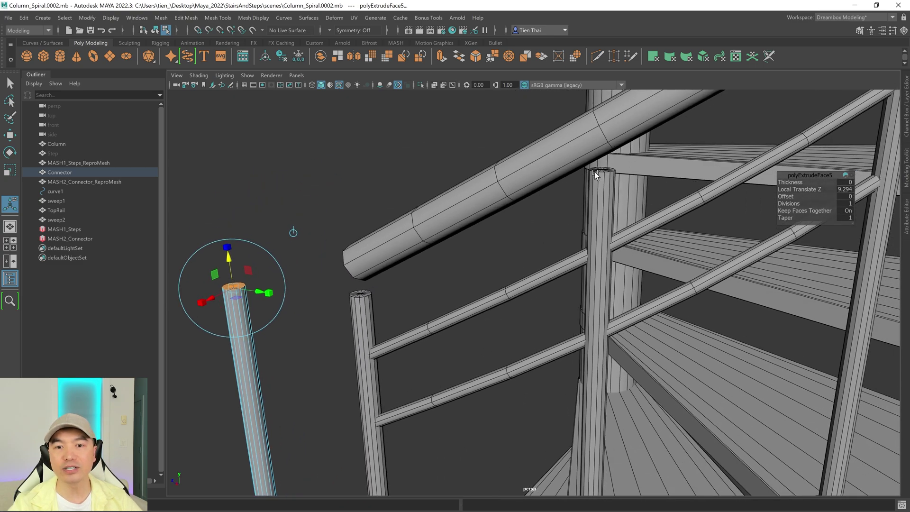
{"action": "middle_click_drag", "start_coordinate": [315, 276], "coordinate": [357, 279], "text": "alt"}
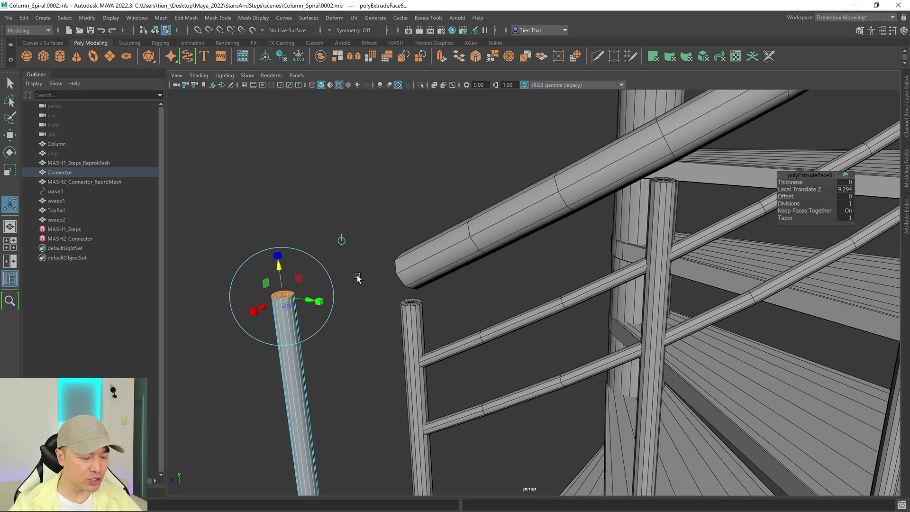
{"action": "left_click_drag", "start_coordinate": [592, 267], "coordinate": [592, 263], "text": "alt"}
{"action": "middle_click_drag", "start_coordinate": [591, 263], "coordinate": [588, 290], "text": "alt"}
{"action": "left_click_drag", "start_coordinate": [270, 249], "coordinate": [288, 268]}
{"action": "scroll", "coordinate": [284, 262], "scroll_direction": "down", "scroll_amount": 3}
{"action": "scroll", "coordinate": [473, 293], "scroll_direction": "up", "scroll_amount": 3}
{"action": "right_click_drag", "start_coordinate": [473, 292], "coordinate": [463, 290], "text": "alt"}
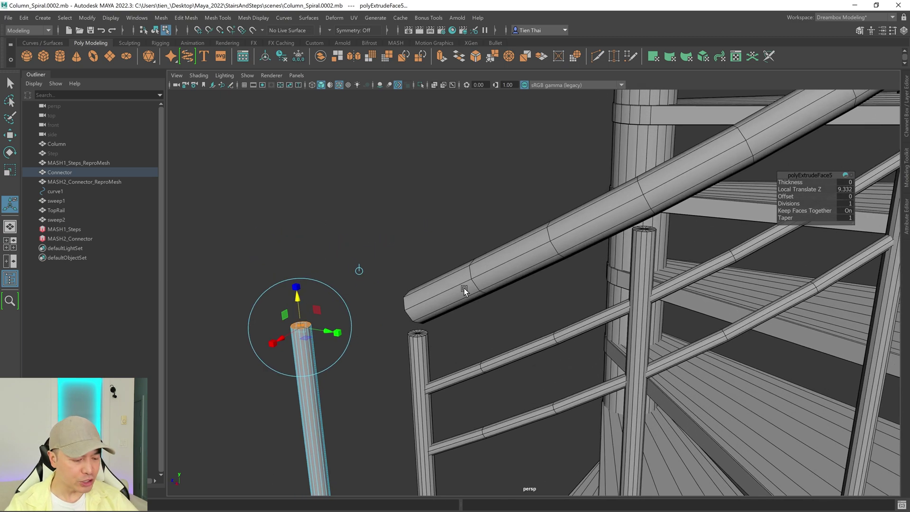
- Extrude the railing post's top faces inward with an offset of about 0.138
{"action": "key", "text": "ctrl+e"}
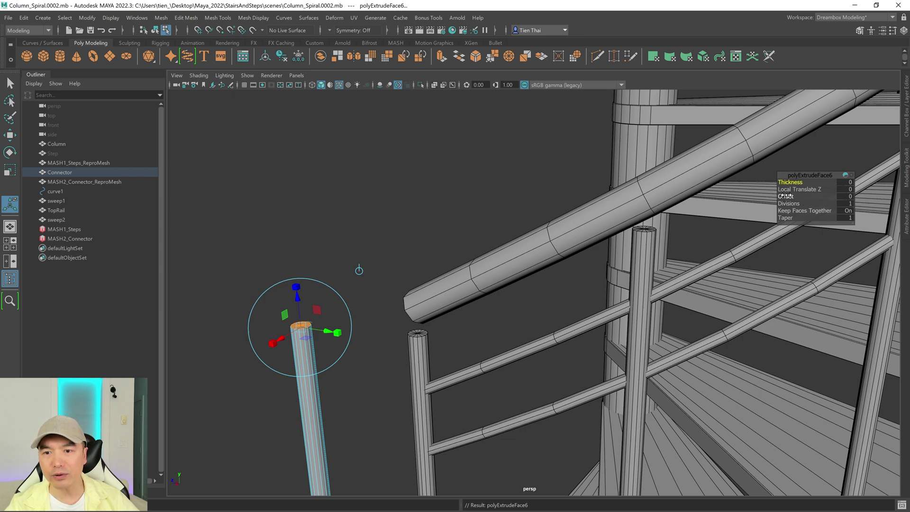
{"action": "left_click_drag", "start_coordinate": [793, 195], "coordinate": [796, 194]}
{"action": "key", "text": "f"}
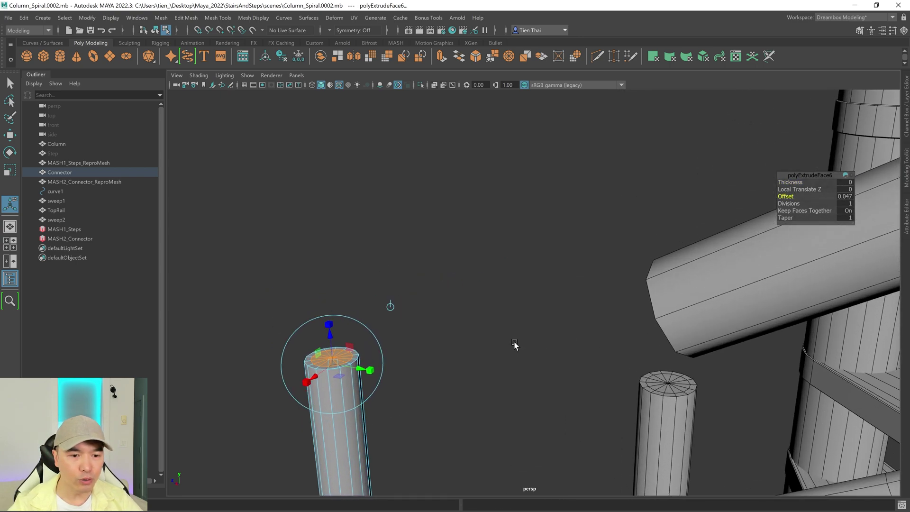
{"action": "left_click_drag", "start_coordinate": [784, 200], "coordinate": [808, 193]}
{"action": "middle_click_drag", "start_coordinate": [808, 196], "coordinate": [644, 296], "text": "alt"}
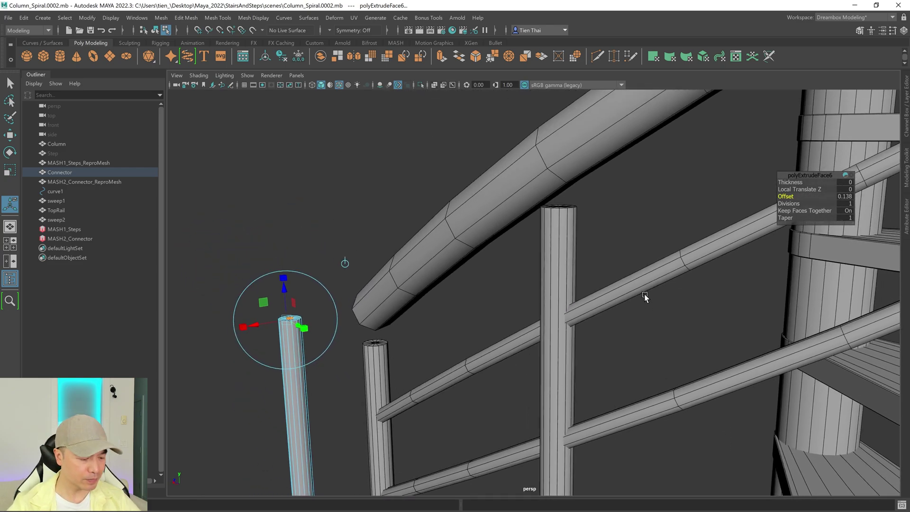
- Extrude the inset faces on the post's top upward by about 0.388 to form a narrow pin
{"action": "key", "text": "ctrl+e"}
{"action": "left_click_drag", "start_coordinate": [286, 290], "coordinate": [289, 274]}
{"action": "right_click_drag", "start_coordinate": [563, 256], "coordinate": [555, 289], "text": "alt"}
{"action": "left_click_drag", "start_coordinate": [555, 289], "coordinate": [564, 288], "text": "alt"}
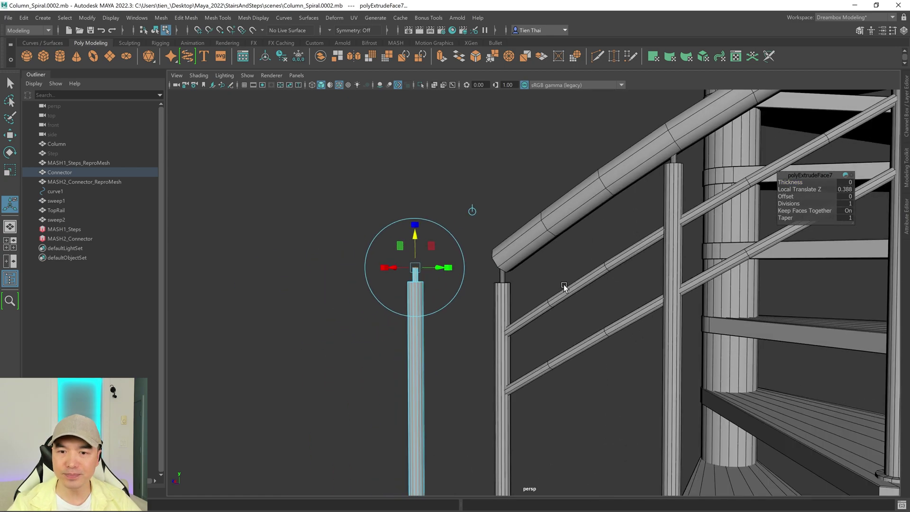
- Lengthen the pin extrusion to a Local Translate Z of about 0.482 so that it reaches into the TopRail
{"action": "middle_click_drag", "start_coordinate": [565, 288], "coordinate": [551, 304], "text": "alt"}
{"action": "right_click_drag", "start_coordinate": [552, 304], "coordinate": [549, 307], "text": "alt"}
{"action": "middle_click_drag", "start_coordinate": [549, 307], "coordinate": [597, 347], "text": "alt"}
{"action": "right_click_drag", "start_coordinate": [597, 348], "coordinate": [546, 357], "text": "alt"}
{"action": "left_click_drag", "start_coordinate": [546, 357], "coordinate": [565, 321], "text": "alt"}
{"action": "right_click_drag", "start_coordinate": [565, 320], "coordinate": [792, 364], "text": "alt"}
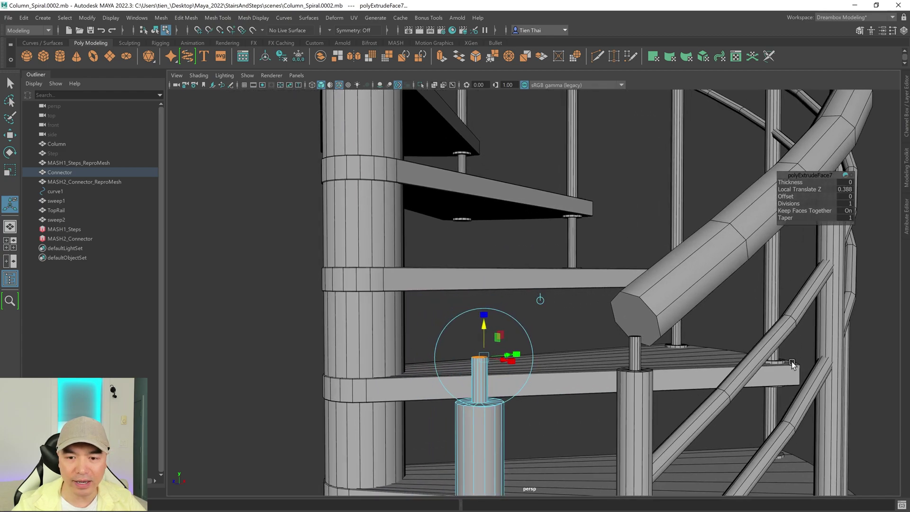
{"action": "left_click_drag", "start_coordinate": [482, 329], "coordinate": [483, 315]}
{"action": "scroll", "coordinate": [545, 328], "scroll_direction": "down", "scroll_amount": 5}
{"action": "left_click_drag", "start_coordinate": [612, 327], "coordinate": [629, 339], "text": "alt"}
{"action": "right_click_drag", "start_coordinate": [629, 339], "coordinate": [593, 354], "text": "alt"}
{"action": "middle_click_drag", "start_coordinate": [593, 354], "coordinate": [558, 362], "text": "alt"}
{"action": "right_click_drag", "start_coordinate": [559, 364], "coordinate": [733, 350], "text": "alt"}
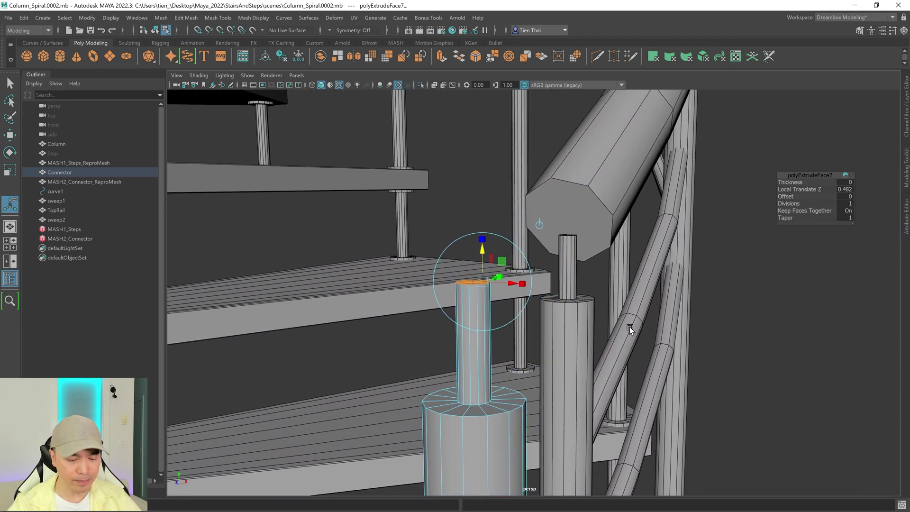
- Return the Connector to object selection and hide the original mesh
{"action": "left_click", "coordinate": [601, 326]}
{"action": "scroll", "coordinate": [388, 298], "scroll_direction": "down", "scroll_amount": 10}
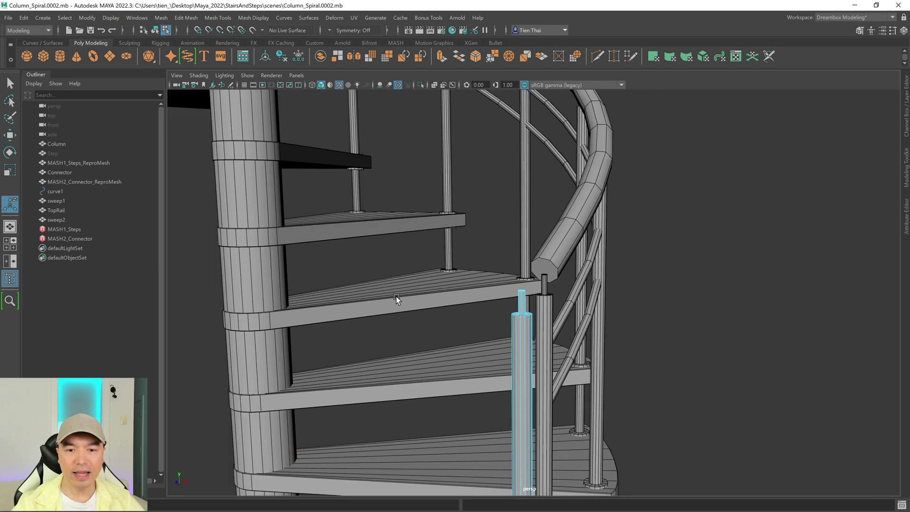
{"action": "left_click_drag", "start_coordinate": [414, 304], "coordinate": [483, 336], "text": "alt"}
{"action": "key", "text": "q"}
{"action": "right_click_drag", "start_coordinate": [352, 243], "coordinate": [401, 222]}
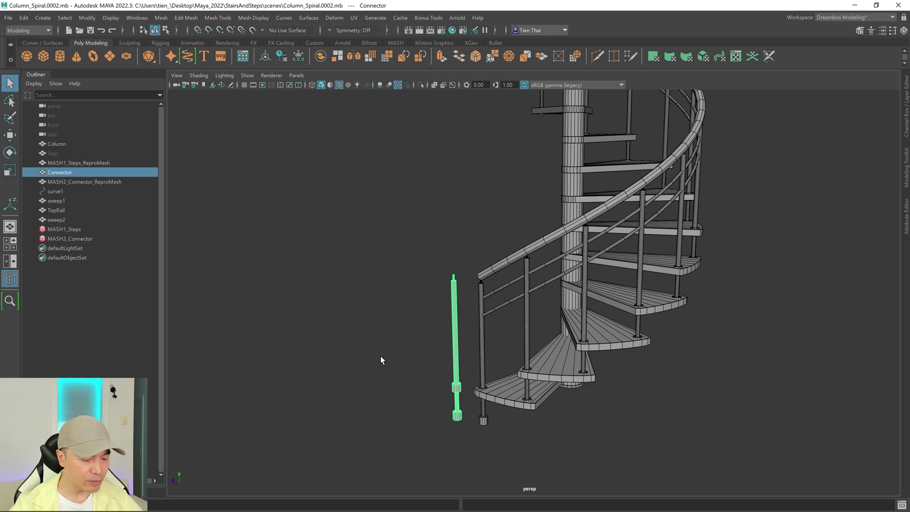
{"action": "key", "text": "ctrl+h"}
- Extrude the end face at the TopRail's lower end outward by about 1.271, past the first post
{"action": "left_click_drag", "start_coordinate": [423, 349], "coordinate": [495, 351], "text": "alt"}
{"action": "right_click_drag", "start_coordinate": [495, 351], "coordinate": [843, 363], "text": "alt"}
{"action": "middle_click_drag", "start_coordinate": [483, 347], "coordinate": [514, 311], "text": "alt"}
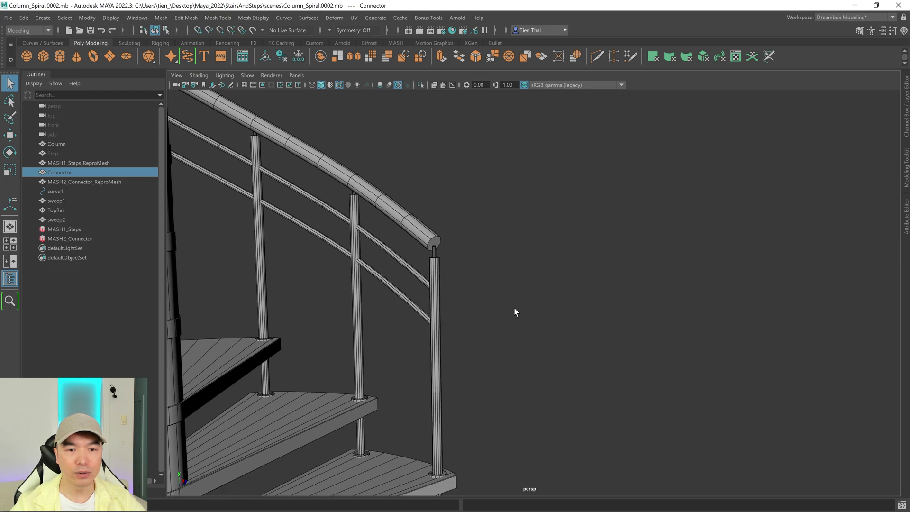
{"action": "middle_click_drag", "start_coordinate": [440, 313], "coordinate": [512, 335], "text": "alt"}
{"action": "right_click_drag", "start_coordinate": [512, 346], "coordinate": [739, 355], "text": "alt"}
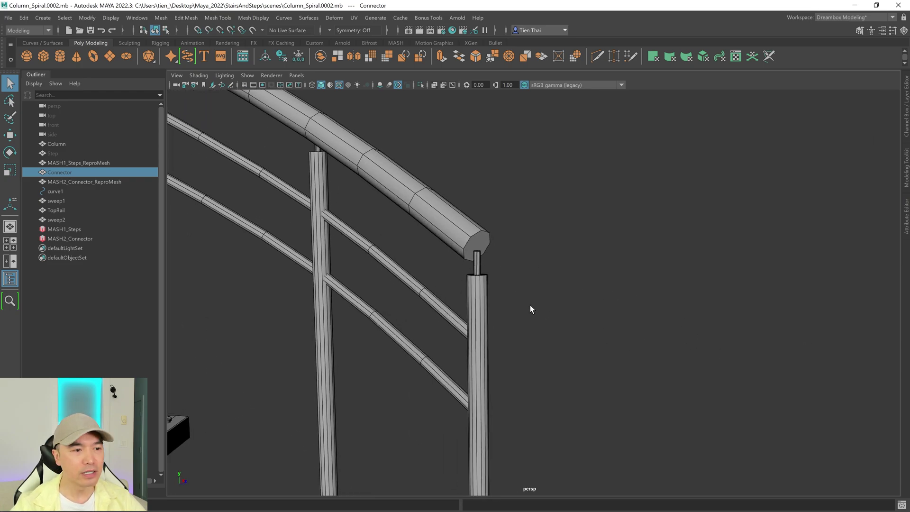
{"action": "right_click_drag", "start_coordinate": [530, 305], "coordinate": [510, 294], "text": "alt"}
{"action": "left_click", "coordinate": [475, 254]}
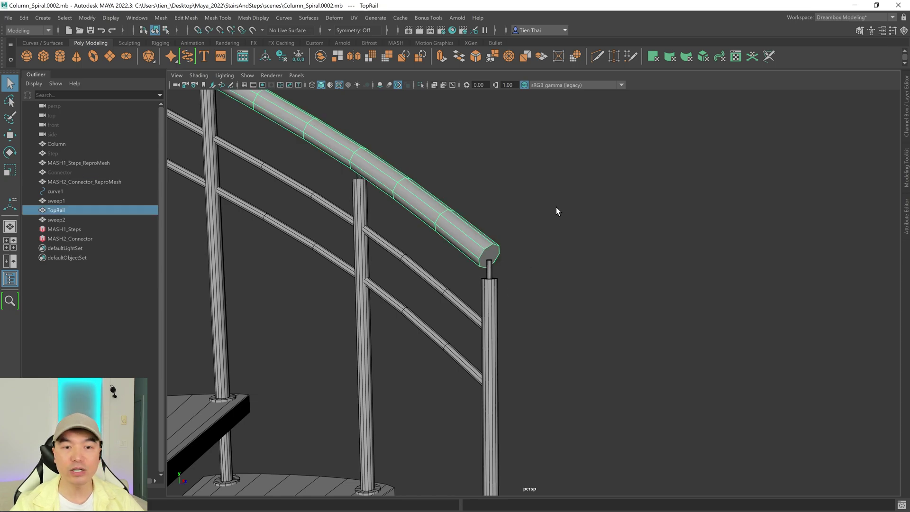
{"action": "right_click_drag", "start_coordinate": [556, 185], "coordinate": [552, 259]}
{"action": "left_click", "coordinate": [493, 256]}
{"action": "left_click_drag", "start_coordinate": [508, 272], "coordinate": [546, 300]}
{"action": "left_click_drag", "start_coordinate": [522, 316], "coordinate": [572, 305], "text": "alt"}
{"action": "left_click_drag", "start_coordinate": [571, 304], "coordinate": [494, 297], "text": "alt"}
{"action": "right_click_drag", "start_coordinate": [494, 297], "coordinate": [782, 314], "text": "alt"}
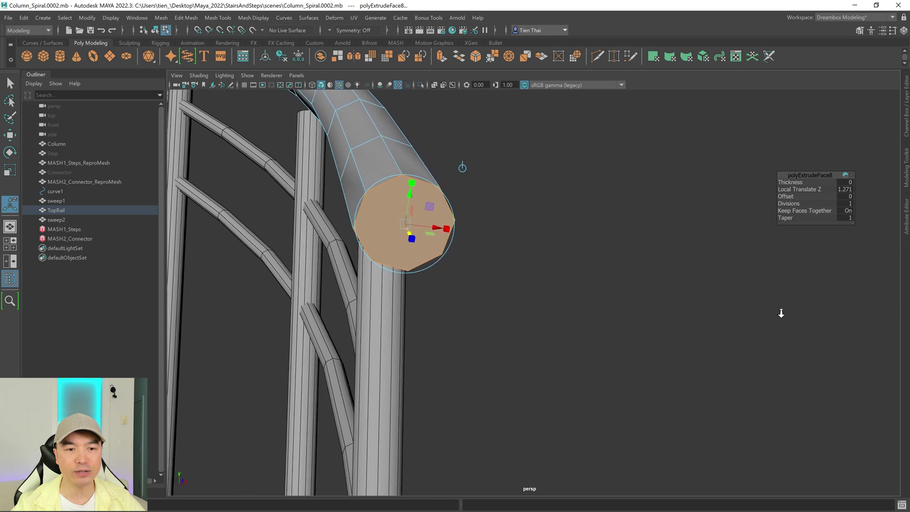
- Cut across the end face at the TopRail's lower end with Multi-Cut, from corner to corner
{"action": "left_click_drag", "start_coordinate": [781, 312], "coordinate": [636, 319], "text": "alt"}
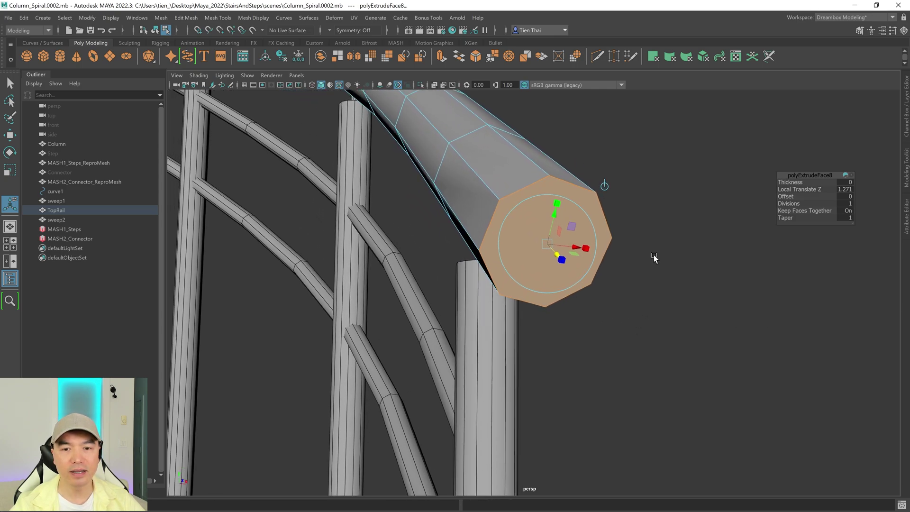
{"action": "right_click_drag", "start_coordinate": [620, 213], "coordinate": [592, 217], "text": "shift"}
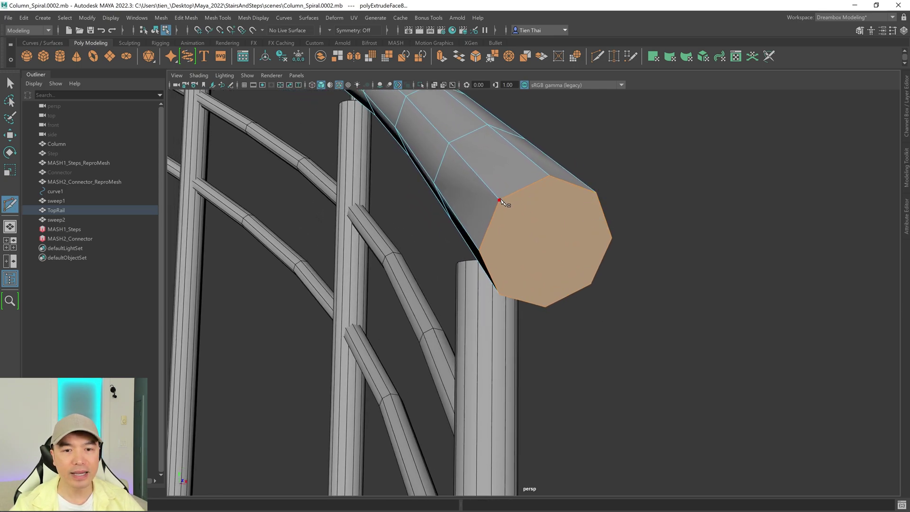
{"action": "left_click_drag", "start_coordinate": [510, 209], "coordinate": [613, 187], "text": "alt"}
{"action": "left_click", "coordinate": [454, 226]}
{"action": "right_click", "coordinate": [456, 228]}
- Soften the lengthwise edges of the TopRail's extruded lower end segment, and return to object selection
{"action": "key", "text": "q"}
{"action": "right_click_drag", "start_coordinate": [612, 184], "coordinate": [619, 134]}
{"action": "scroll", "coordinate": [593, 163], "scroll_direction": "down", "scroll_amount": 3}
{"action": "left_click_drag", "start_coordinate": [587, 176], "coordinate": [578, 199], "text": "alt"}
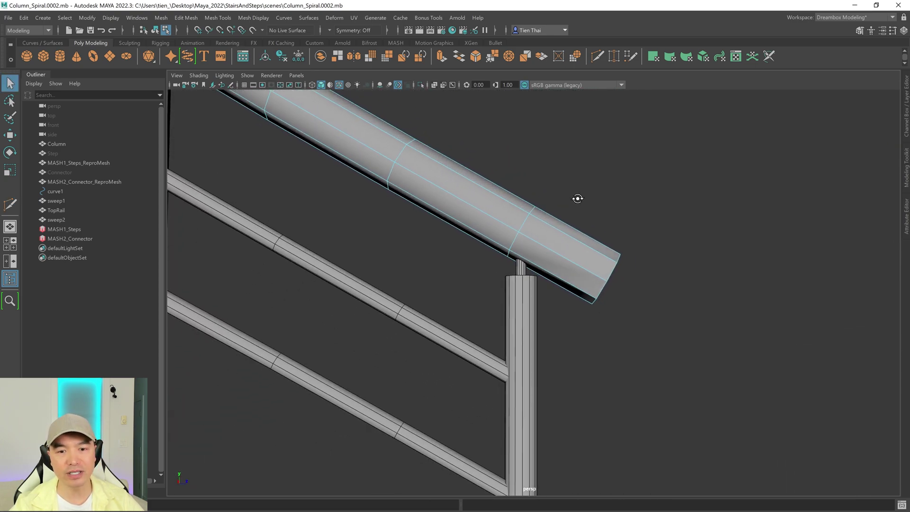
{"action": "left_click_drag", "start_coordinate": [558, 309], "coordinate": [560, 310]}
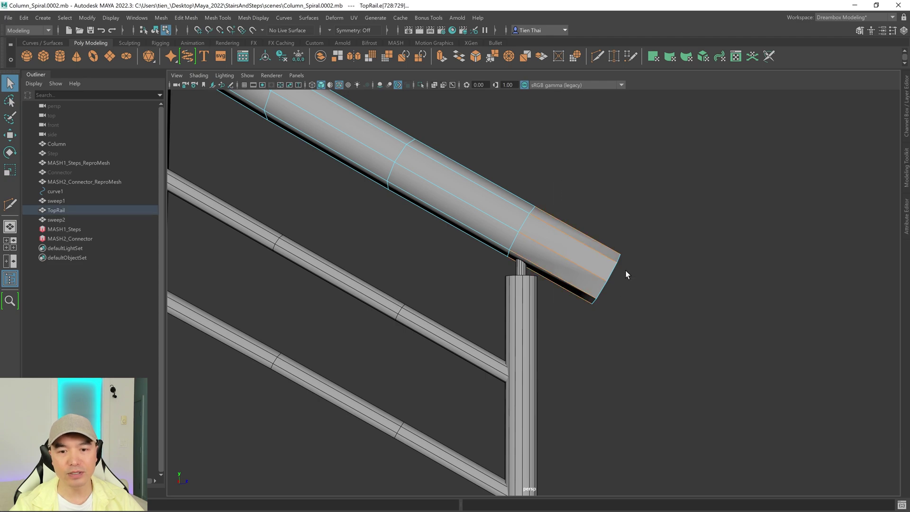
{"action": "mouse_move", "coordinate": [626, 270]}
{"action": "left_mouse_down", "text": "alt"}
{"action": "mouse_move", "coordinate": [591, 248]}
{"action": "mouse_move", "coordinate": [644, 249]}
{"action": "left_mouse_up", "text": "alt"}
{"action": "key", "text": "4"}
{"action": "key", "text": "5"}
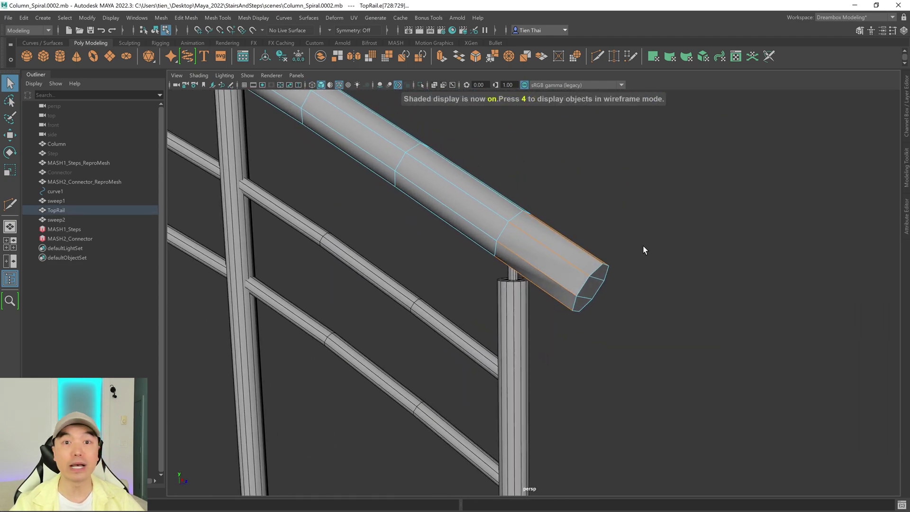
{"action": "right_click", "coordinate": [703, 241], "text": "shift"}
{"action": "right_click_drag", "start_coordinate": [704, 239], "coordinate": [800, 231], "text": "shift"}
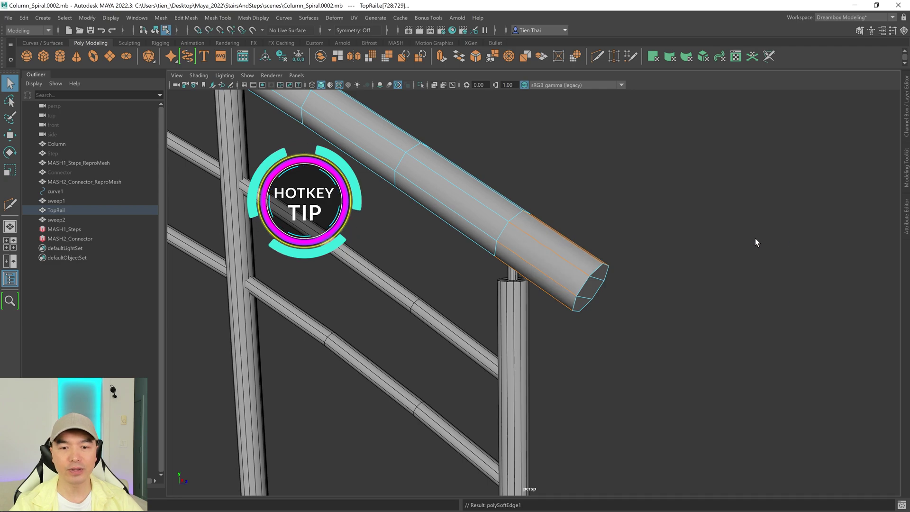
{"action": "left_click_drag", "start_coordinate": [756, 238], "coordinate": [528, 214], "text": "alt"}
{"action": "key", "text": "F8"}
- Extrude the end face at the TopRail's upper end outward by about 0.785, past the last post
{"action": "key", "text": "f"}
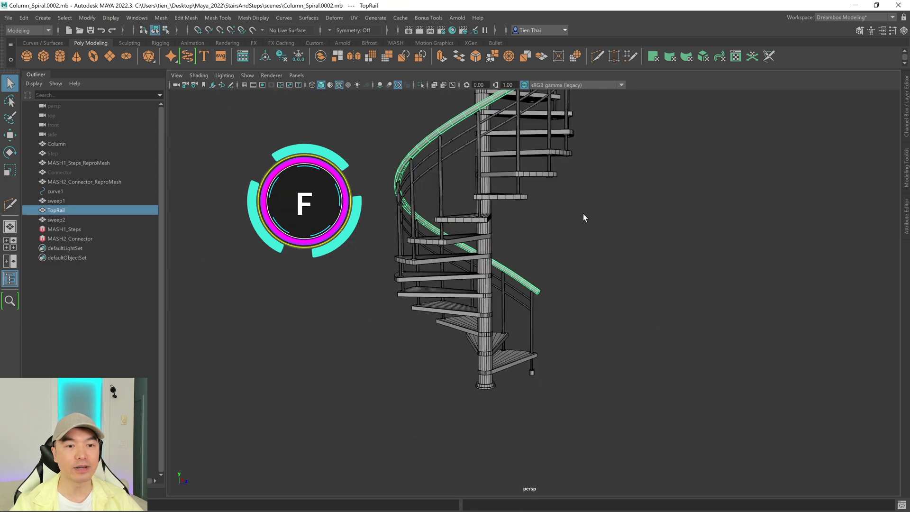
{"action": "left_click_drag", "start_coordinate": [585, 221], "coordinate": [677, 157], "text": "alt"}
{"action": "key", "text": "F11"}
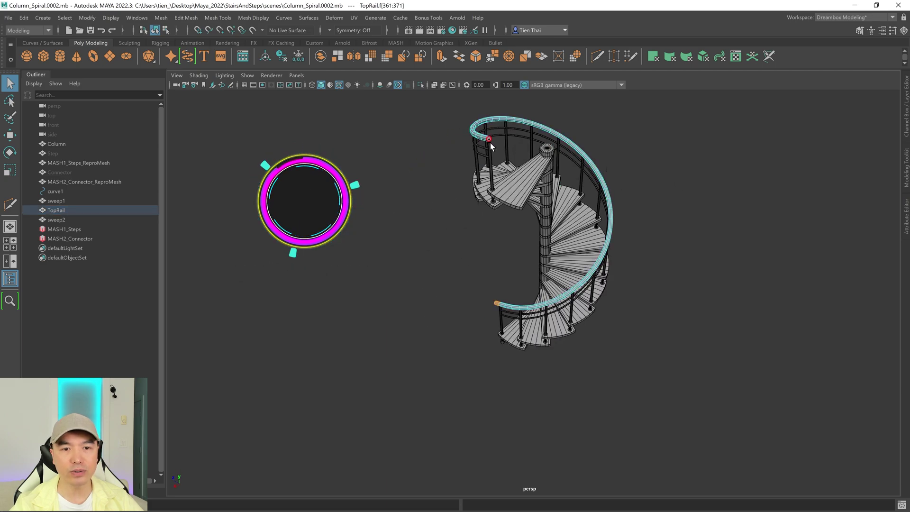
{"action": "left_click", "coordinate": [489, 139]}
{"action": "left_click", "coordinate": [489, 139]}
{"action": "key", "text": "f"}
{"action": "scroll", "coordinate": [627, 209], "scroll_direction": "down", "scroll_amount": 8}
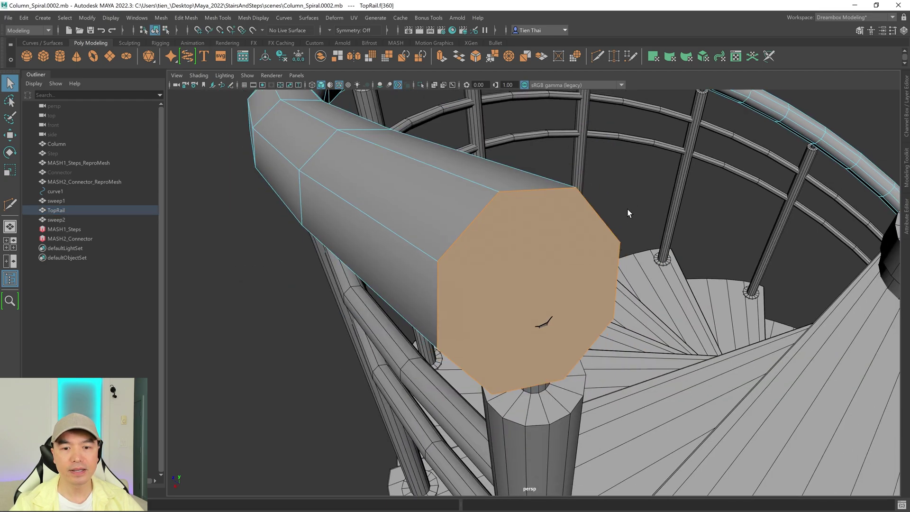
{"action": "left_click_drag", "start_coordinate": [622, 237], "coordinate": [678, 212], "text": "alt"}
{"action": "right_click", "coordinate": [658, 198], "text": "shift"}
{"action": "left_click", "coordinate": [649, 224]}
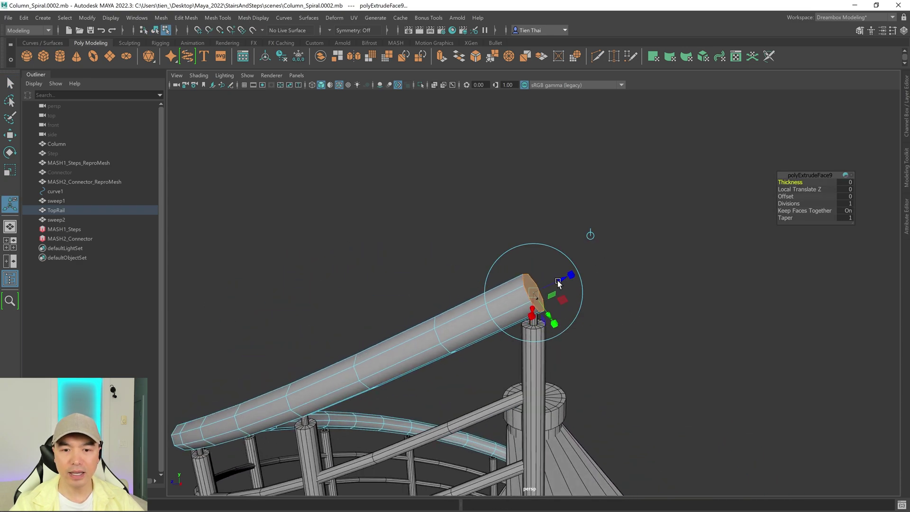
{"action": "left_click_drag", "start_coordinate": [557, 283], "coordinate": [495, 231]}
{"action": "scroll", "coordinate": [559, 261], "scroll_direction": "up", "scroll_amount": 7}
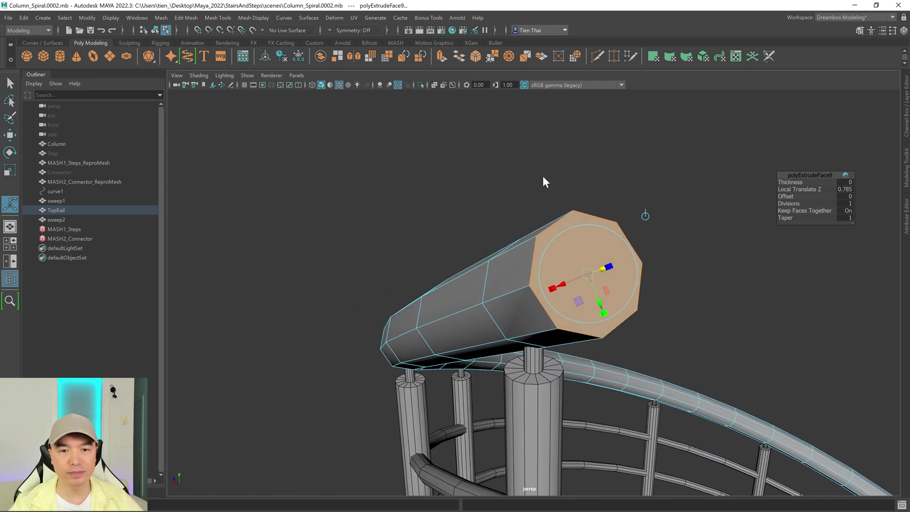
- Cut across the end face at the TopRail's upper end with Multi-Cut, from corner to corner
{"action": "right_click_drag", "start_coordinate": [544, 183], "coordinate": [491, 183], "text": "shift"}
{"action": "left_click_drag", "start_coordinate": [491, 183], "coordinate": [719, 231], "text": "alt"}
{"action": "left_click", "coordinate": [510, 260]}
{"action": "right_click", "coordinate": [722, 228]}
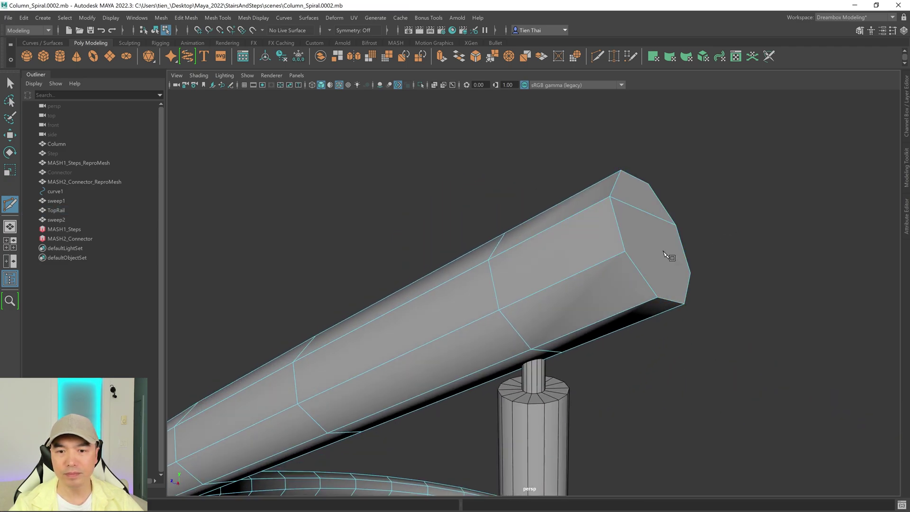
{"action": "left_click_drag", "start_coordinate": [625, 253], "coordinate": [559, 252], "text": "alt"}
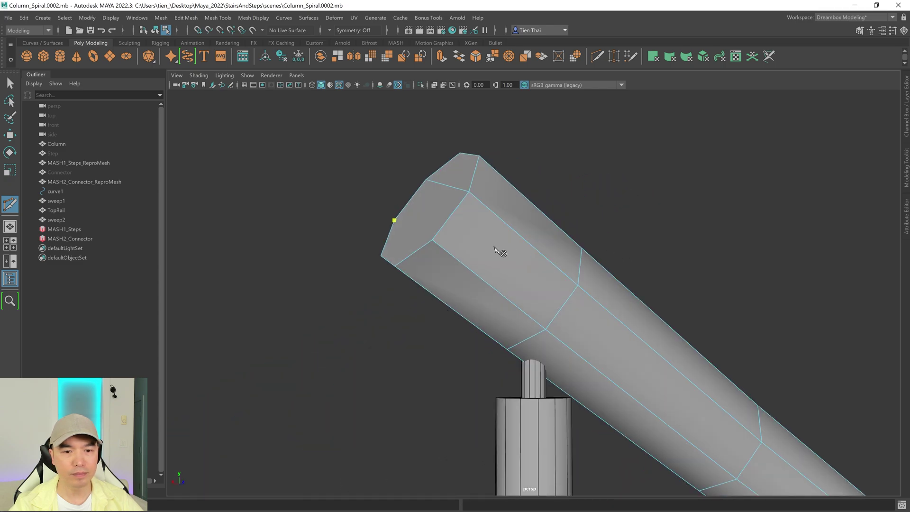
{"action": "left_click_drag", "start_coordinate": [438, 242], "coordinate": [539, 273], "text": "alt"}
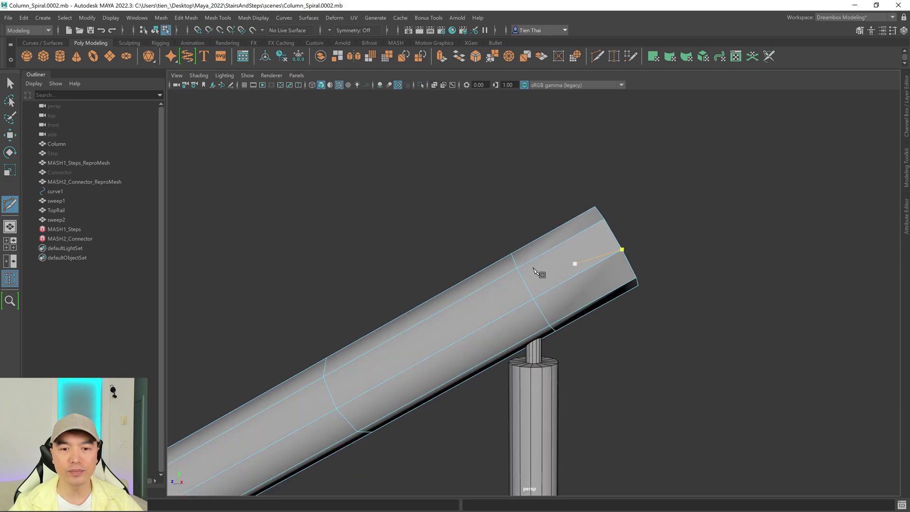
{"action": "key", "text": "q"}
- Soften the lengthwise edges of the TopRail's extruded upper end segment, and return to object selection
{"action": "right_click_drag", "start_coordinate": [499, 216], "coordinate": [500, 187]}
{"action": "left_click", "coordinate": [556, 246]}
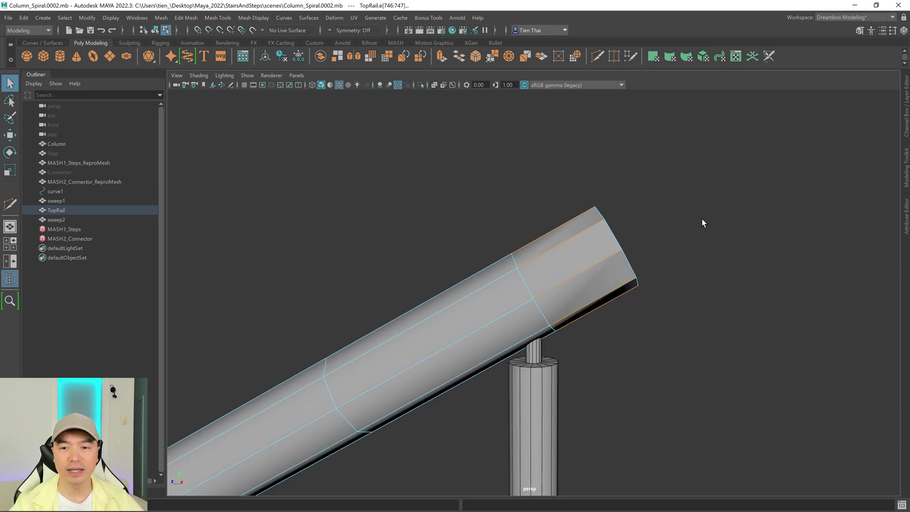
{"action": "right_click_drag", "start_coordinate": [702, 219], "coordinate": [811, 189], "text": "shift"}
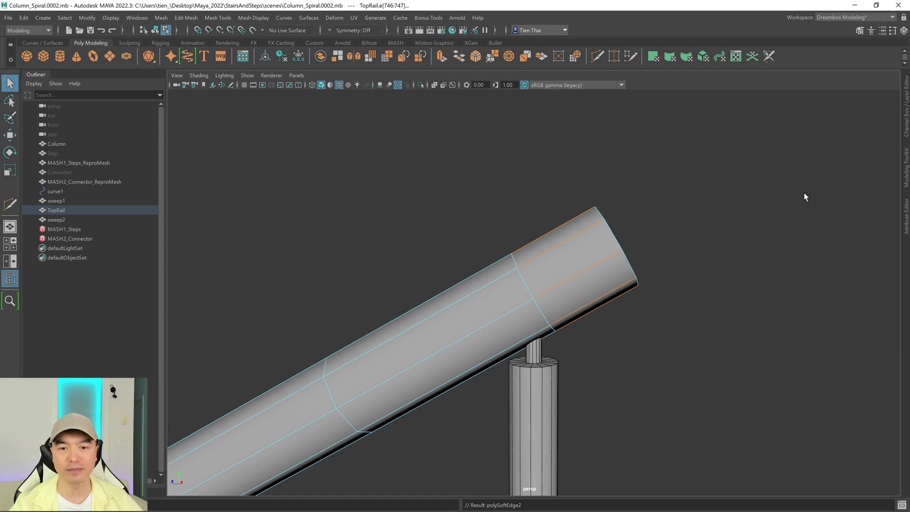
{"action": "scroll", "coordinate": [804, 192], "scroll_direction": "down", "scroll_amount": 2}
{"action": "right_click_drag", "start_coordinate": [652, 202], "coordinate": [717, 161]}
{"action": "scroll", "coordinate": [694, 228], "scroll_direction": "down", "scroll_amount": 5}
{"action": "left_click", "coordinate": [695, 228]}
{"action": "scroll", "coordinate": [683, 261], "scroll_direction": "down", "scroll_amount": 4}
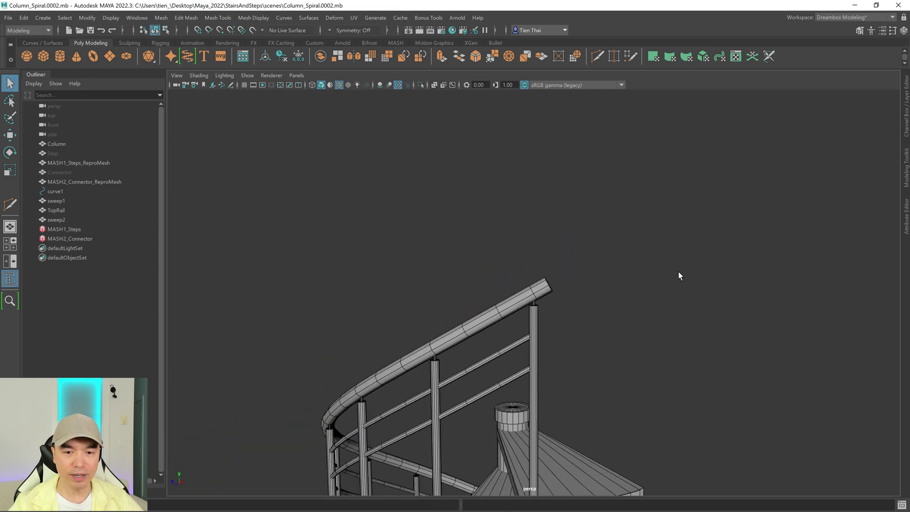
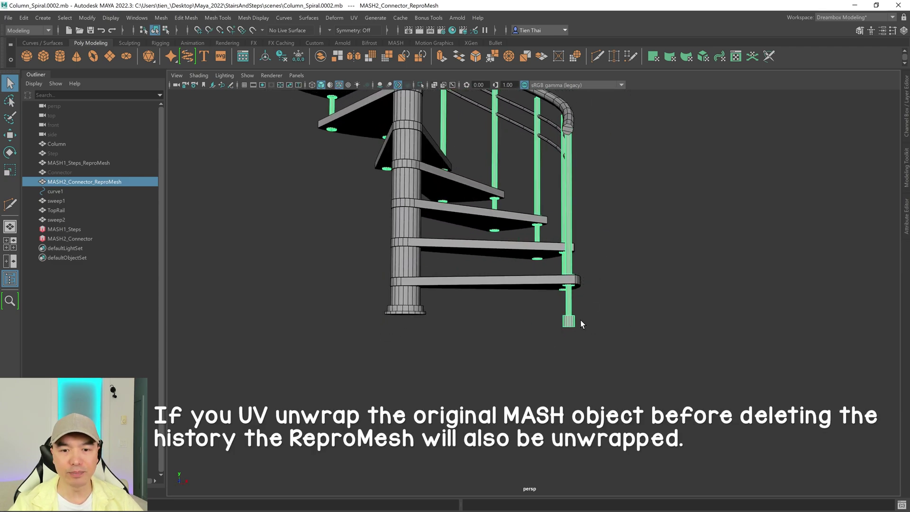
- Examine how far the first post's bottom cap hangs below the lowest step compared with the column base
{"action": "left_click_drag", "start_coordinate": [583, 323], "coordinate": [559, 301], "text": "alt"}
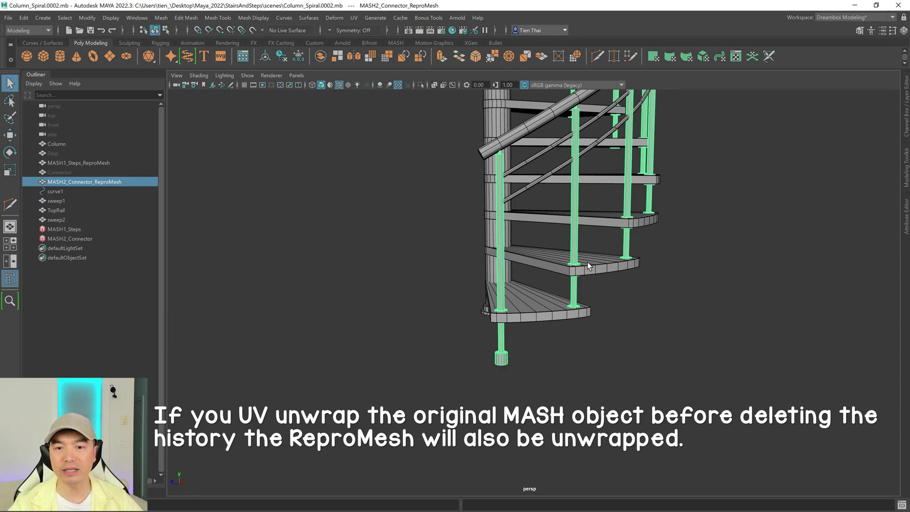
{"action": "scroll", "coordinate": [642, 213], "scroll_direction": "down", "scroll_amount": 8}
{"action": "middle_click_drag", "start_coordinate": [640, 209], "coordinate": [655, 283], "text": "alt"}
{"action": "right_click_drag", "start_coordinate": [655, 284], "coordinate": [815, 303], "text": "alt"}
{"action": "middle_click_drag", "start_coordinate": [598, 346], "coordinate": [610, 274], "text": "alt"}
{"action": "right_click_drag", "start_coordinate": [610, 274], "coordinate": [893, 300], "text": "alt"}
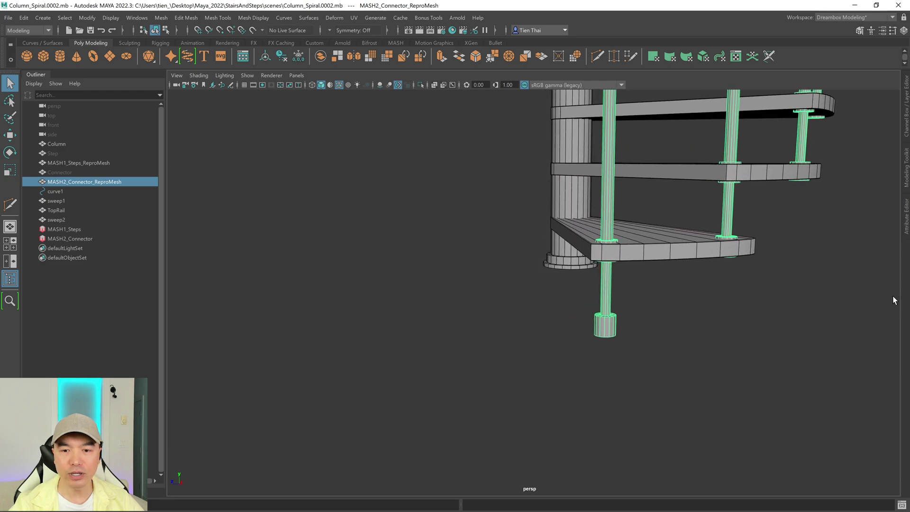
{"action": "left_click_drag", "start_coordinate": [894, 301], "coordinate": [492, 256], "text": "alt"}
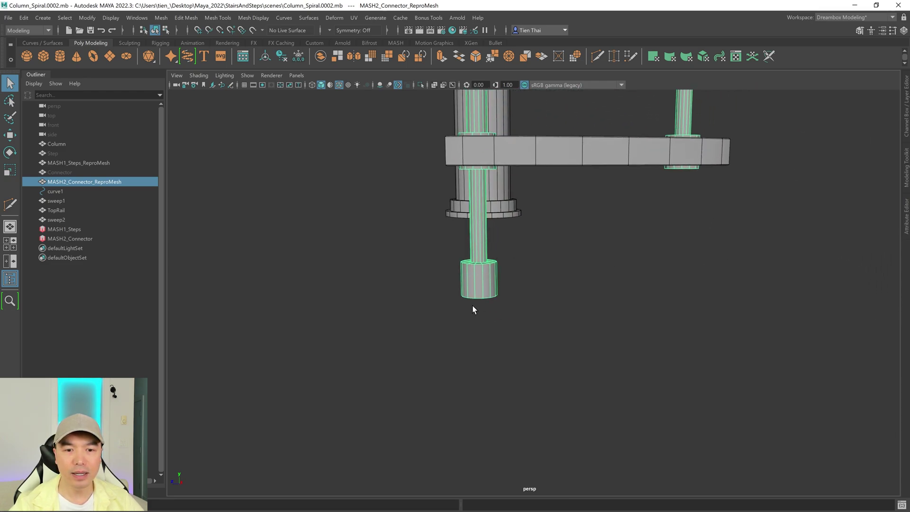
{"action": "left_click_drag", "start_coordinate": [473, 309], "coordinate": [521, 304], "text": "alt"}
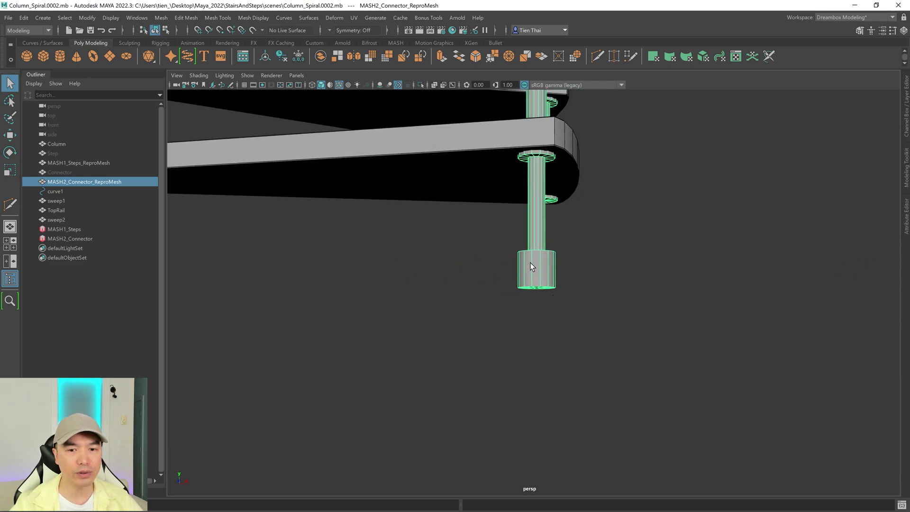
- Switch to the front view at the column base and set Reference_Layer to template display
{"action": "key", "text": "space"}
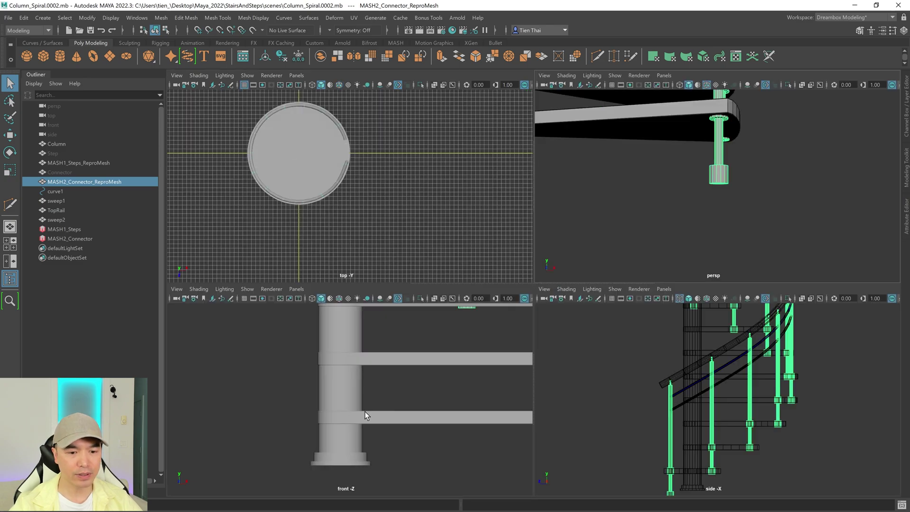
{"action": "key", "text": "space"}
{"action": "scroll", "coordinate": [617, 291], "scroll_direction": "down", "scroll_amount": 5}
{"action": "middle_click_drag", "start_coordinate": [663, 293], "coordinate": [541, 294], "text": "alt"}
{"action": "scroll", "coordinate": [555, 297], "scroll_direction": "down", "scroll_amount": 1}
{"action": "middle_click_drag", "start_coordinate": [611, 302], "coordinate": [550, 287], "text": "alt"}
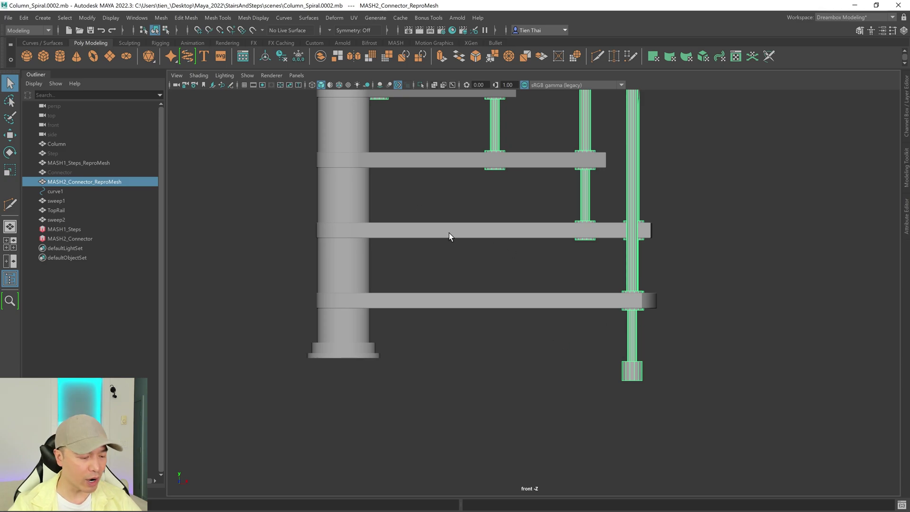
{"action": "key", "text": "4"}
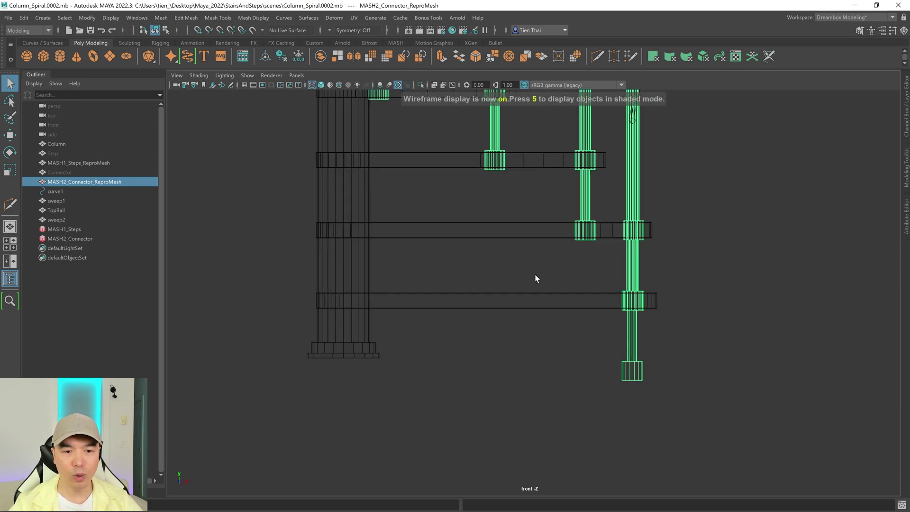
{"action": "key", "text": "5"}
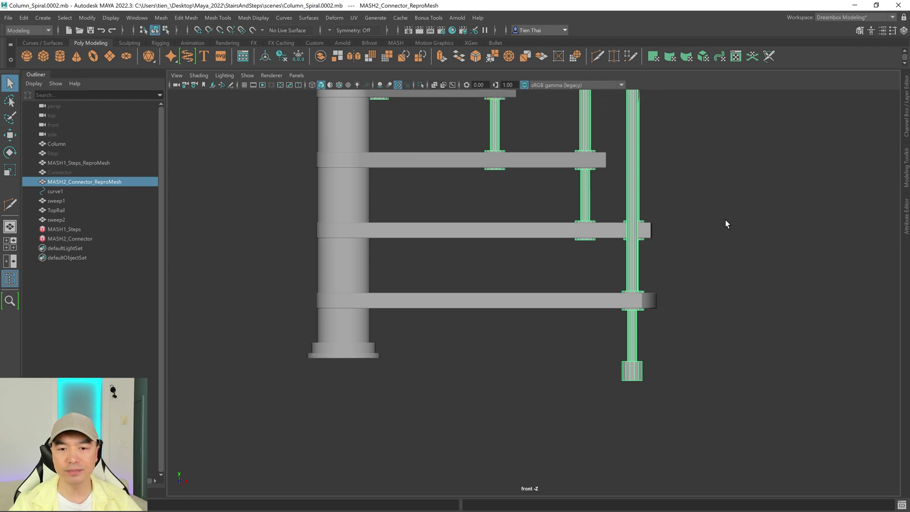
{"action": "left_click", "coordinate": [907, 117]}
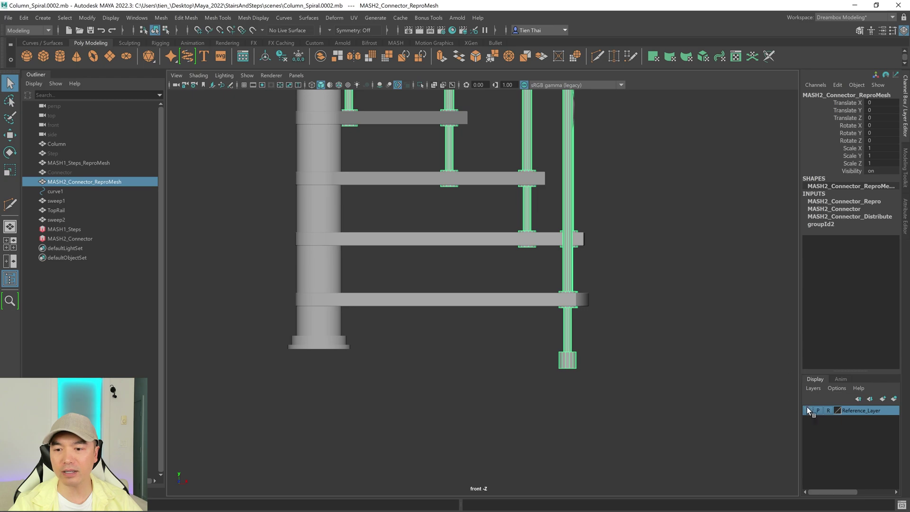
{"action": "left_click", "coordinate": [831, 412]}
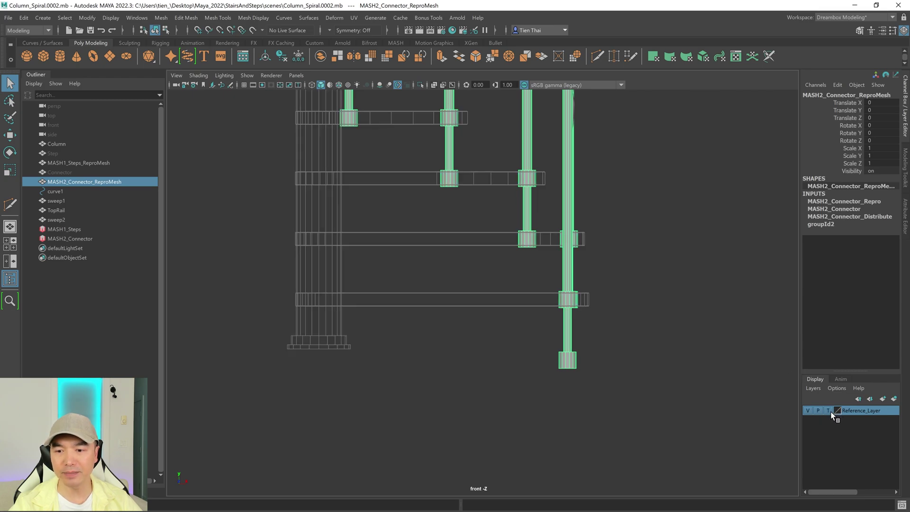
{"action": "left_click", "coordinate": [737, 337]}
{"action": "scroll", "coordinate": [689, 362], "scroll_direction": "up", "scroll_amount": 2}
{"action": "middle_click_drag", "start_coordinate": [688, 362], "coordinate": [703, 323], "text": "alt"}
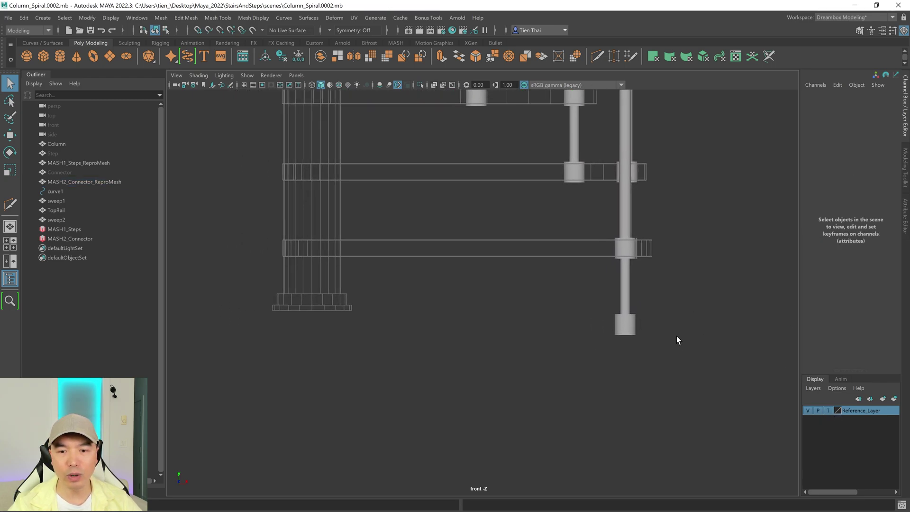
- Put MASH2_Connector_ReproMesh into vertex editing in the front view, with wireframe shown over the shaded display
{"action": "left_click", "coordinate": [621, 312]}
{"action": "scroll", "coordinate": [655, 284], "scroll_direction": "up", "scroll_amount": 3}
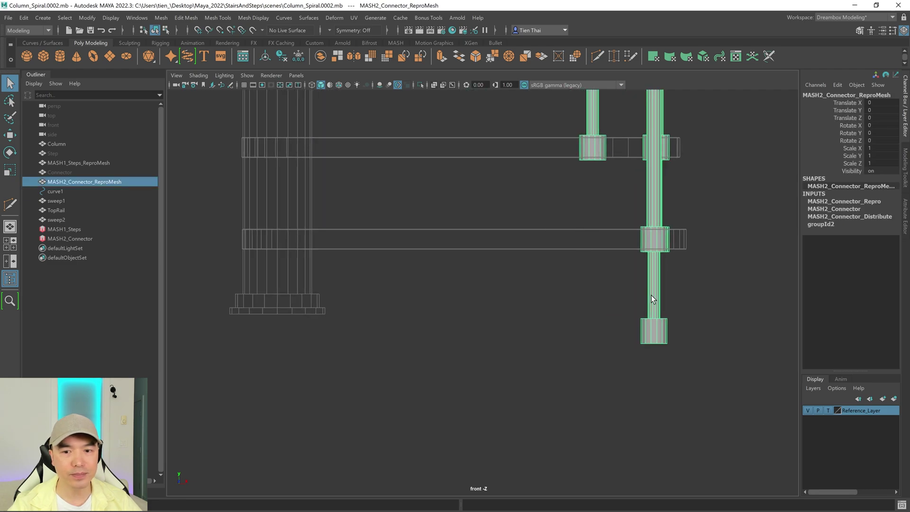
{"action": "middle_click_drag", "start_coordinate": [704, 319], "coordinate": [633, 309], "text": "alt"}
{"action": "key", "text": "4"}
{"action": "right_click_drag", "start_coordinate": [658, 277], "coordinate": [658, 253]}
{"action": "key", "text": "5"}
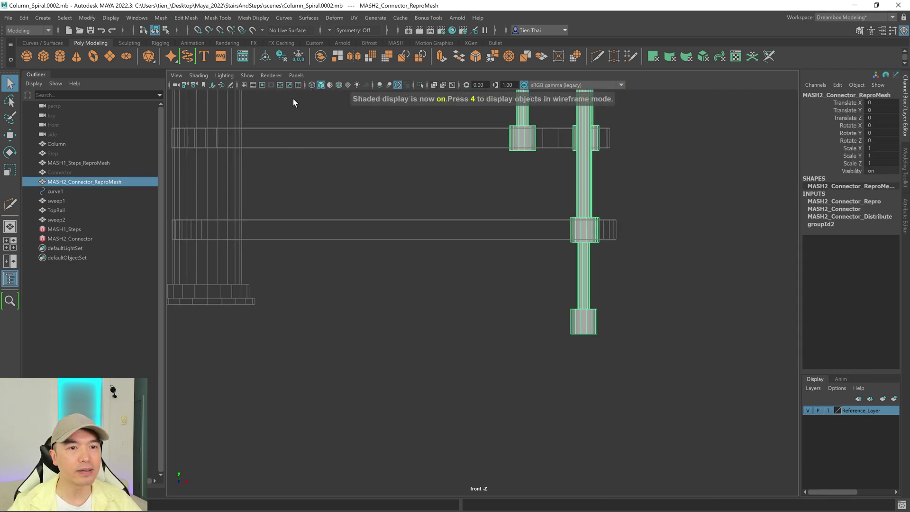
{"action": "middle_click_drag", "start_coordinate": [525, 236], "coordinate": [613, 280], "text": "alt"}
{"action": "scroll", "coordinate": [595, 250], "scroll_direction": "up", "scroll_amount": 2}
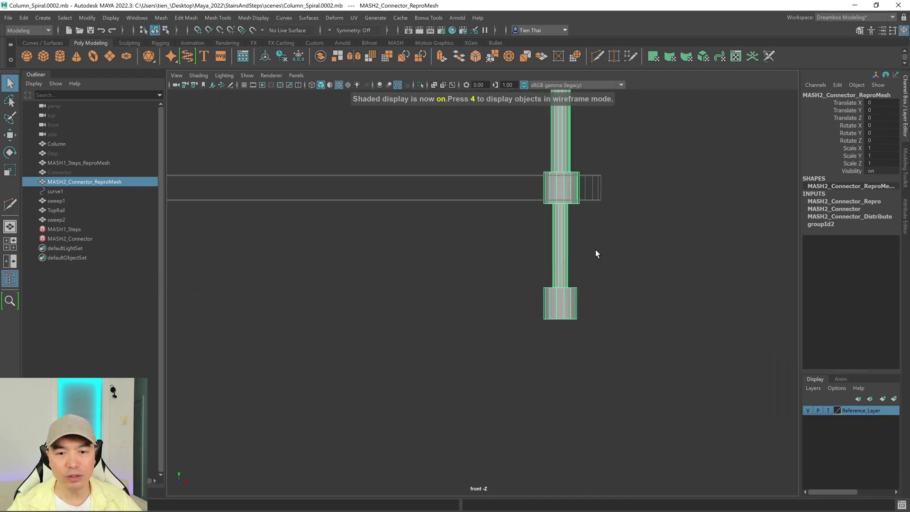
{"action": "right_click_drag", "start_coordinate": [596, 250], "coordinate": [536, 244]}
{"action": "scroll", "coordinate": [607, 297], "scroll_direction": "down", "scroll_amount": 5}
{"action": "middle_click_drag", "start_coordinate": [608, 298], "coordinate": [622, 289], "text": "alt"}
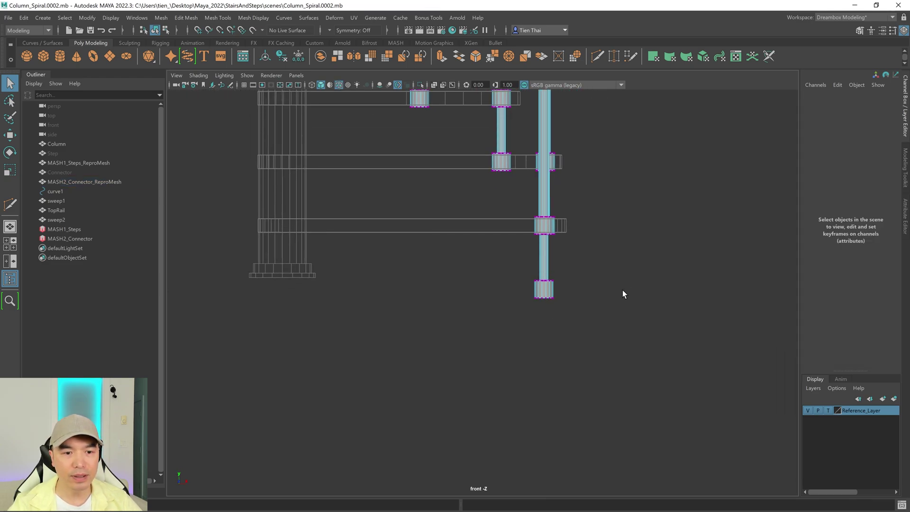
- Move all vertices of the first post's bottom cap up to about the height of the column base
{"action": "scroll", "coordinate": [579, 294], "scroll_direction": "up", "scroll_amount": 1}
{"action": "left_click_drag", "start_coordinate": [552, 281], "coordinate": [566, 285]}
{"action": "key", "text": "w"}
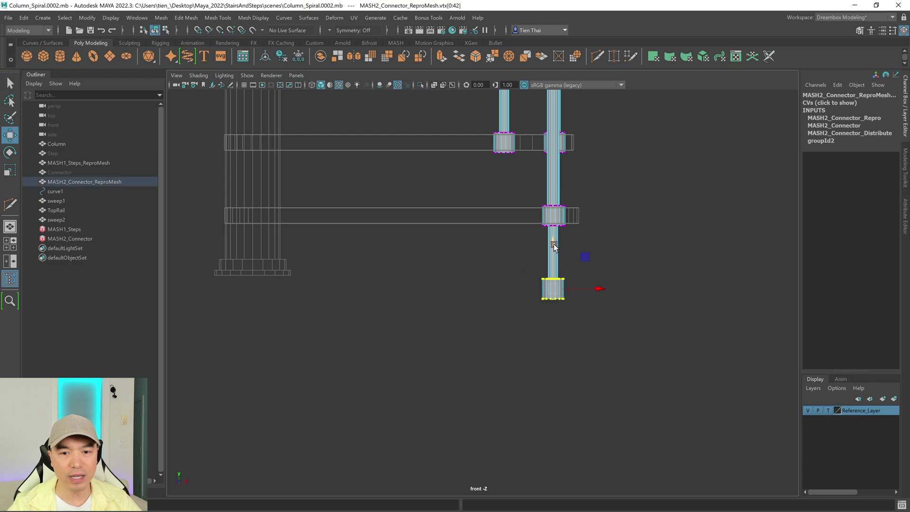
{"action": "left_click_drag", "start_coordinate": [552, 246], "coordinate": [551, 212]}
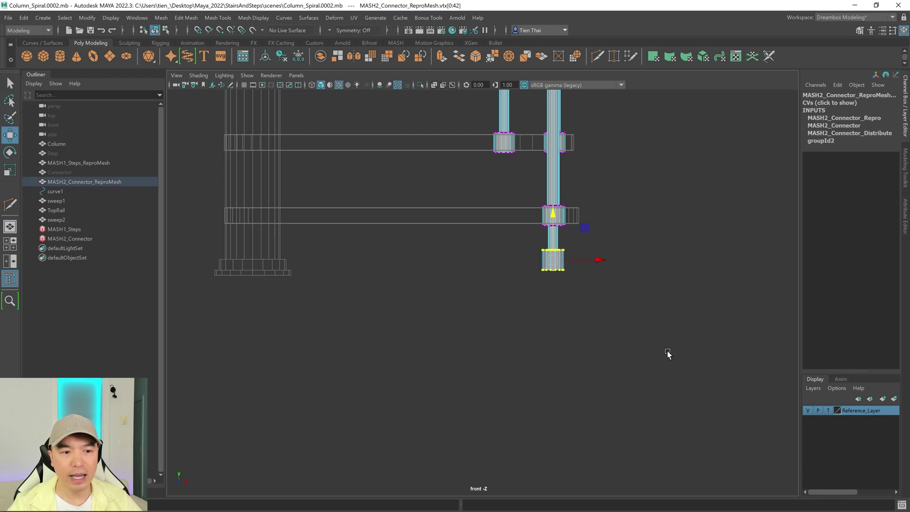
- Return Reference_Layer to normal display and snap the bottom cap's lowest vertices vertically to the underside of the column base
{"action": "scroll", "coordinate": [619, 327], "scroll_direction": "up", "scroll_amount": 2}
{"action": "left_click_drag", "start_coordinate": [523, 278], "coordinate": [616, 301]}
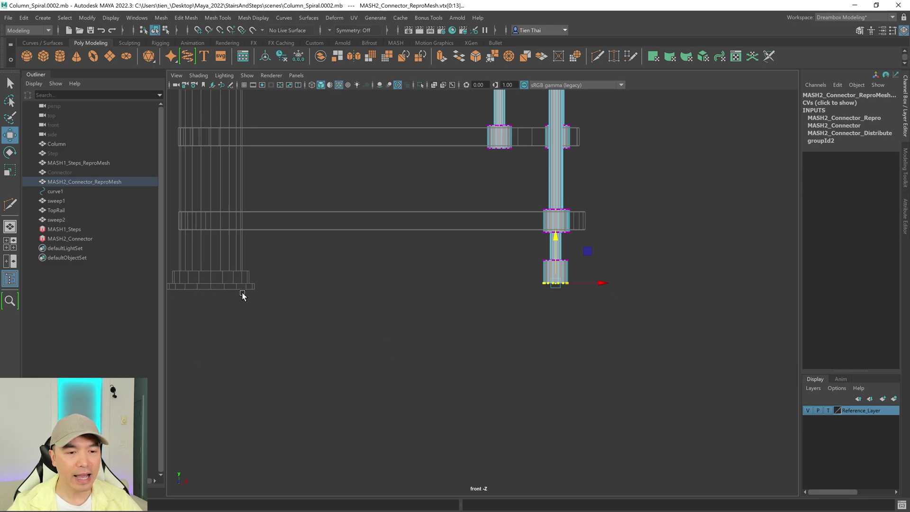
{"action": "middle_click_drag", "start_coordinate": [243, 295], "coordinate": [334, 278], "text": "alt"}
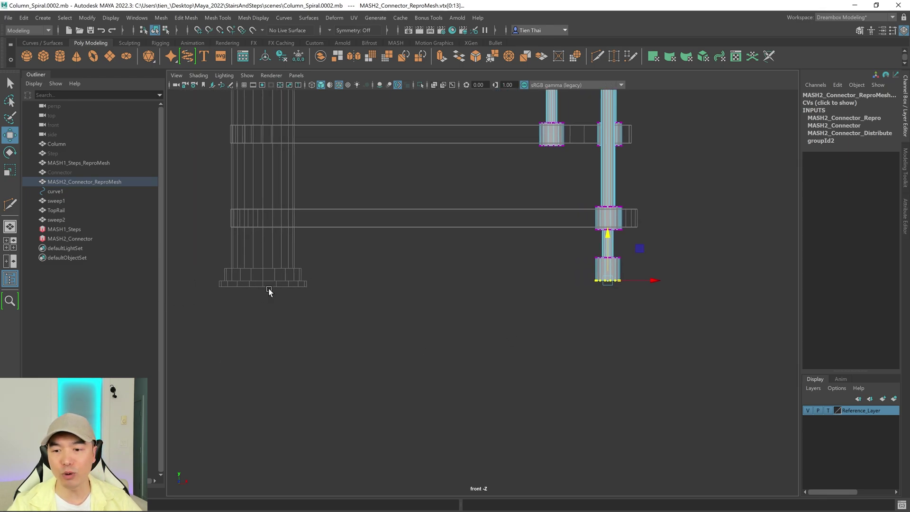
{"action": "left_click", "coordinate": [828, 413]}
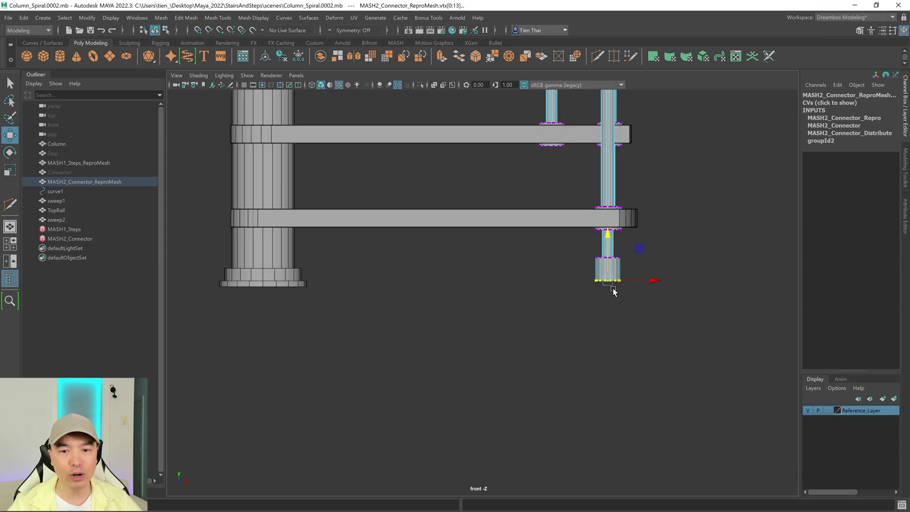
{"action": "key", "text": "v"}
{"action": "left_click_drag", "start_coordinate": [608, 241], "coordinate": [296, 292]}
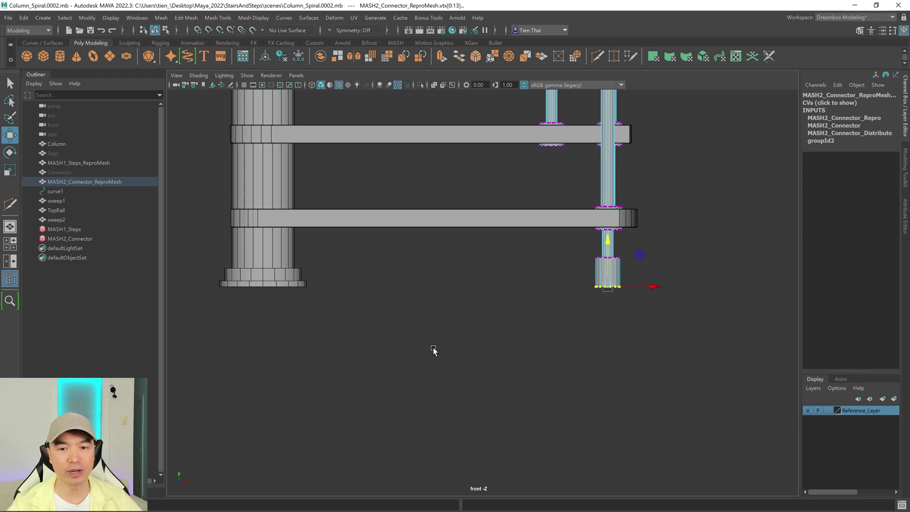
- Move the upper vertices of the first post's bottom cap down to make the cap a thin foot
{"action": "middle_click_drag", "start_coordinate": [607, 326], "coordinate": [511, 326], "text": "alt"}
{"action": "right_click_drag", "start_coordinate": [511, 326], "coordinate": [640, 284], "text": "alt"}
{"action": "left_click_drag", "start_coordinate": [459, 224], "coordinate": [554, 243]}
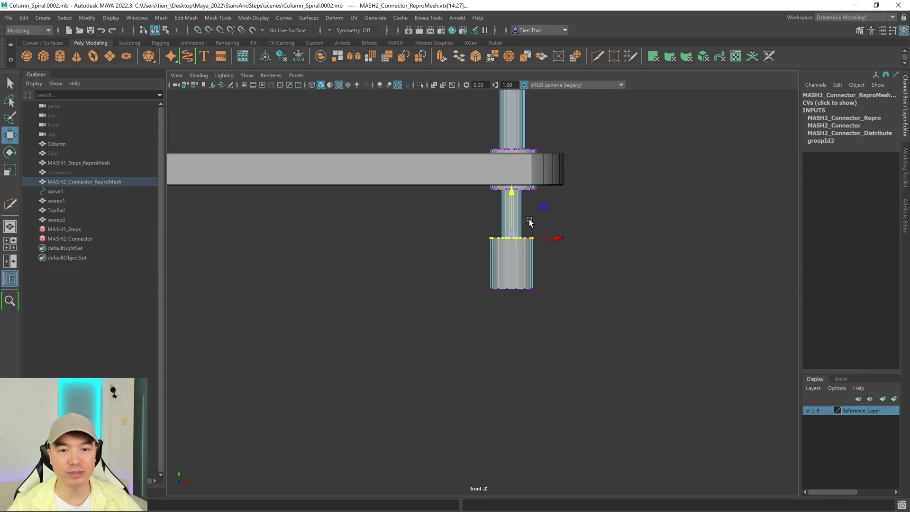
{"action": "left_click_drag", "start_coordinate": [509, 190], "coordinate": [508, 229]}
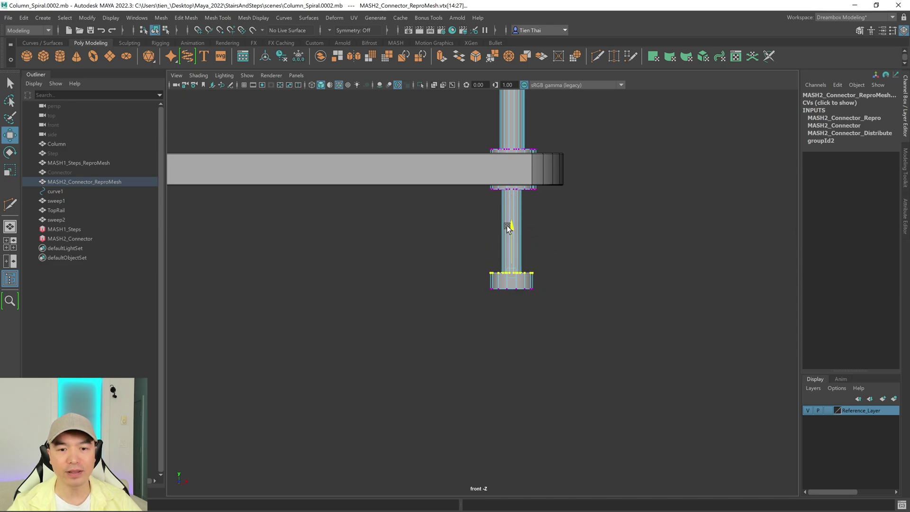
{"action": "scroll", "coordinate": [509, 229], "scroll_direction": "down", "scroll_amount": 5}
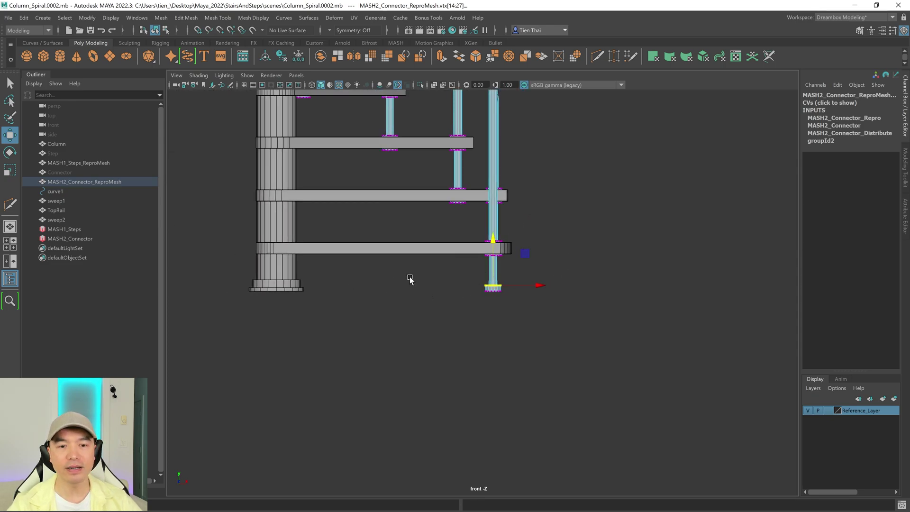
- Return to the perspective view, leave vertex editing of the posts mesh and clear the selection
{"action": "key", "text": "space"}
{"action": "key", "text": "space"}
{"action": "left_click_drag", "start_coordinate": [603, 207], "coordinate": [529, 255], "text": "alt"}
{"action": "key", "text": "q"}
{"action": "key", "text": "F8"}
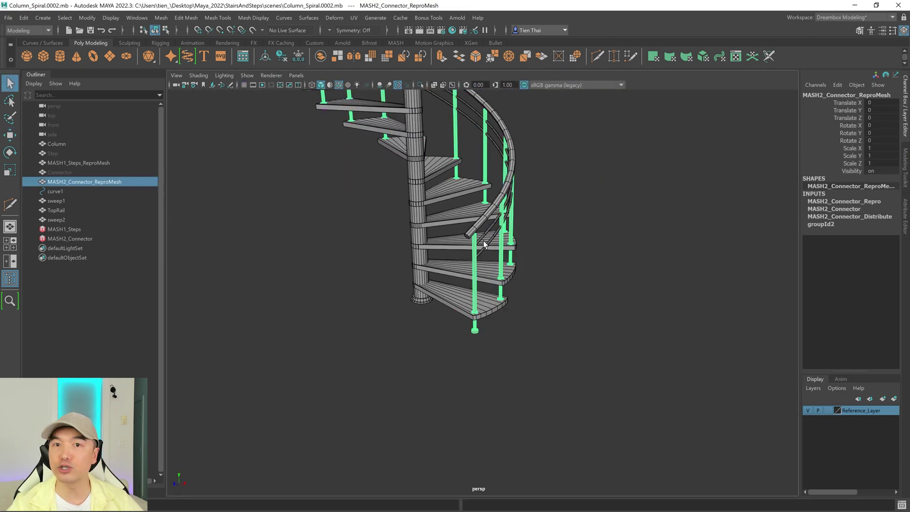
{"action": "right_click_drag", "start_coordinate": [554, 259], "coordinate": [578, 234], "text": "alt"}
{"action": "middle_click_drag", "start_coordinate": [578, 234], "coordinate": [579, 263], "text": "alt"}
{"action": "left_click", "coordinate": [595, 233]}
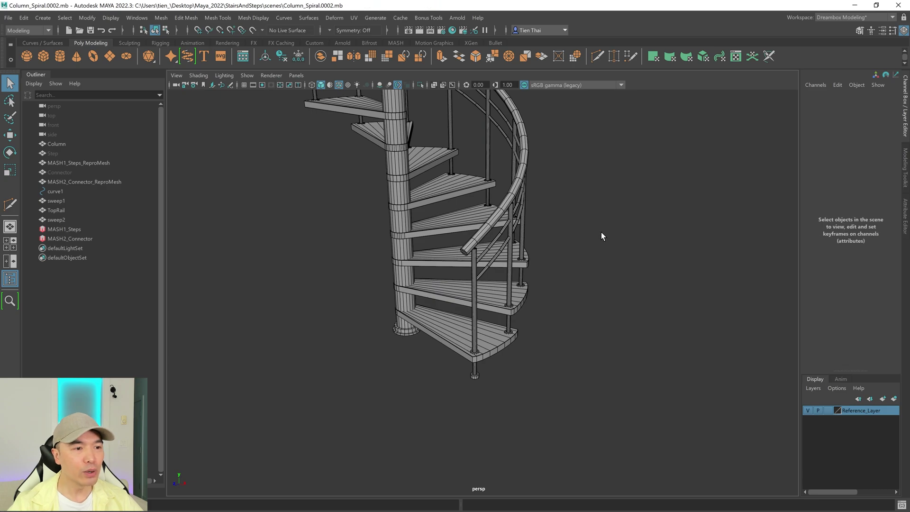
- Select the railing's guide curve curve1
{"action": "left_click", "coordinate": [55, 192]}
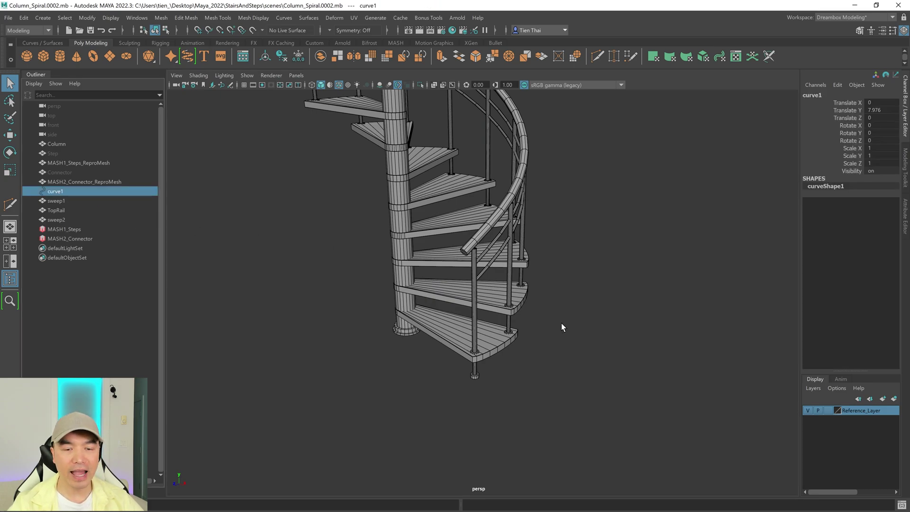
{"action": "scroll", "coordinate": [559, 321], "scroll_direction": "up", "scroll_amount": 3}
{"action": "left_click_drag", "start_coordinate": [556, 318], "coordinate": [545, 310], "text": "alt"}
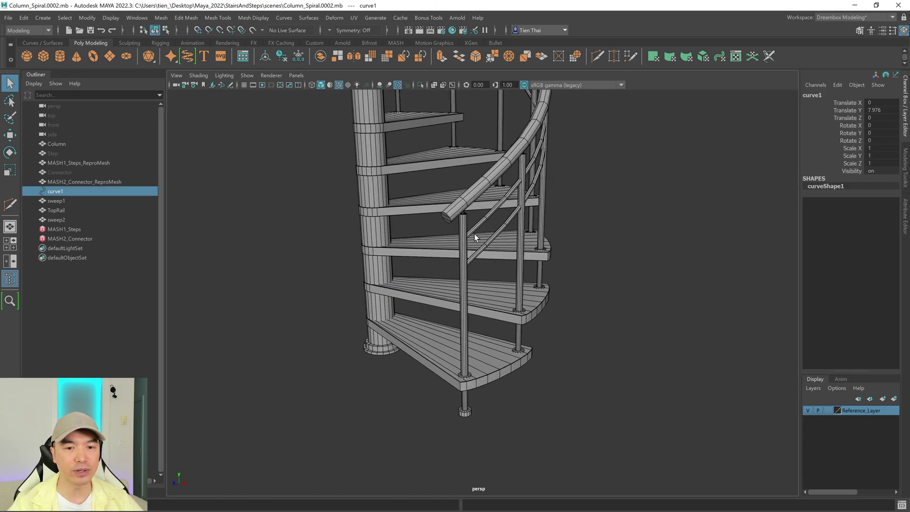
- Delete the construction history of the two lower rails, sweep1 and sweep2
{"action": "left_click", "coordinate": [478, 251]}
{"action": "left_click", "coordinate": [477, 232], "text": "shift"}
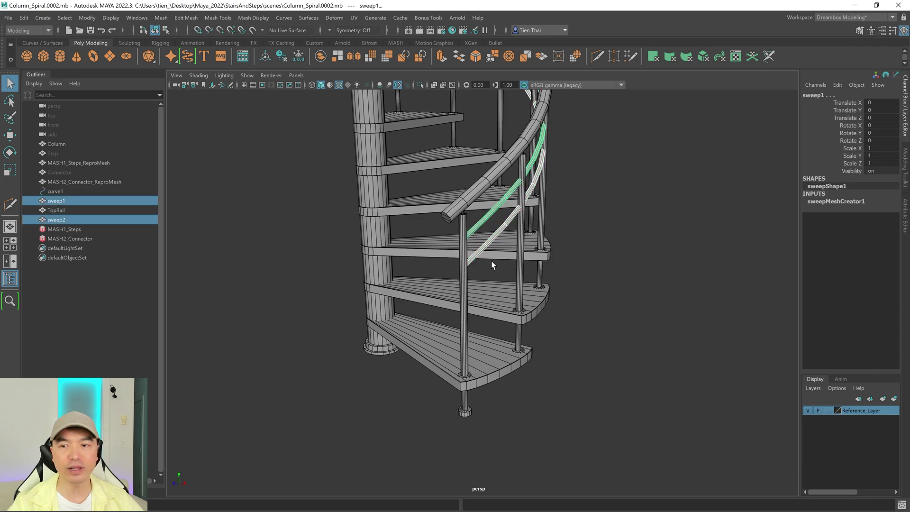
{"action": "left_click", "coordinate": [281, 56]}
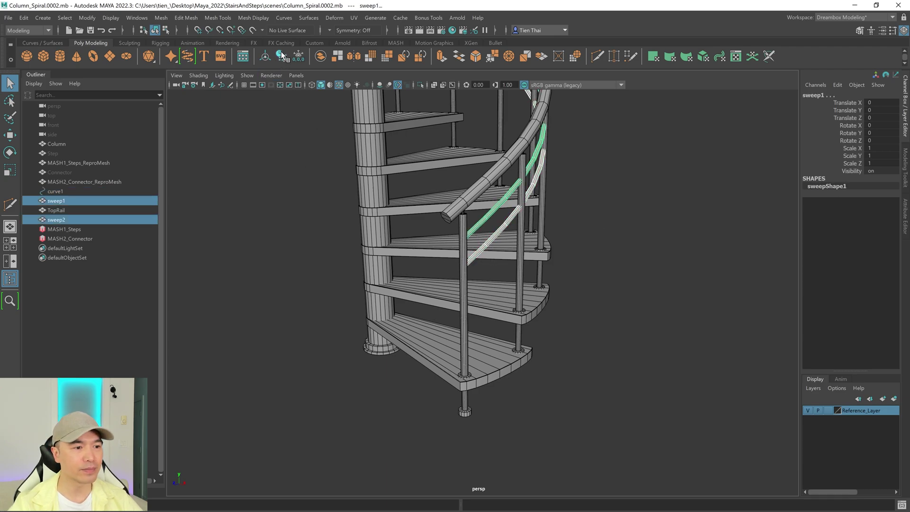
- Select curve1 and show the staircase in the top view as wireframe with the grid hidden
{"action": "left_click", "coordinate": [54, 191]}
{"action": "key", "text": "f"}
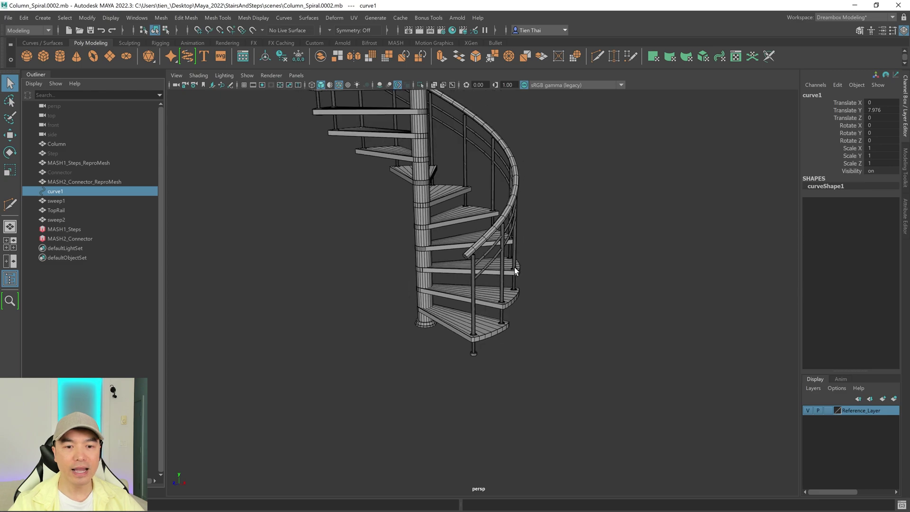
{"action": "left_click_drag", "start_coordinate": [506, 269], "coordinate": [502, 263], "text": "alt"}
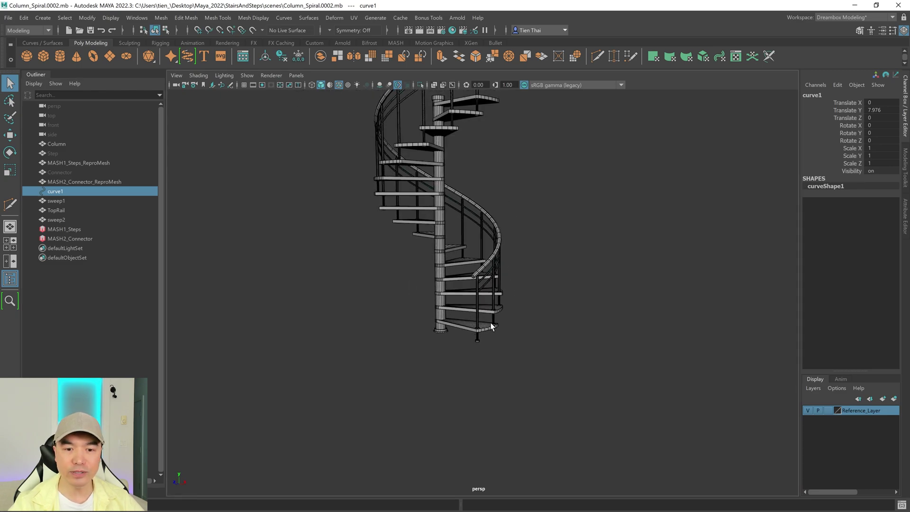
{"action": "scroll", "coordinate": [547, 292], "scroll_direction": "up", "scroll_amount": 3}
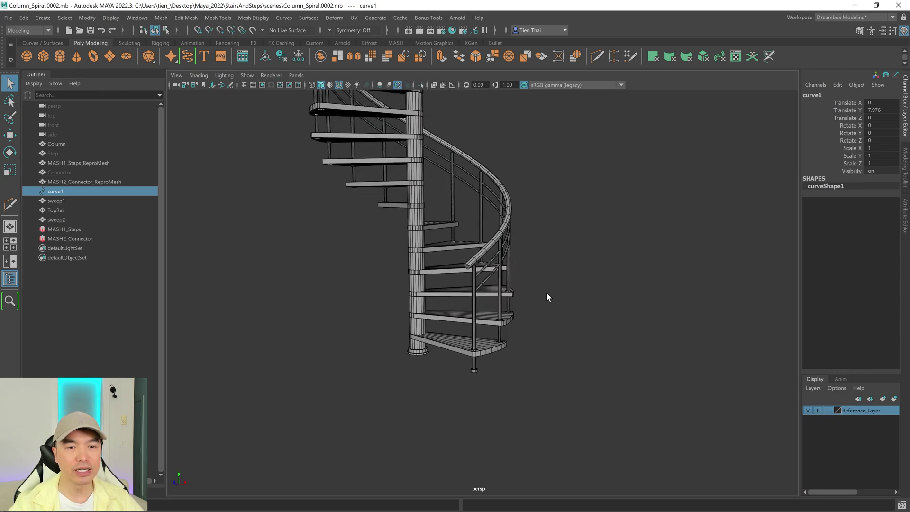
{"action": "scroll", "coordinate": [547, 292], "scroll_direction": "down", "scroll_amount": 3}
{"action": "middle_click_drag", "start_coordinate": [536, 276], "coordinate": [565, 349], "text": "alt"}
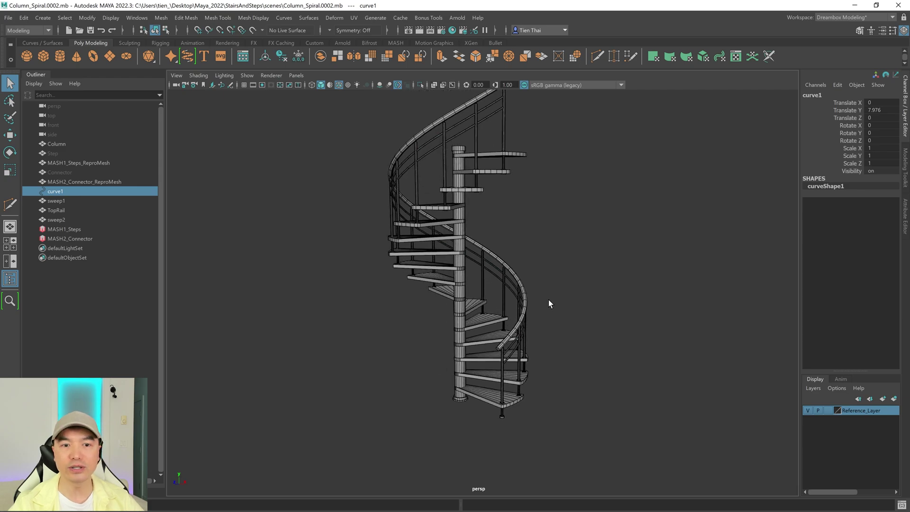
{"action": "key", "text": "space"}
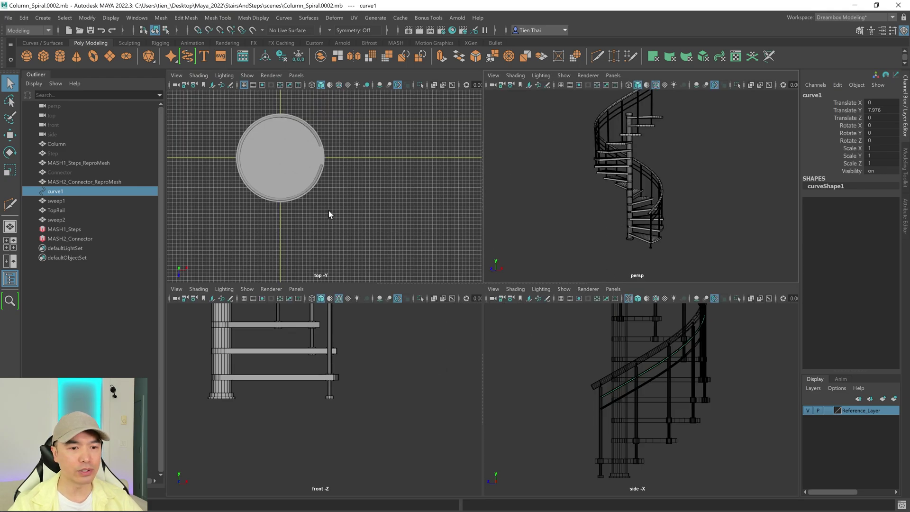
{"action": "key", "text": "space"}
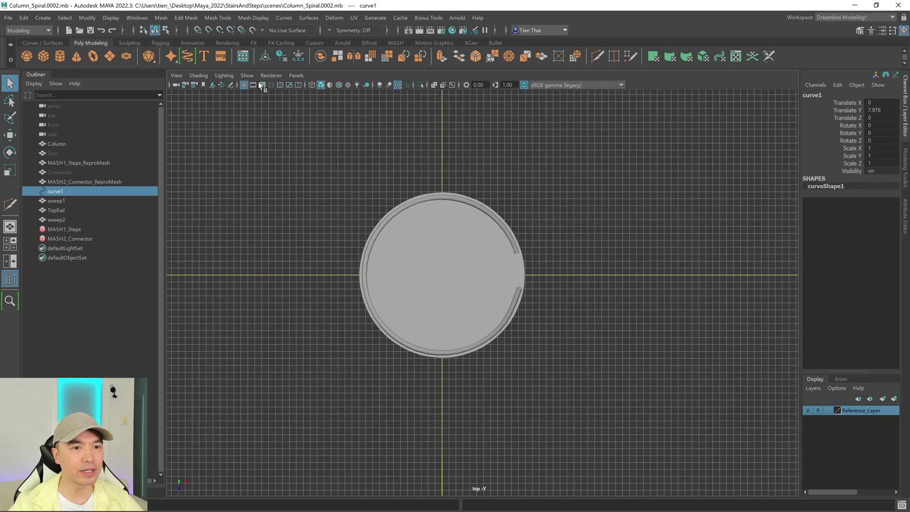
{"action": "left_click", "coordinate": [243, 86]}
{"action": "scroll", "coordinate": [450, 228], "scroll_direction": "up", "scroll_amount": 2}
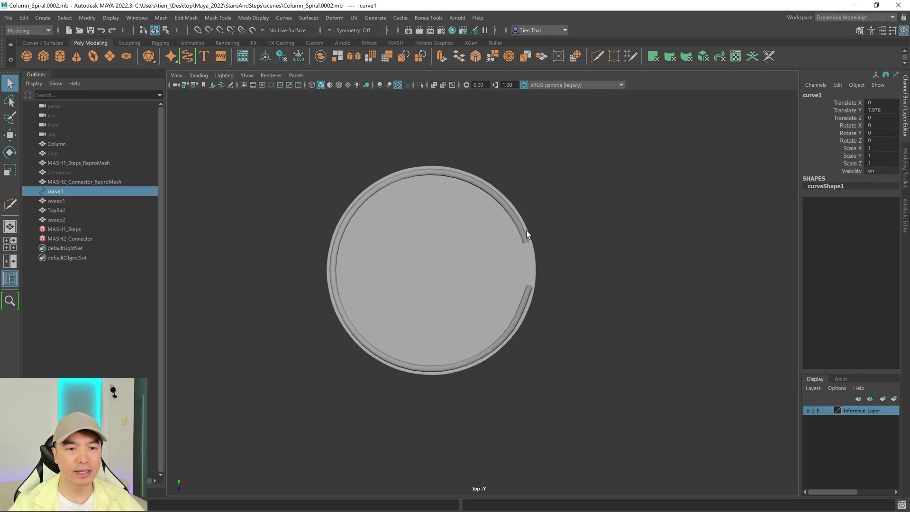
{"action": "key", "text": "r"}
{"action": "key", "text": "q"}
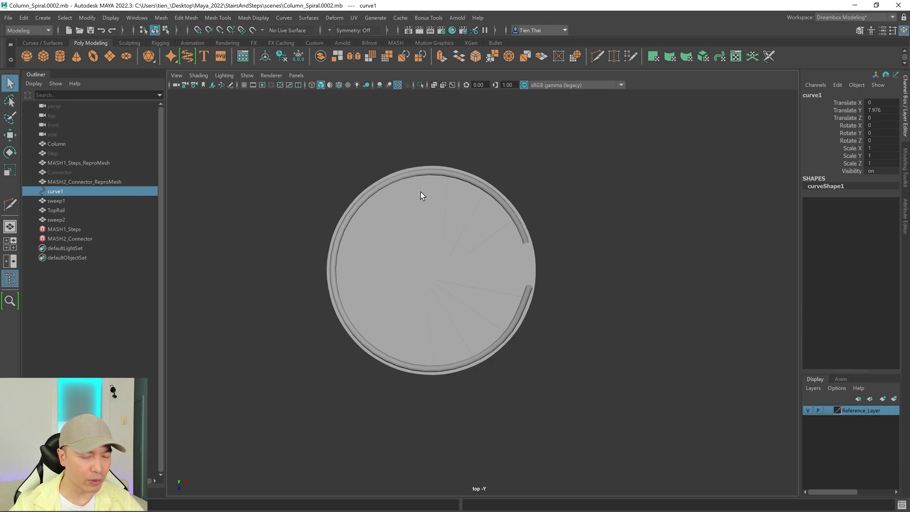
{"action": "key", "text": "4"}
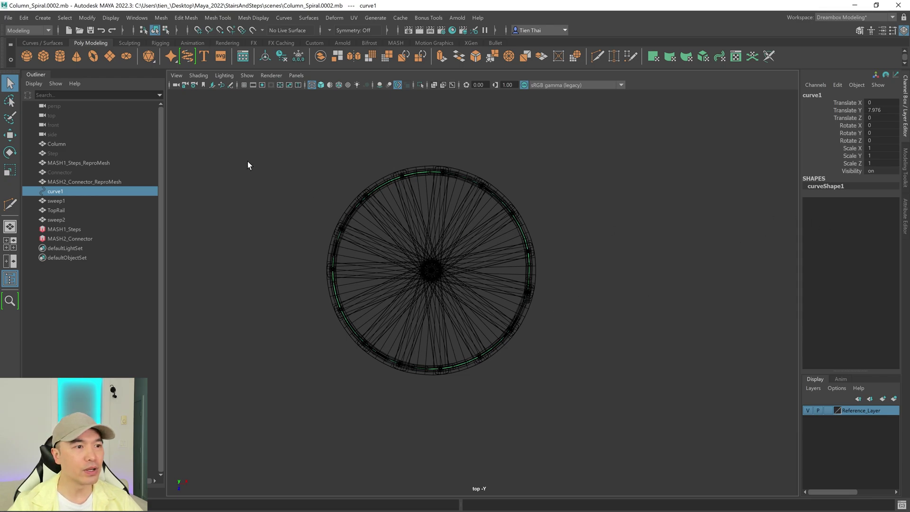
- Create an offset curve from curve1 and hide the original curve
{"action": "left_click", "coordinate": [42, 43]}
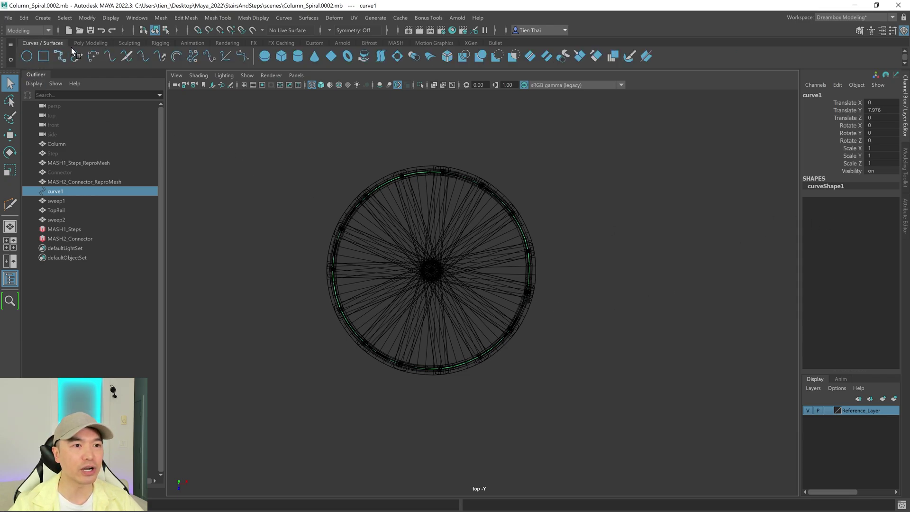
{"action": "left_click", "coordinate": [176, 57]}
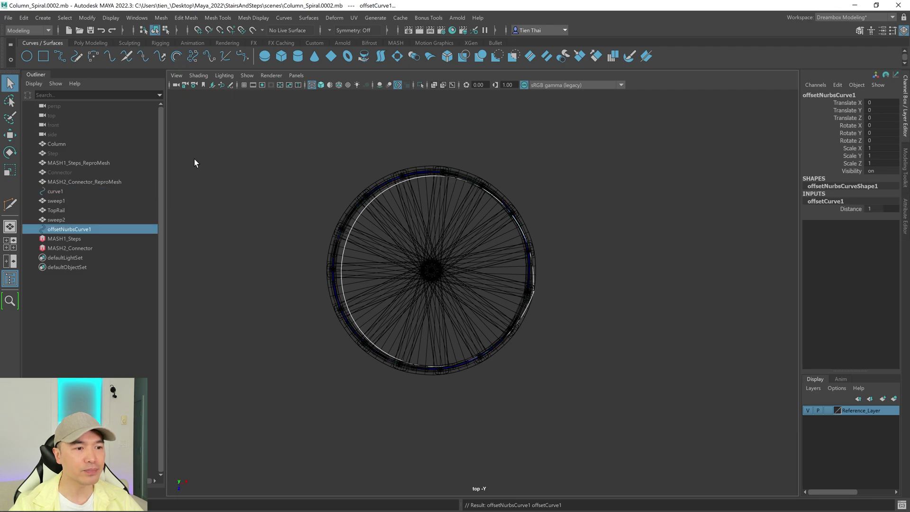
{"action": "left_click", "coordinate": [76, 191]}
{"action": "key", "text": "h"}
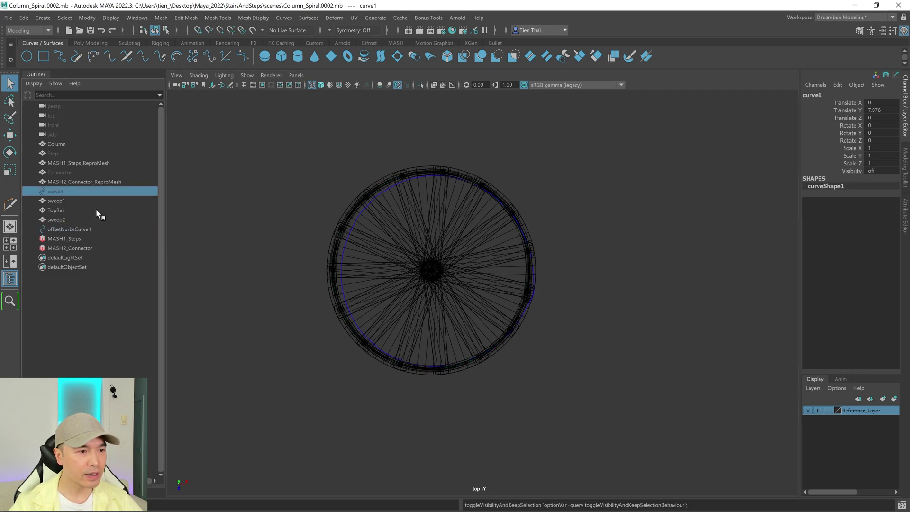
- Set the offset curve's distance to about 4.3 and enable Use Given Normal with the normal at 0, 1, 0
{"action": "left_click", "coordinate": [71, 230]}
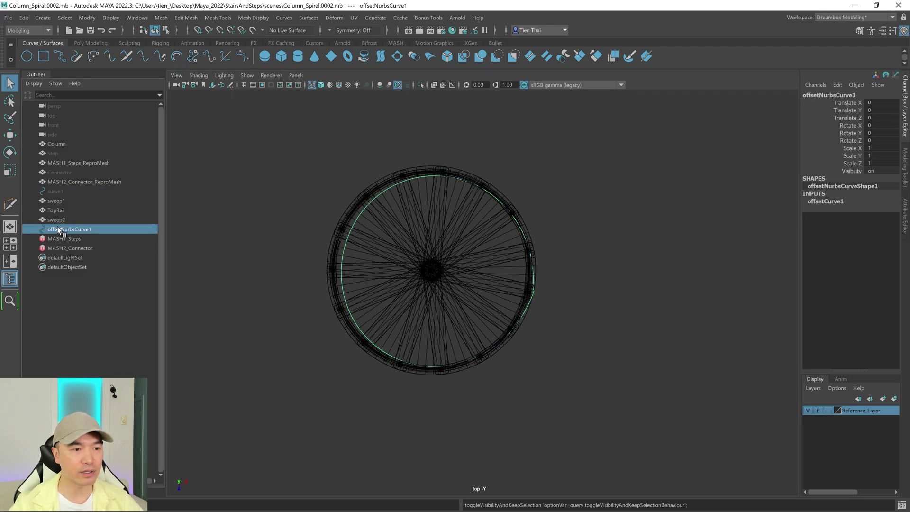
{"action": "left_click", "coordinate": [905, 217]}
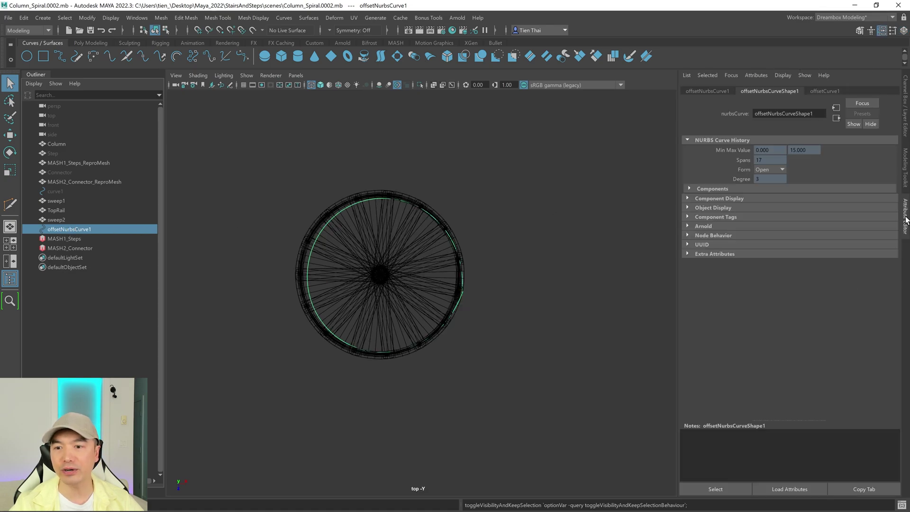
{"action": "left_click", "coordinate": [822, 91]}
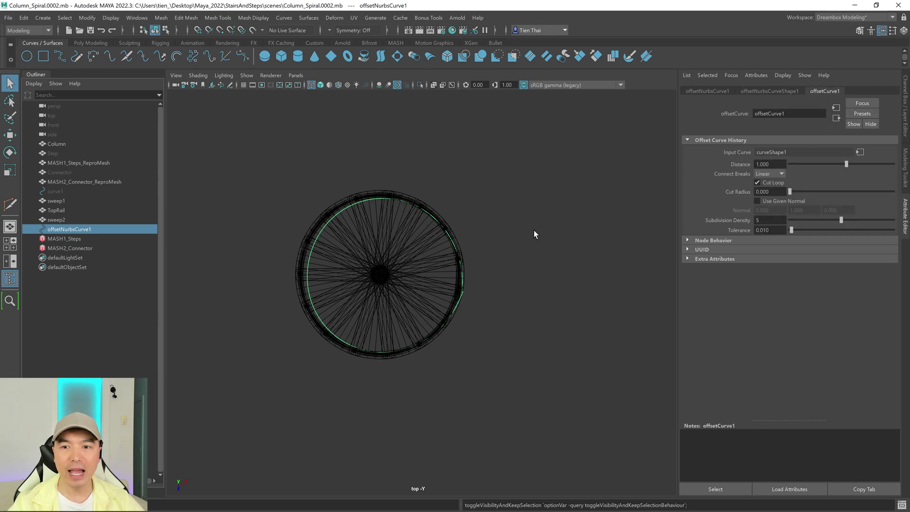
{"action": "left_click_drag", "start_coordinate": [841, 164], "coordinate": [863, 173]}
{"action": "middle_click_drag", "start_coordinate": [562, 242], "coordinate": [553, 220], "text": "alt"}
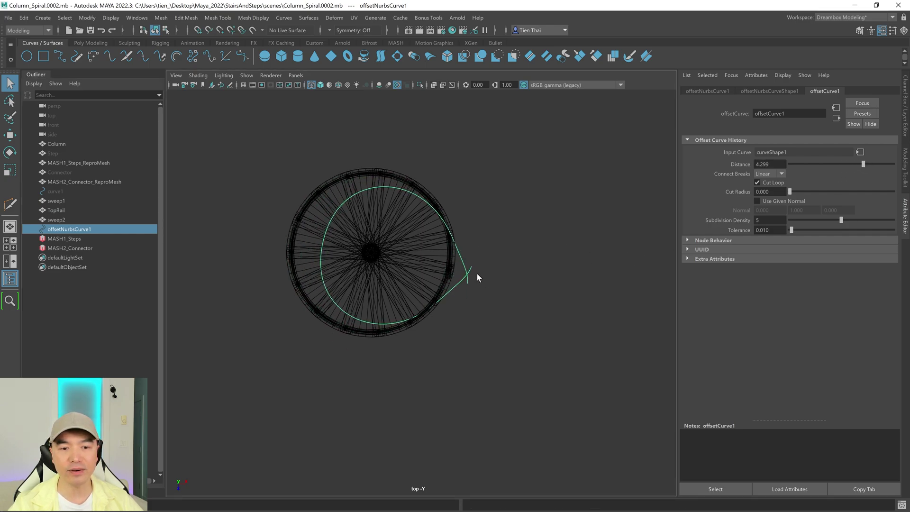
{"action": "left_click", "coordinate": [758, 200]}
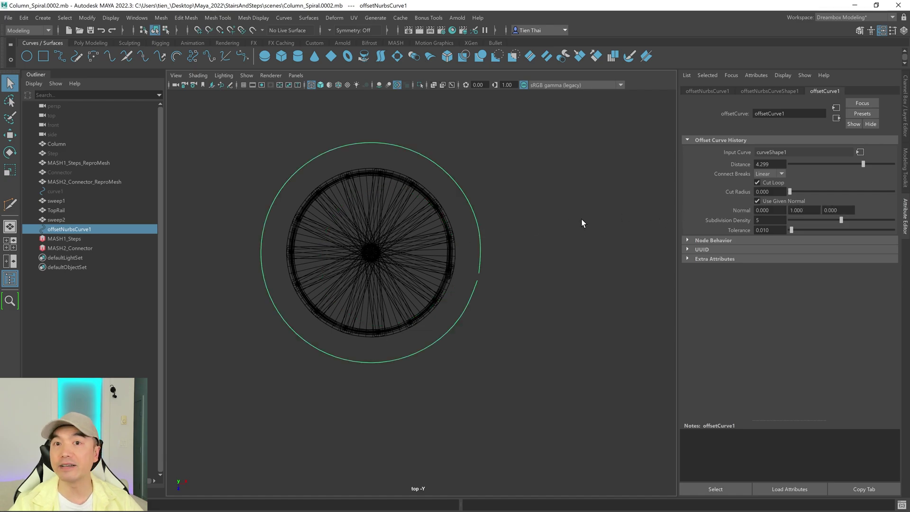
- Reduce the offset distance to 0.713 so the curve follows the outer edge of the steps
{"action": "middle_click_drag", "start_coordinate": [427, 215], "coordinate": [457, 250], "text": "alt"}
{"action": "right_click_drag", "start_coordinate": [391, 271], "coordinate": [499, 274], "text": "alt"}
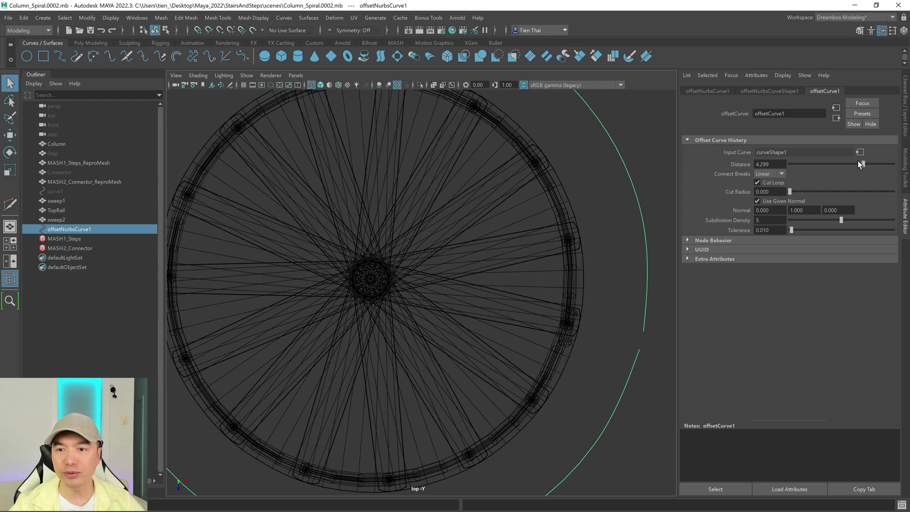
{"action": "left_click_drag", "start_coordinate": [863, 164], "coordinate": [845, 164]}
{"action": "middle_click_drag", "start_coordinate": [471, 158], "coordinate": [521, 290], "text": "alt"}
{"action": "right_click_drag", "start_coordinate": [448, 228], "coordinate": [516, 229], "text": "alt"}
{"action": "middle_click_drag", "start_coordinate": [509, 193], "coordinate": [496, 244], "text": "alt"}
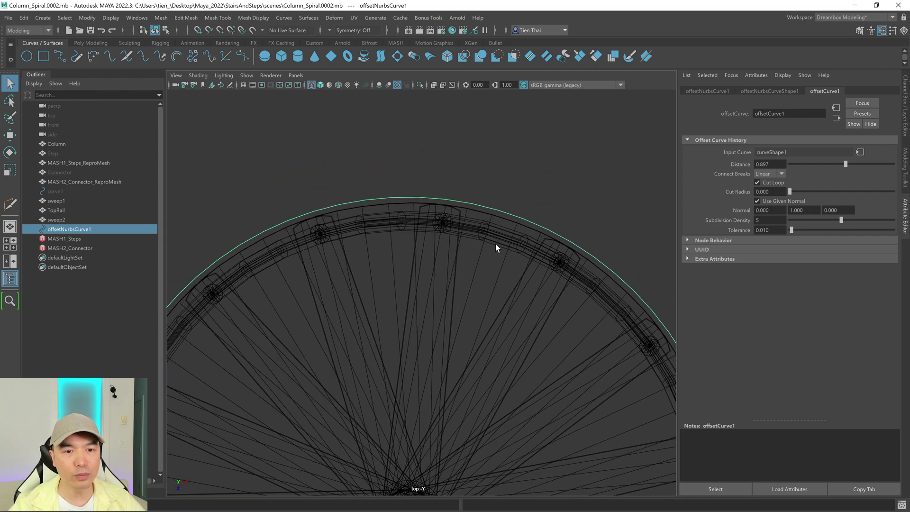
{"action": "right_click_drag", "start_coordinate": [497, 244], "coordinate": [559, 242], "text": "alt"}
{"action": "middle_click_drag", "start_coordinate": [441, 224], "coordinate": [397, 270], "text": "alt"}
{"action": "right_click_drag", "start_coordinate": [476, 268], "coordinate": [548, 267], "text": "alt"}
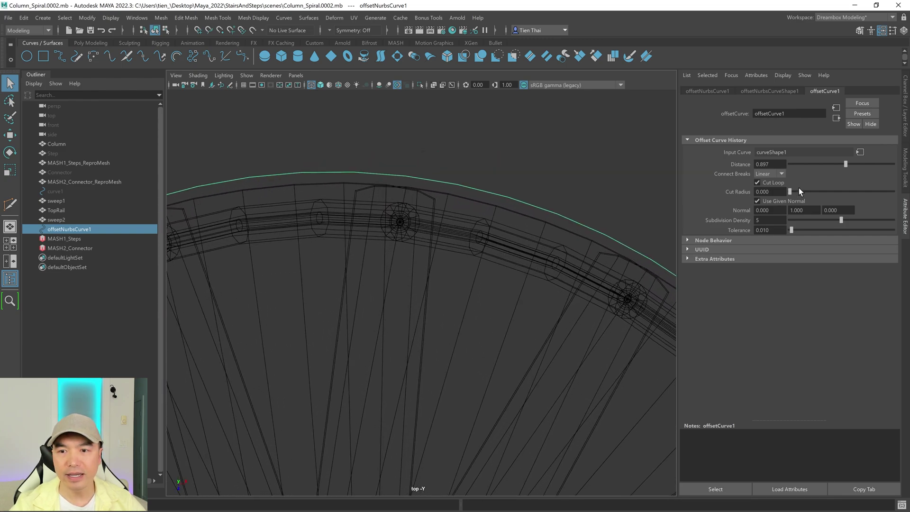
{"action": "left_click_drag", "start_coordinate": [846, 164], "coordinate": [846, 165]}
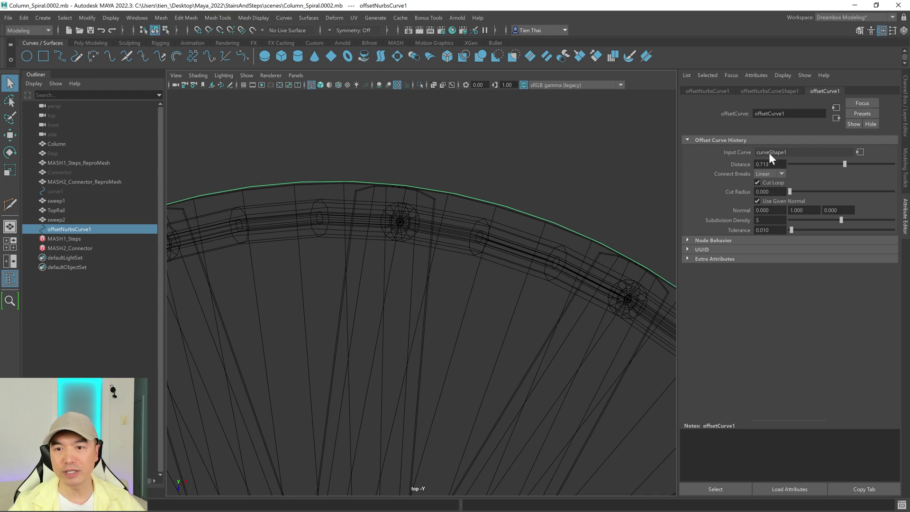
{"action": "scroll", "coordinate": [478, 269], "scroll_direction": "down", "scroll_amount": 10}
{"action": "middle_click_drag", "start_coordinate": [482, 319], "coordinate": [481, 128], "text": "alt"}
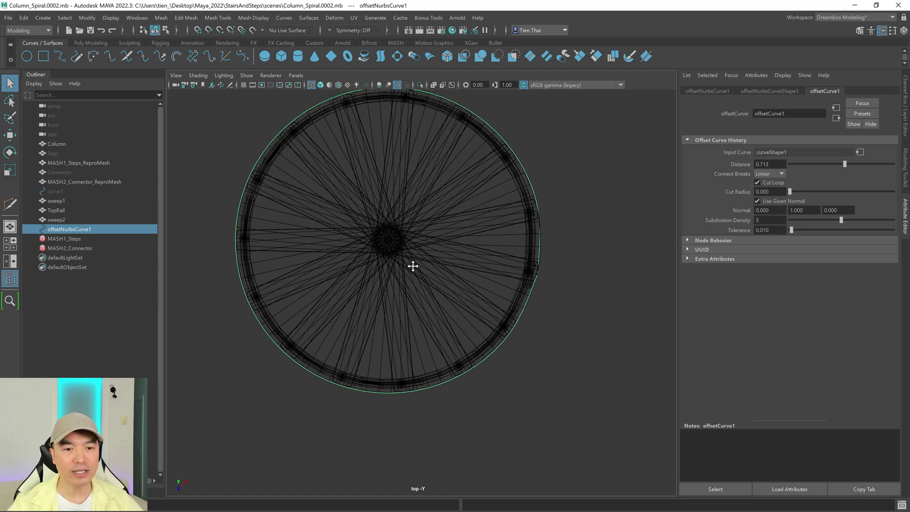
- In the perspective view, move the offset curve straight down until its lower end sits just above the first step
{"action": "key", "text": "space"}
{"action": "key", "text": "space"}
{"action": "left_click_drag", "start_coordinate": [541, 218], "coordinate": [518, 218], "text": "alt"}
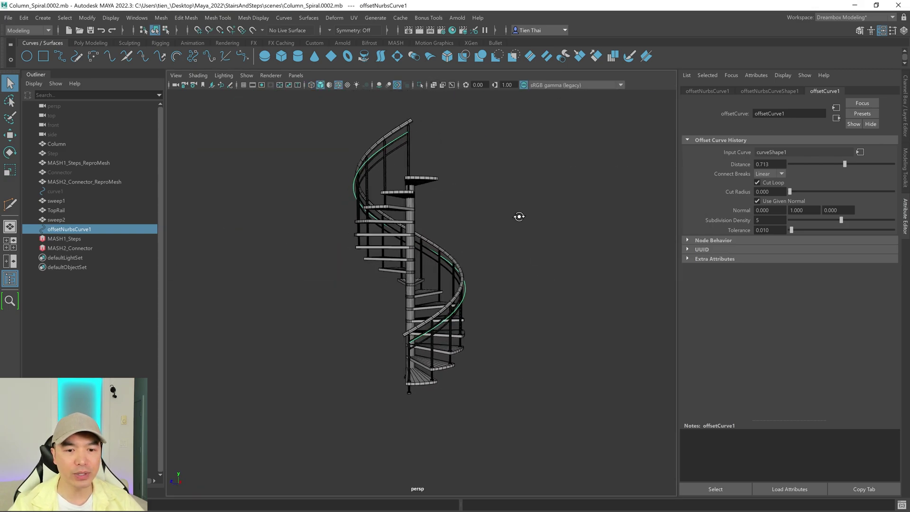
{"action": "right_click_drag", "start_coordinate": [518, 217], "coordinate": [540, 298], "text": "alt"}
{"action": "middle_click_drag", "start_coordinate": [540, 299], "coordinate": [531, 261], "text": "alt"}
{"action": "right_click_drag", "start_coordinate": [531, 270], "coordinate": [505, 275], "text": "alt"}
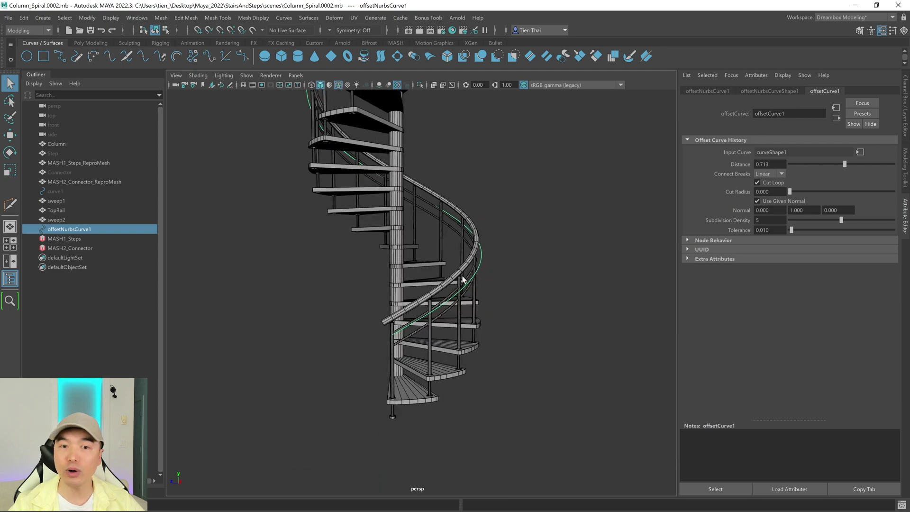
{"action": "key", "text": "w"}
{"action": "left_click_drag", "start_coordinate": [396, 337], "coordinate": [399, 380]}
{"action": "key", "text": "f"}
{"action": "scroll", "coordinate": [434, 373], "scroll_direction": "down", "scroll_amount": 4}
{"action": "middle_click_drag", "start_coordinate": [464, 367], "coordinate": [456, 298], "text": "alt"}
{"action": "right_click_drag", "start_coordinate": [456, 298], "coordinate": [550, 308], "text": "alt"}
{"action": "scroll", "coordinate": [551, 309], "scroll_direction": "up", "scroll_amount": 6}
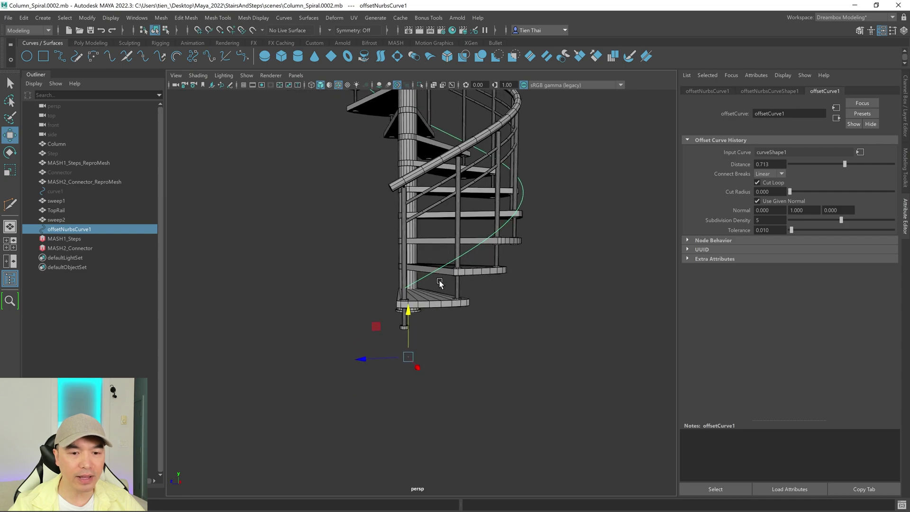
{"action": "left_click_drag", "start_coordinate": [373, 315], "coordinate": [375, 308], "text": "alt"}
{"action": "left_click_drag", "start_coordinate": [397, 376], "coordinate": [396, 378]}
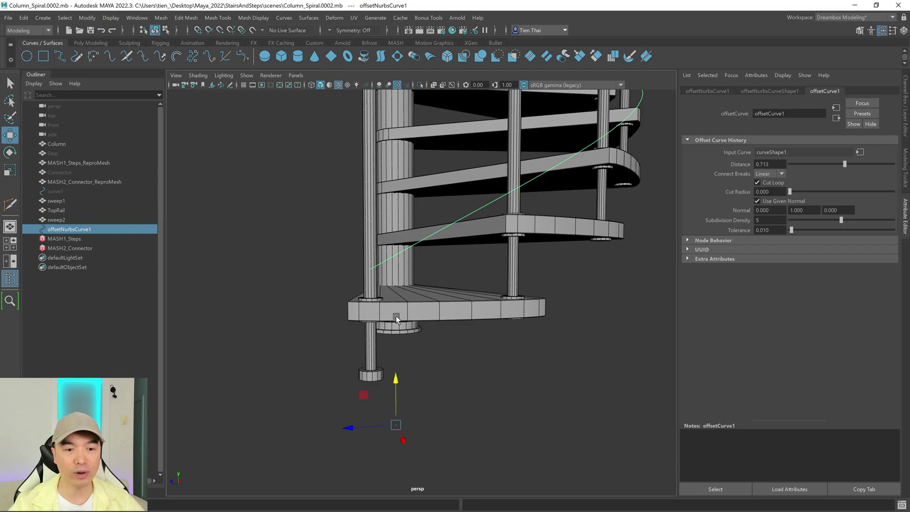
{"action": "left_click_drag", "start_coordinate": [376, 315], "coordinate": [383, 288], "text": "alt"}
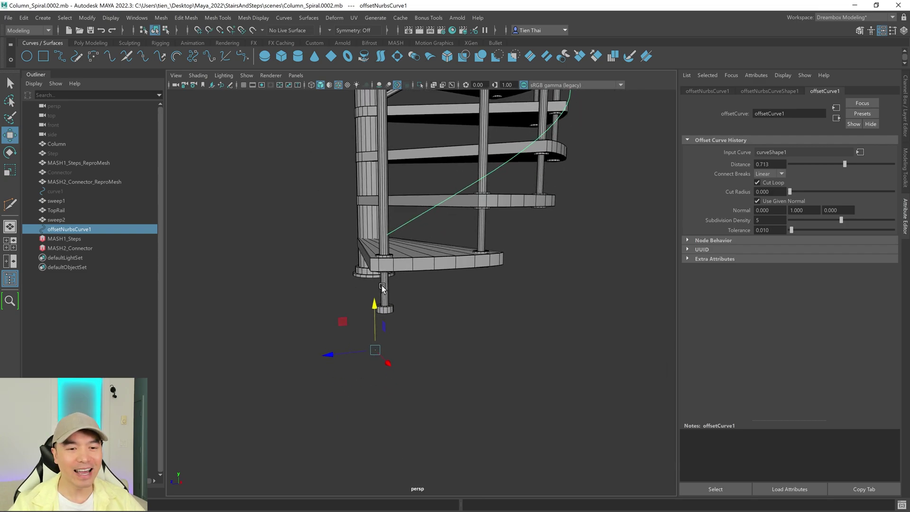
- Duplicate the offset curve and move the copy straight down until its lower end sits just below the first step
{"action": "key", "text": "ctrl+d"}
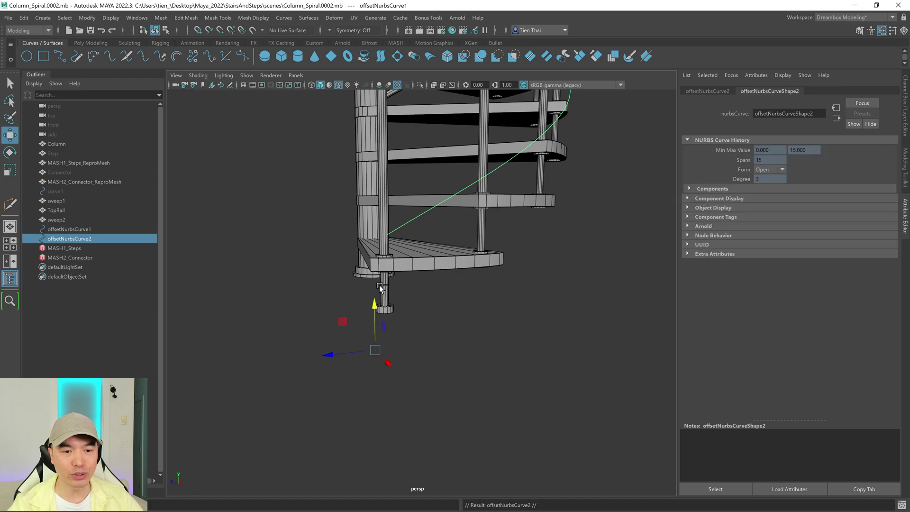
{"action": "left_click_drag", "start_coordinate": [375, 307], "coordinate": [377, 337]}
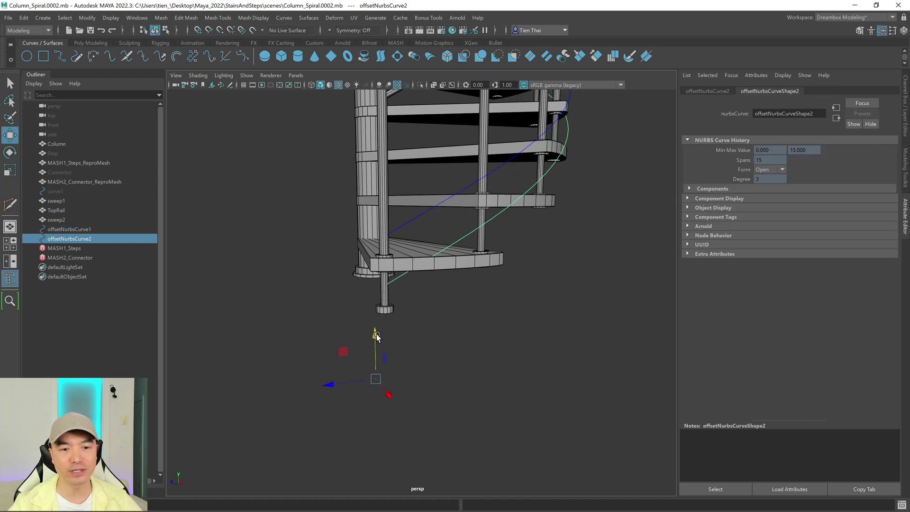
{"action": "left_click_drag", "start_coordinate": [534, 274], "coordinate": [476, 288], "text": "alt"}
{"action": "left_click_drag", "start_coordinate": [419, 290], "coordinate": [455, 285], "text": "alt"}
{"action": "middle_click_drag", "start_coordinate": [455, 285], "coordinate": [421, 283], "text": "alt"}
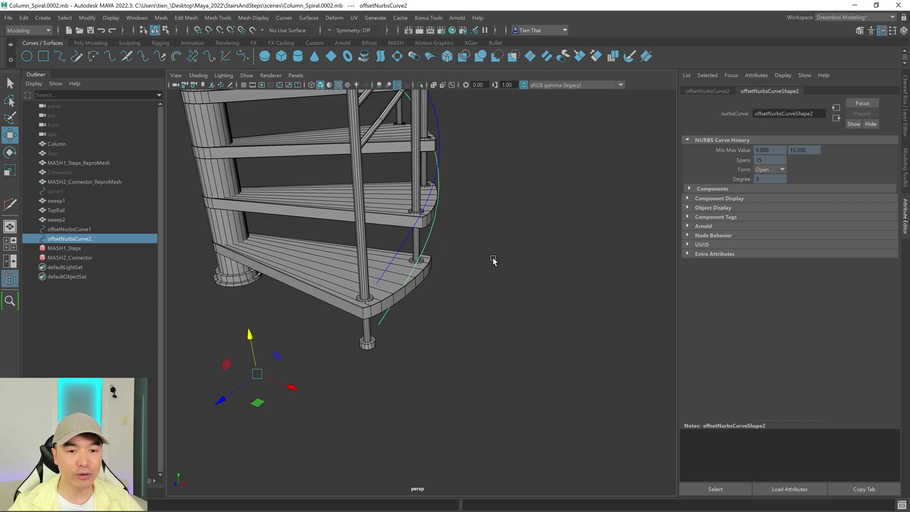
{"action": "left_click_drag", "start_coordinate": [493, 259], "coordinate": [473, 254], "text": "alt"}
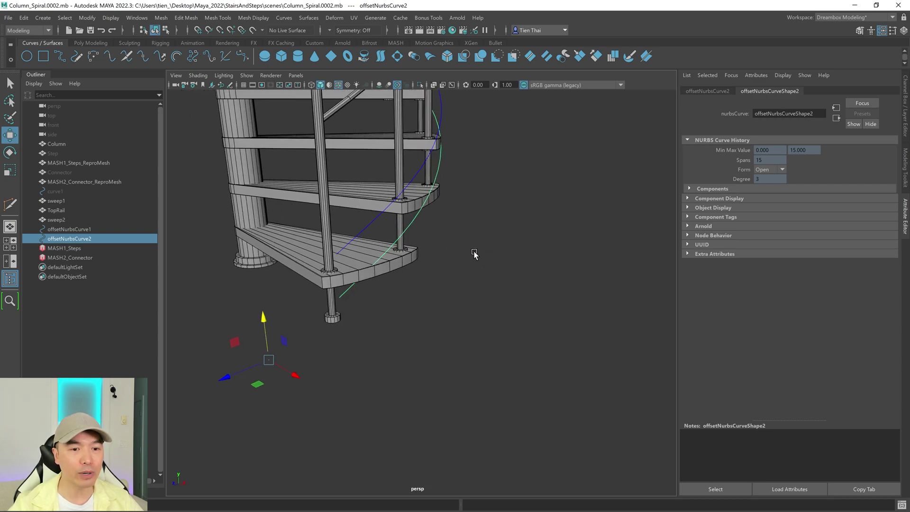
- Loft a surface between the two offset curves to form a band along the outer ends of the steps
{"action": "left_click", "coordinate": [378, 227]}
{"action": "left_click", "coordinate": [410, 226], "text": "shift"}
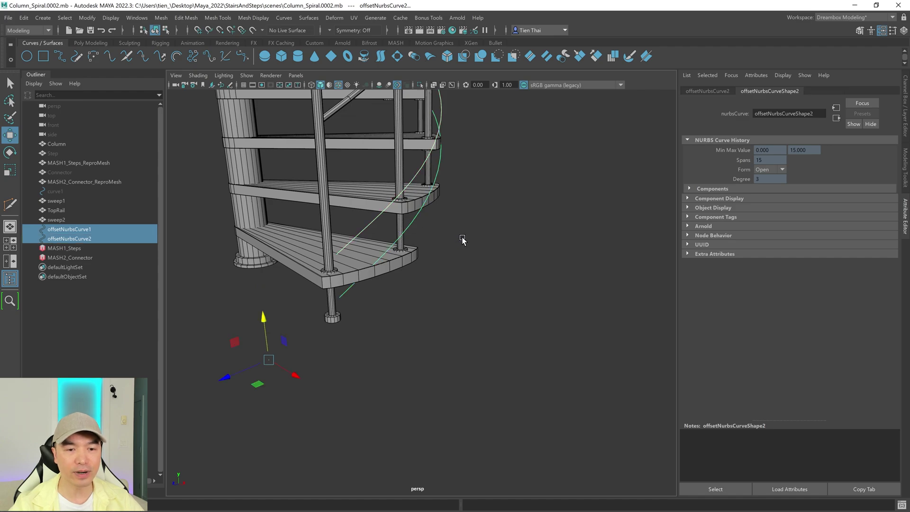
{"action": "left_click_drag", "start_coordinate": [464, 239], "coordinate": [496, 239], "text": "alt"}
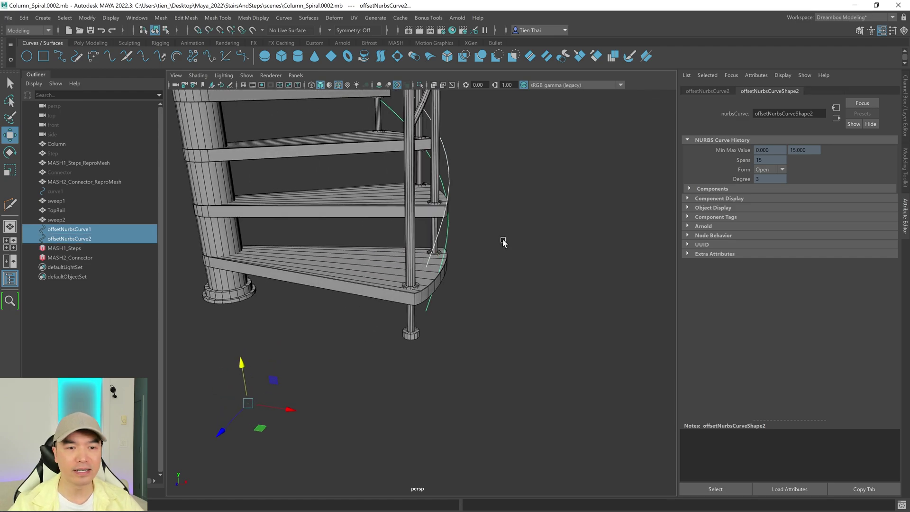
{"action": "left_click", "coordinate": [382, 58]}
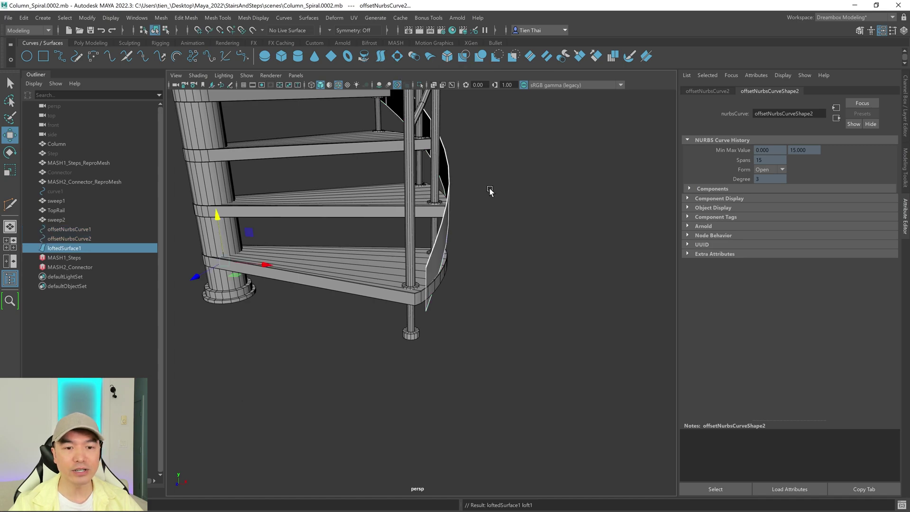
{"action": "left_click_drag", "start_coordinate": [382, 255], "coordinate": [436, 268], "text": "alt"}
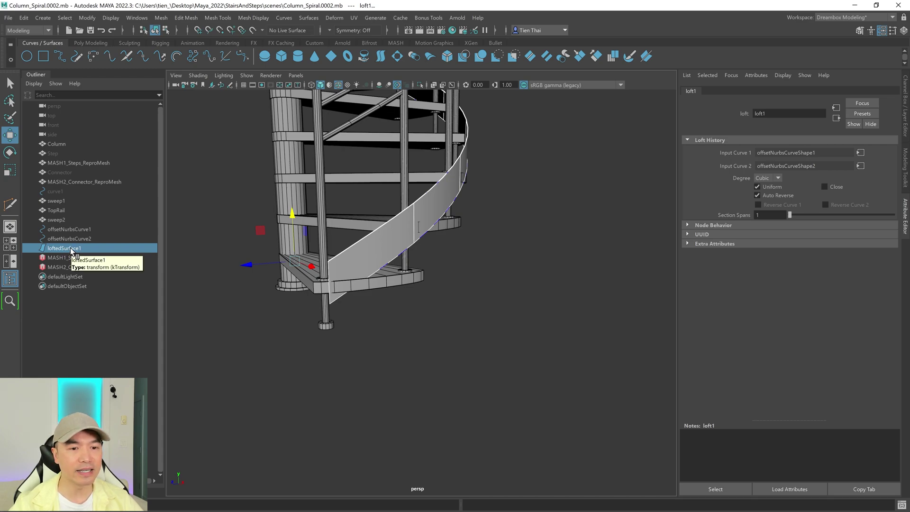
- Lower the upper offset curve slightly and adjust the height of the lower one so the lofted band covers the step ends
{"action": "left_click", "coordinate": [72, 231]}
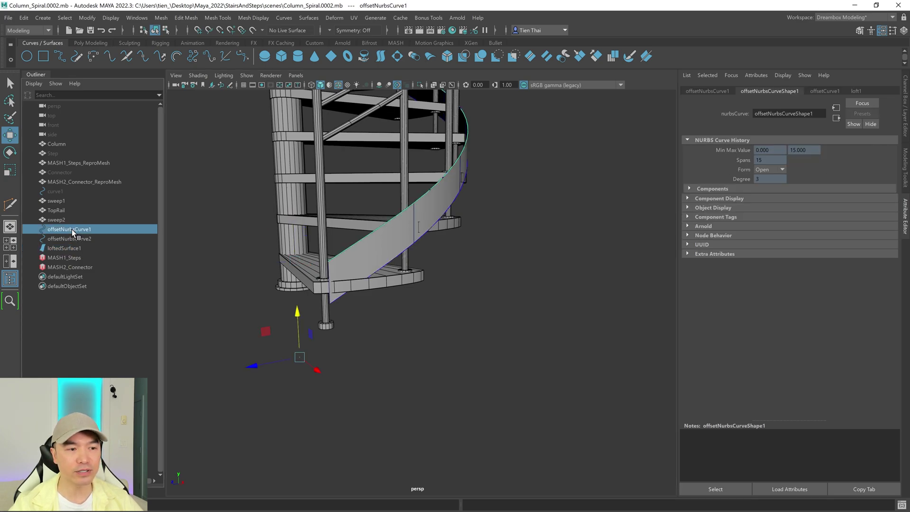
{"action": "left_click_drag", "start_coordinate": [297, 312], "coordinate": [298, 320]}
{"action": "scroll", "coordinate": [526, 308], "scroll_direction": "down", "scroll_amount": 3}
{"action": "left_click_drag", "start_coordinate": [525, 308], "coordinate": [291, 296], "text": "alt"}
{"action": "left_click", "coordinate": [102, 239]}
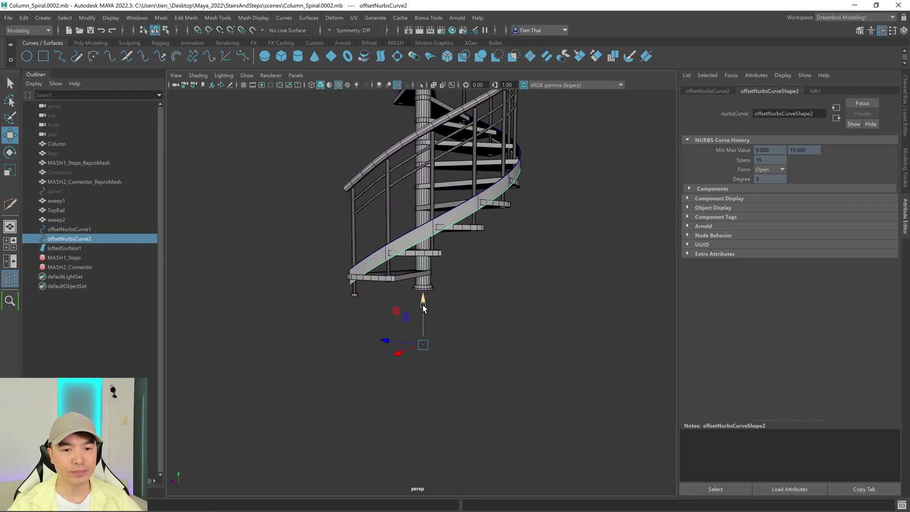
{"action": "left_click_drag", "start_coordinate": [422, 301], "coordinate": [454, 267]}
{"action": "left_click", "coordinate": [98, 230]}
{"action": "scroll", "coordinate": [439, 266], "scroll_direction": "up", "scroll_amount": 3}
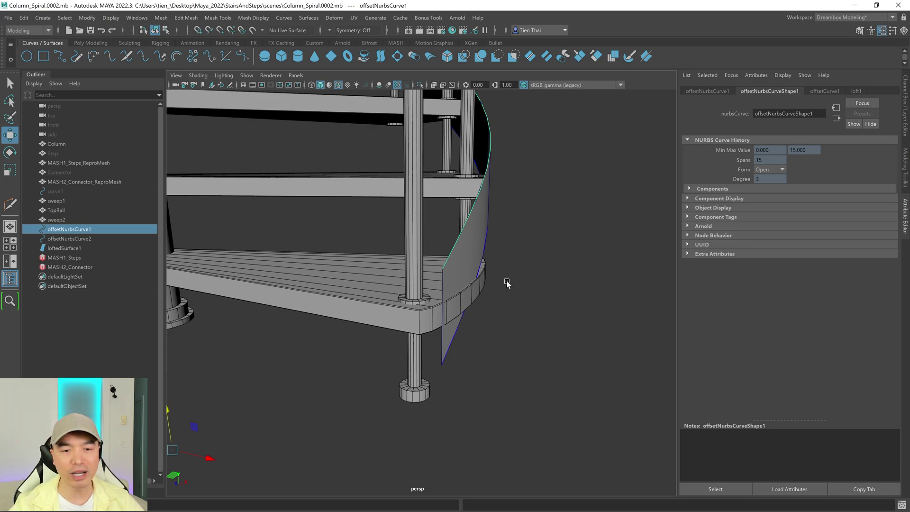
{"action": "left_click_drag", "start_coordinate": [506, 283], "coordinate": [263, 283], "text": "alt"}
- Inspect the lofted surface's control points along the outer edge of the stairs
{"action": "left_click", "coordinate": [66, 248]}
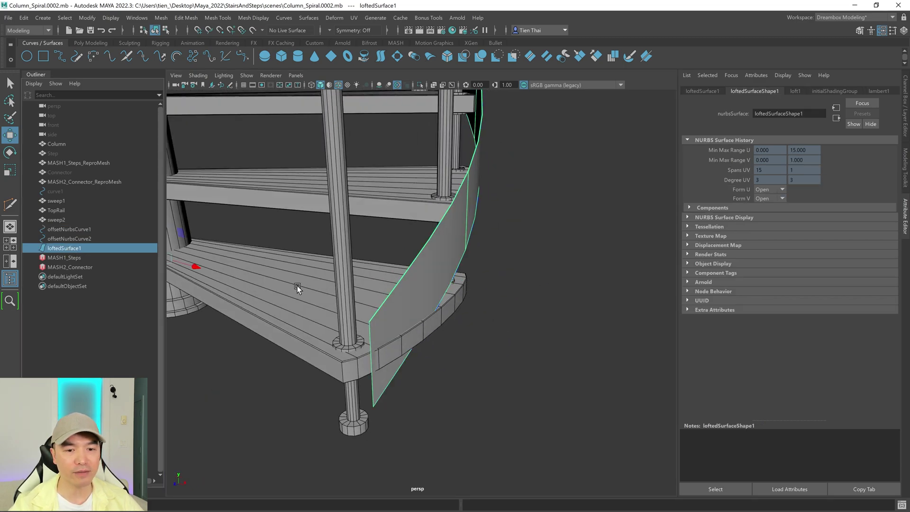
{"action": "right_click", "coordinate": [564, 229]}
{"action": "right_click_drag", "start_coordinate": [564, 229], "coordinate": [532, 229]}
{"action": "scroll", "coordinate": [538, 310], "scroll_direction": "down", "scroll_amount": 5}
{"action": "left_click_drag", "start_coordinate": [539, 311], "coordinate": [446, 309], "text": "alt"}
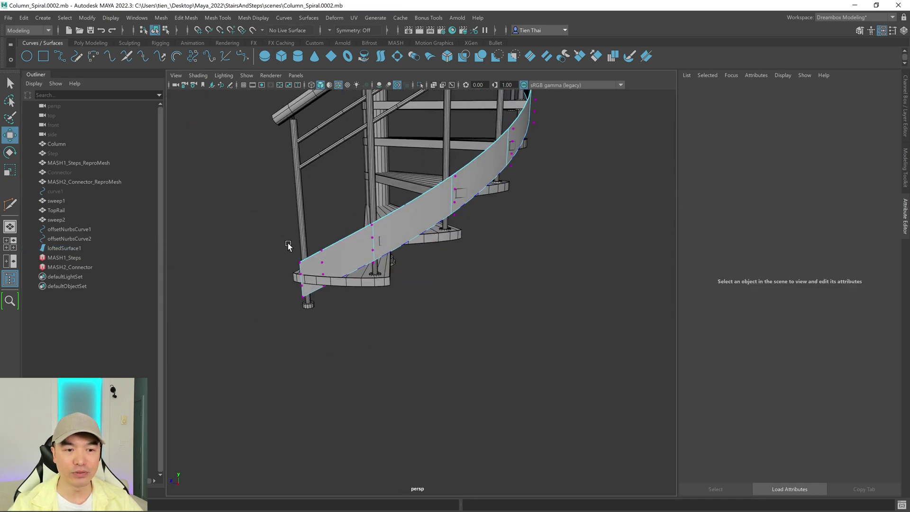
{"action": "left_click_drag", "start_coordinate": [291, 263], "coordinate": [355, 265], "text": "alt"}
{"action": "scroll", "coordinate": [351, 264], "scroll_direction": "up", "scroll_amount": 6}
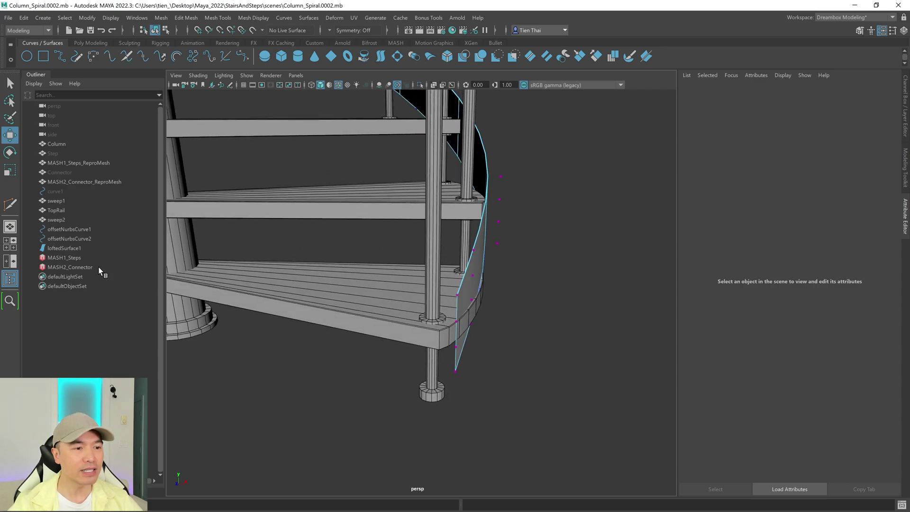
- Select the whole lofted surface as an object and hide the Attribute Editor
{"action": "left_click", "coordinate": [66, 248]}
{"action": "left_click_drag", "start_coordinate": [305, 246], "coordinate": [469, 306], "text": "alt"}
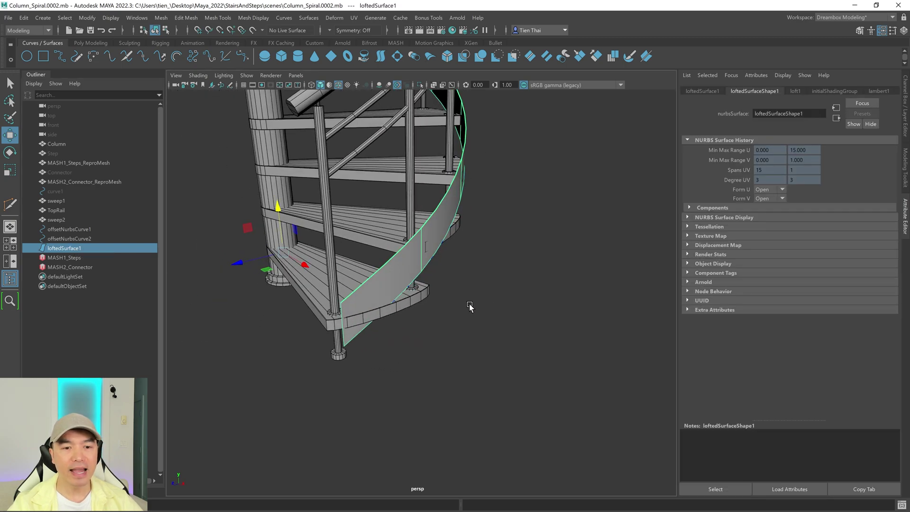
{"action": "scroll", "coordinate": [485, 295], "scroll_direction": "down", "scroll_amount": 5}
{"action": "middle_click_drag", "start_coordinate": [528, 273], "coordinate": [571, 354], "text": "alt"}
{"action": "left_click", "coordinate": [905, 221]}
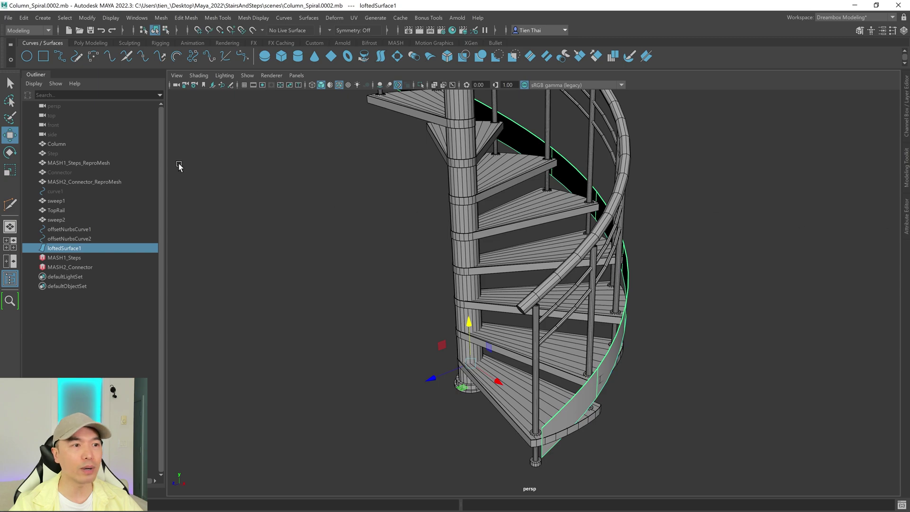
- Convert the lofted surface from NURBS to polygons with reset options and the Control points tessellation method
{"action": "left_click", "coordinate": [87, 17]}
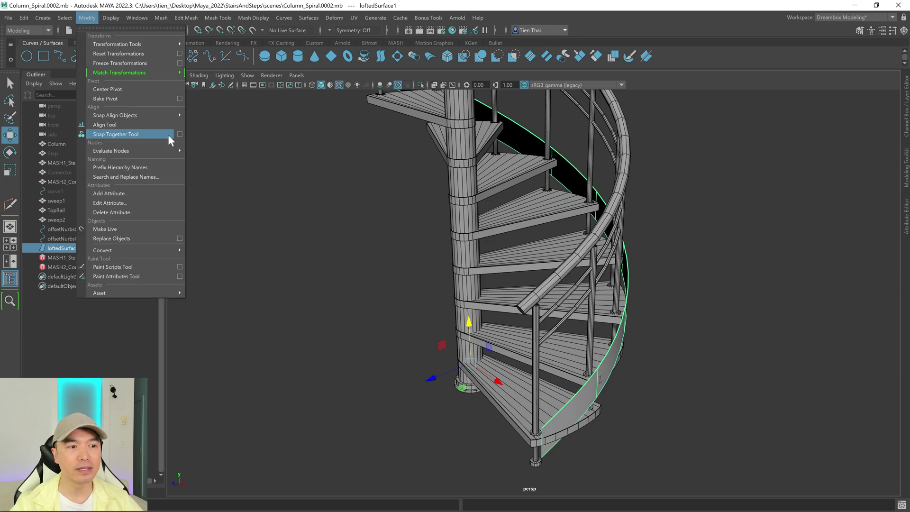
{"action": "mouse_move", "coordinate": [122, 251]}
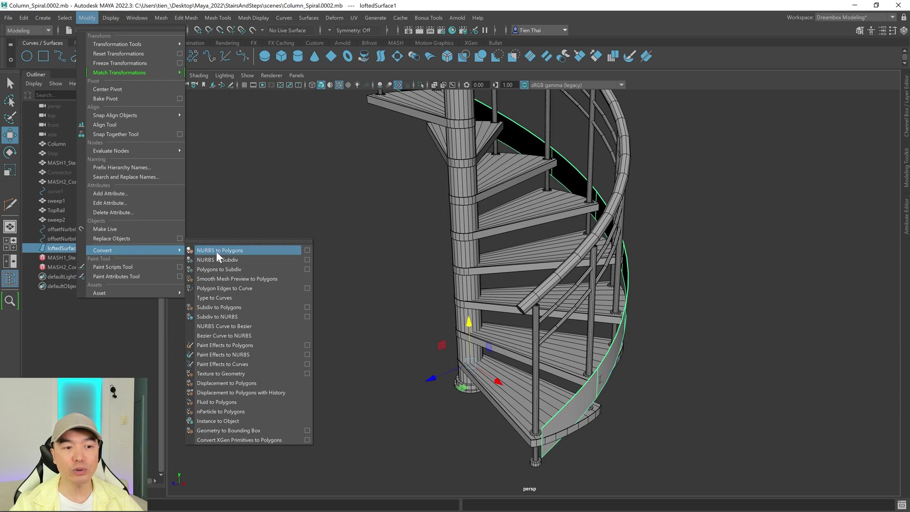
{"action": "left_click", "coordinate": [307, 251]}
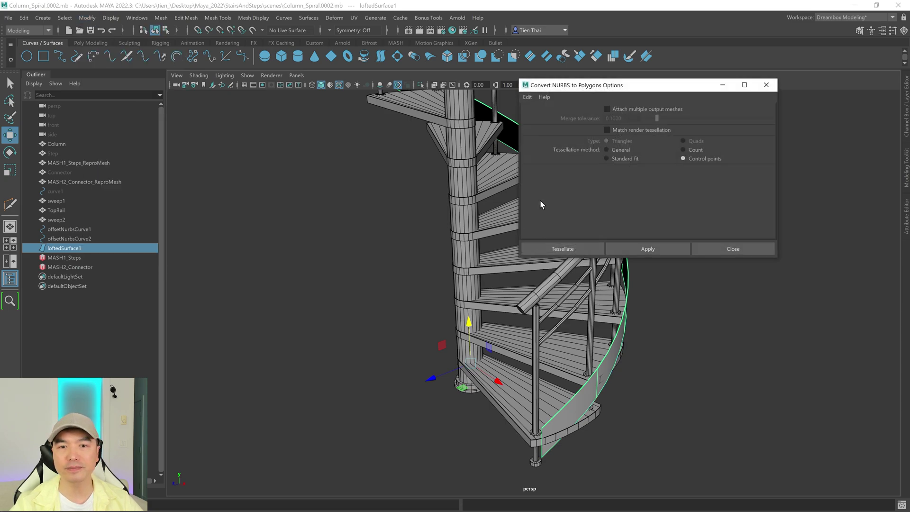
{"action": "left_click", "coordinate": [527, 97]}
{"action": "left_click", "coordinate": [555, 117]}
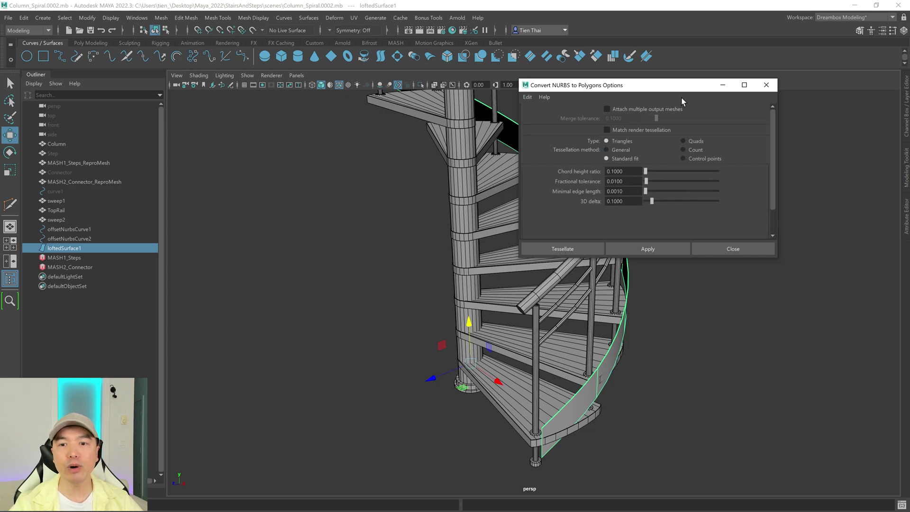
{"action": "left_click", "coordinate": [684, 158]}
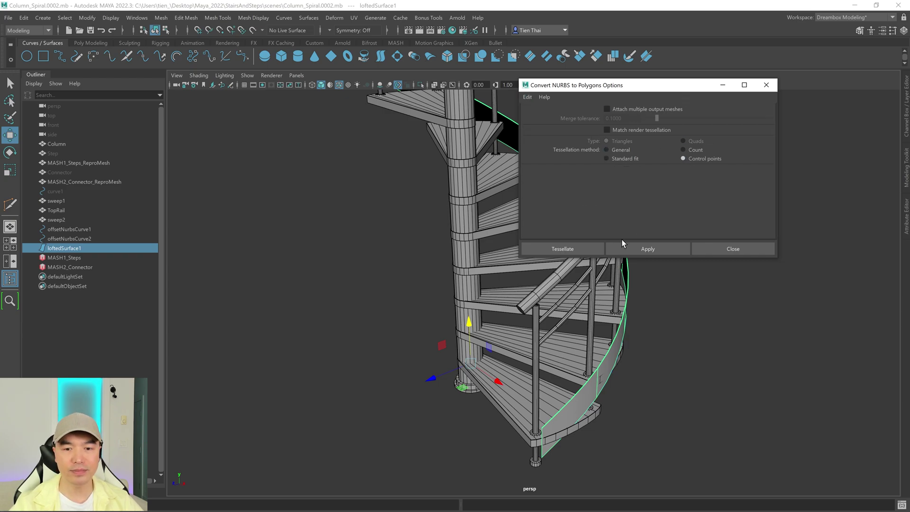
{"action": "left_click", "coordinate": [564, 248]}
{"action": "middle_click_drag", "start_coordinate": [634, 258], "coordinate": [614, 232], "text": "alt"}
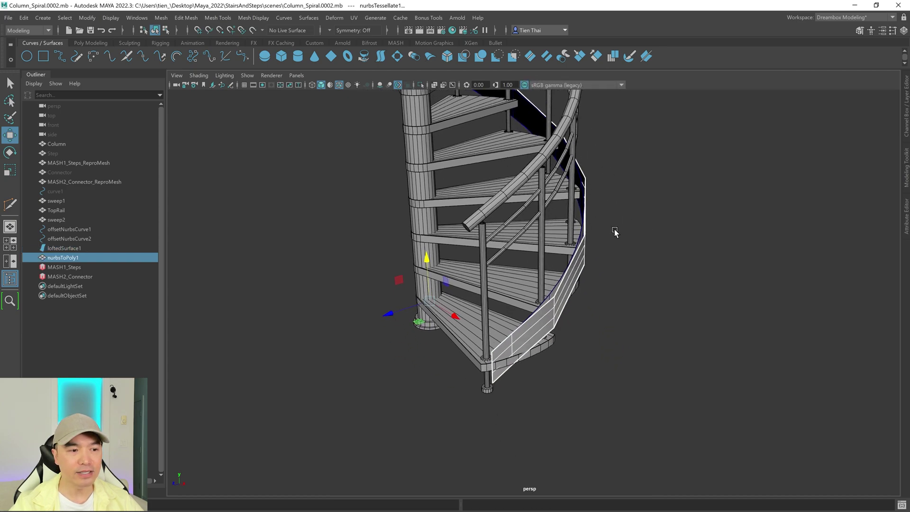
- Smooth the converted polygon strip with 1 division
{"action": "left_click", "coordinate": [80, 258]}
{"action": "scroll", "coordinate": [669, 287], "scroll_direction": "up", "scroll_amount": 5}
{"action": "left_click_drag", "start_coordinate": [598, 341], "coordinate": [616, 316], "text": "alt"}
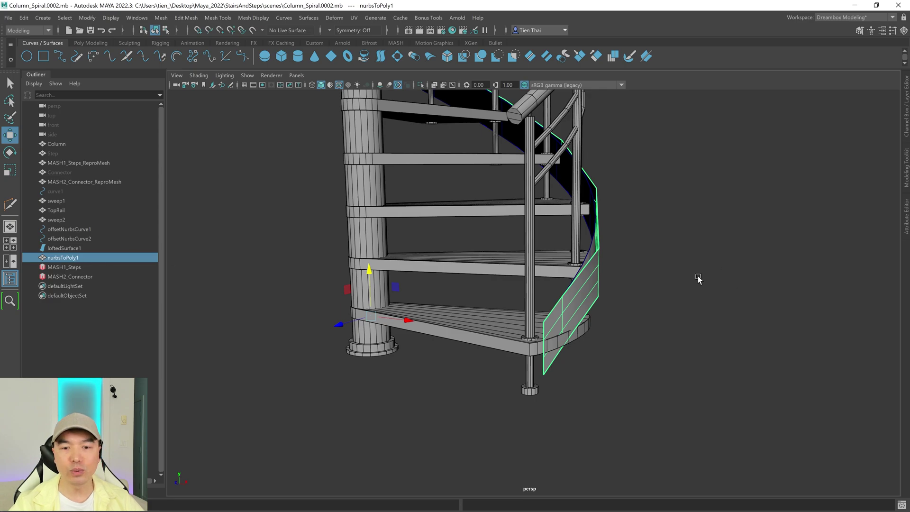
{"action": "right_click_drag", "start_coordinate": [668, 217], "coordinate": [647, 268], "text": "shift"}
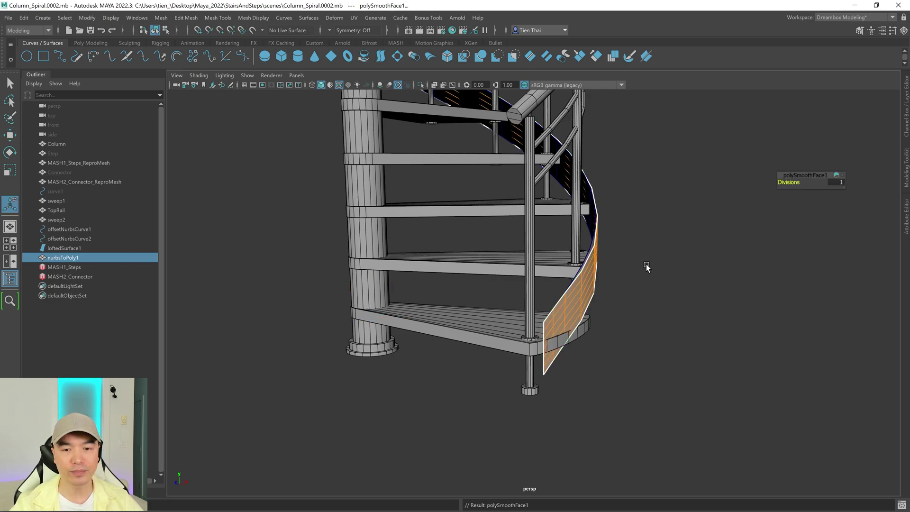
{"action": "left_click_drag", "start_coordinate": [647, 274], "coordinate": [625, 278], "text": "alt"}
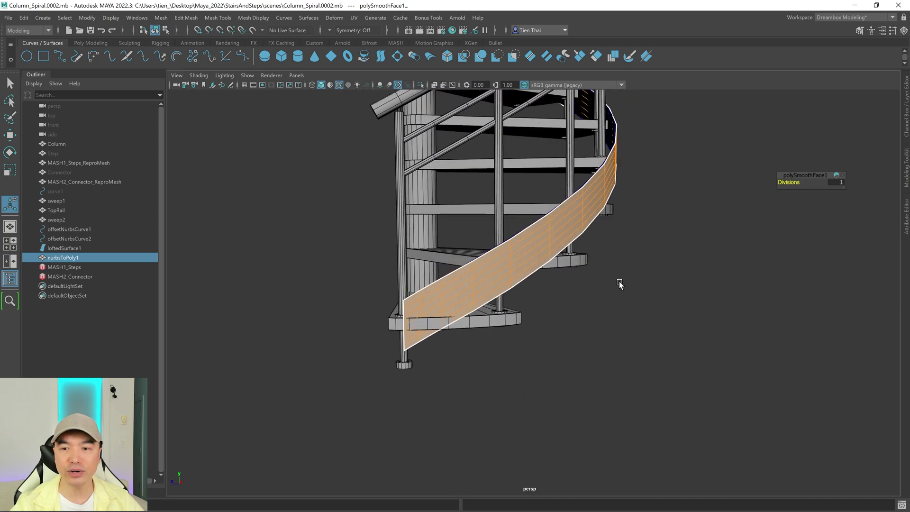
{"action": "scroll", "coordinate": [618, 282], "scroll_direction": "up", "scroll_amount": 2}
{"action": "left_click_drag", "start_coordinate": [582, 296], "coordinate": [558, 321], "text": "alt"}
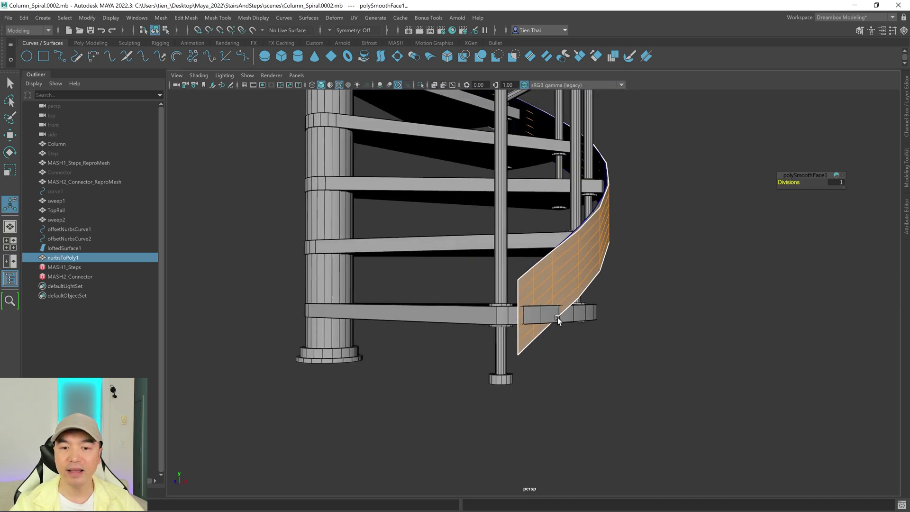
{"action": "left_click_drag", "start_coordinate": [649, 273], "coordinate": [694, 321], "text": "alt"}
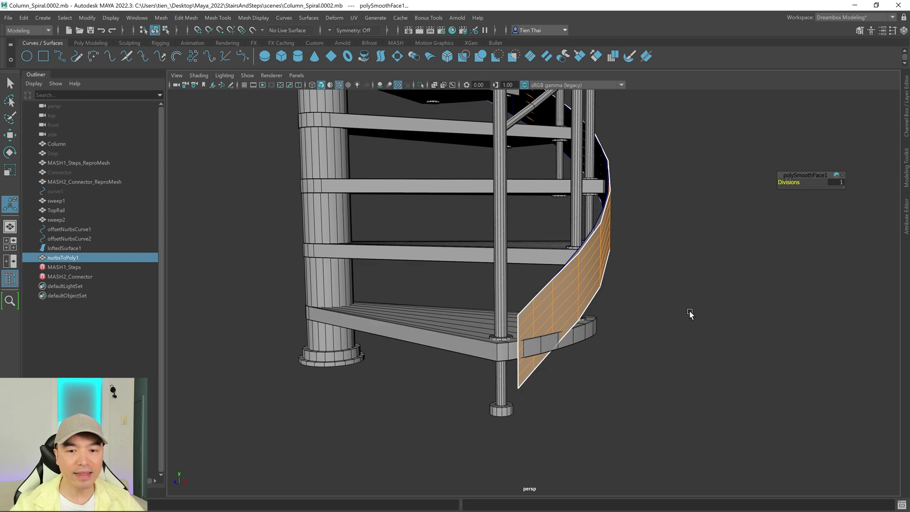
- Isolate the smoothed polygon strip in the viewport
{"action": "left_click", "coordinate": [690, 313]}
{"action": "left_click", "coordinate": [588, 309]}
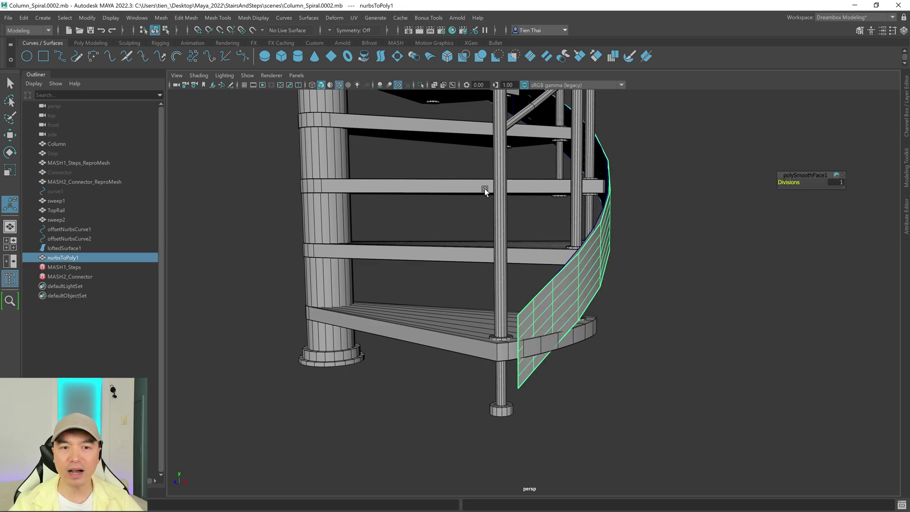
{"action": "left_click", "coordinate": [420, 85]}
{"action": "left_click_drag", "start_coordinate": [571, 223], "coordinate": [536, 234], "text": "alt"}
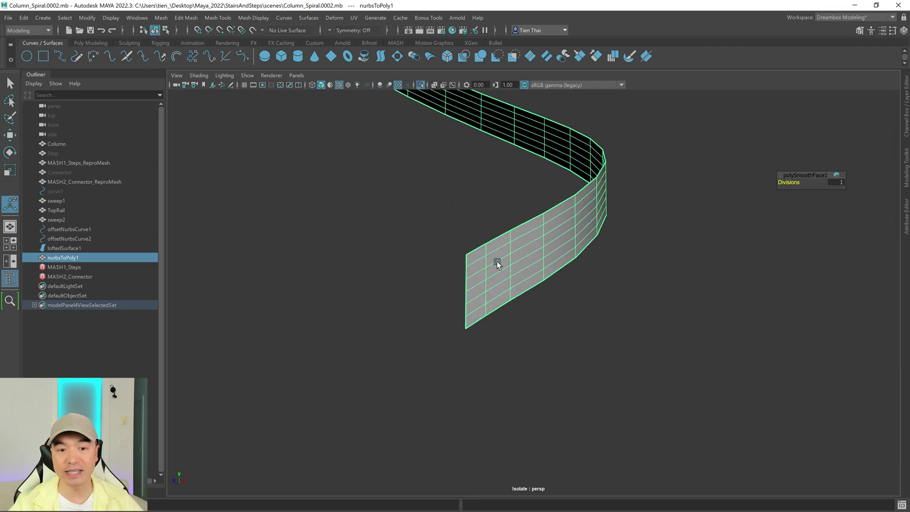
{"action": "scroll", "coordinate": [531, 235], "scroll_direction": "up", "scroll_amount": 4}
- Delete the strip's inner lengthwise edge loops, keeping only the middle one
{"action": "key", "text": "q"}
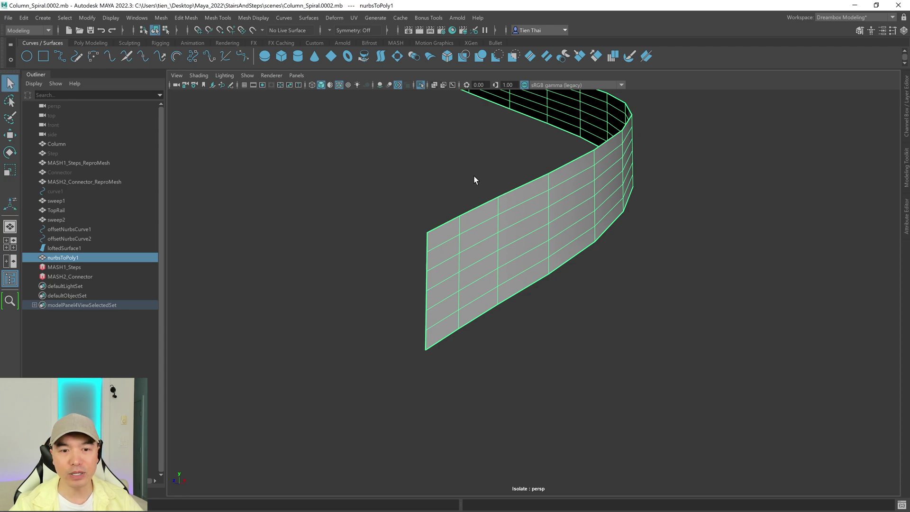
{"action": "right_click_drag", "start_coordinate": [474, 180], "coordinate": [470, 147]}
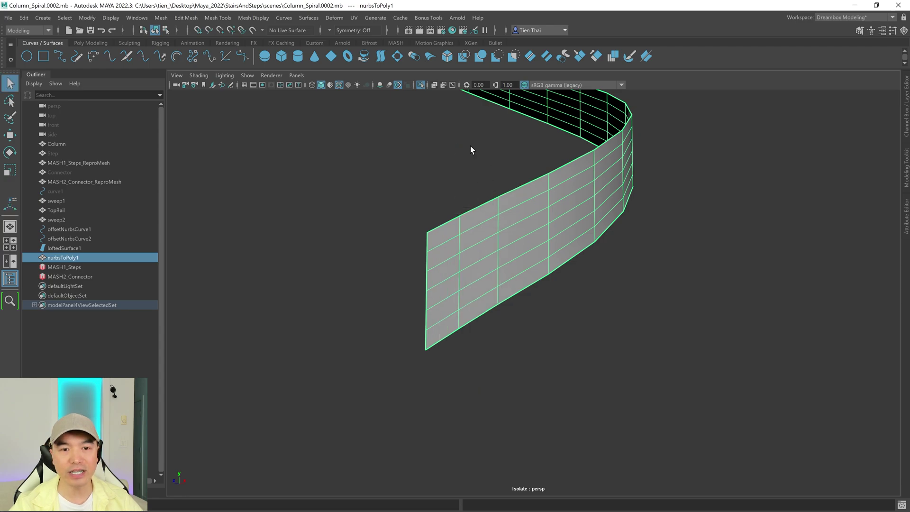
{"action": "double_click", "coordinate": [445, 243]}
{"action": "double_click", "coordinate": [446, 260], "text": "shift"}
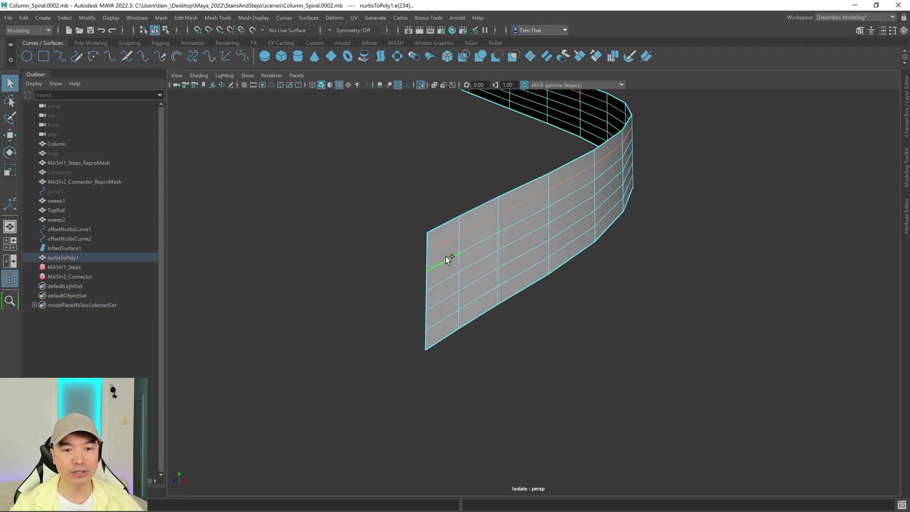
{"action": "double_click", "coordinate": [440, 303], "text": "shift"}
{"action": "double_click", "coordinate": [437, 326], "text": "shift"}
{"action": "left_click_drag", "start_coordinate": [568, 303], "coordinate": [607, 287], "text": "alt"}
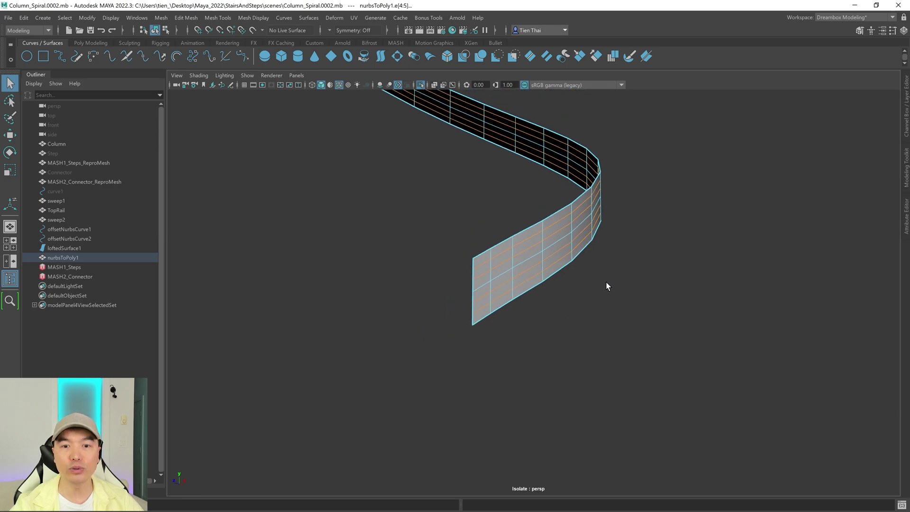
{"action": "key", "text": "ctrl+Delete"}
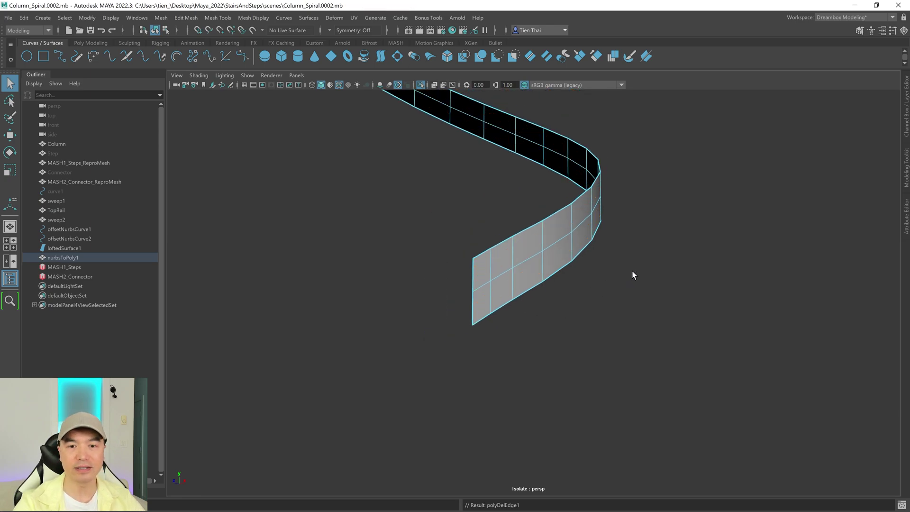
- Return the strip to object selection and end the isolation to show the whole staircase
{"action": "right_click_drag", "start_coordinate": [596, 163], "coordinate": [619, 178]}
{"action": "left_click_drag", "start_coordinate": [619, 178], "coordinate": [603, 198], "text": "alt"}
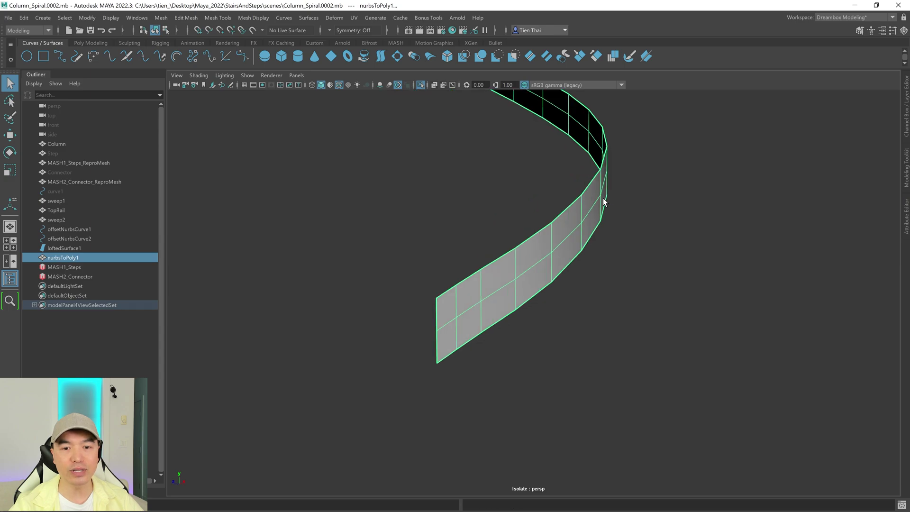
{"action": "left_click", "coordinate": [421, 86]}
{"action": "left_click_drag", "start_coordinate": [548, 260], "coordinate": [664, 244], "text": "alt"}
- Extrude the polygon strip's faces along the outer edge of the steps with a thickness of about 0.053
{"action": "right_click_drag", "start_coordinate": [677, 223], "coordinate": [672, 253], "text": "shift"}
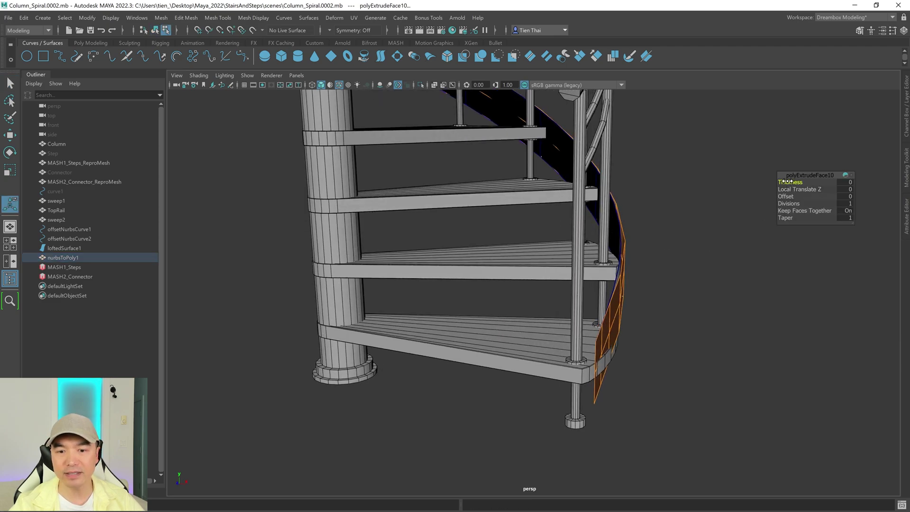
{"action": "left_click_drag", "start_coordinate": [787, 181], "coordinate": [800, 182]}
{"action": "left_click_drag", "start_coordinate": [673, 247], "coordinate": [420, 321], "text": "alt"}
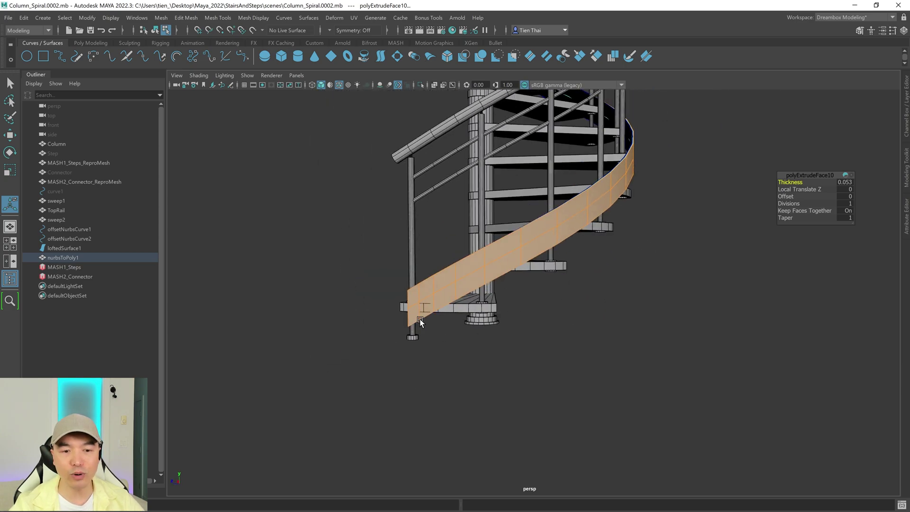
{"action": "left_click_drag", "start_coordinate": [589, 255], "coordinate": [596, 266], "text": "alt"}
{"action": "right_click_drag", "start_coordinate": [595, 266], "coordinate": [583, 286], "text": "alt"}
{"action": "left_click_drag", "start_coordinate": [583, 287], "coordinate": [576, 286], "text": "alt"}
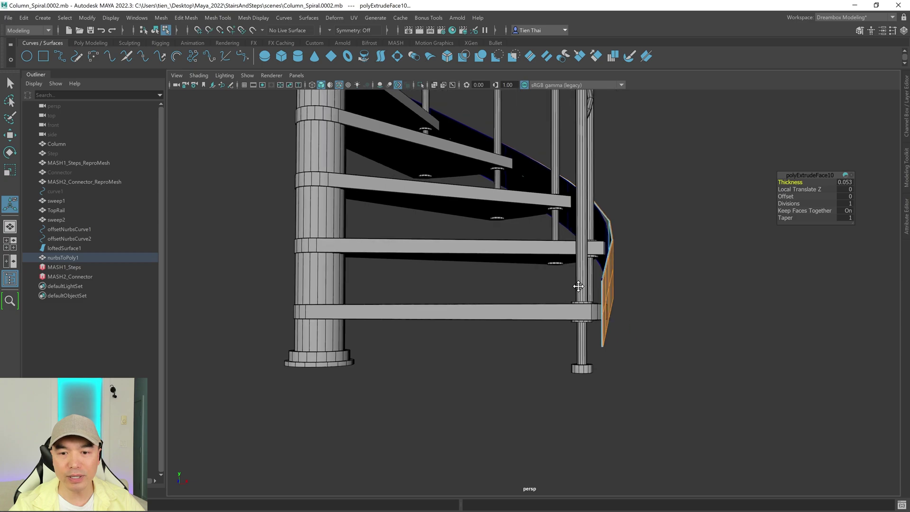
- Adjust the strip's extrusion thickness to about 0.082, comparing it with the step edges up close
{"action": "right_click_drag", "start_coordinate": [577, 287], "coordinate": [803, 310], "text": "alt"}
{"action": "middle_click_drag", "start_coordinate": [802, 310], "coordinate": [719, 315], "text": "alt"}
{"action": "right_click_drag", "start_coordinate": [719, 314], "coordinate": [754, 280], "text": "alt"}
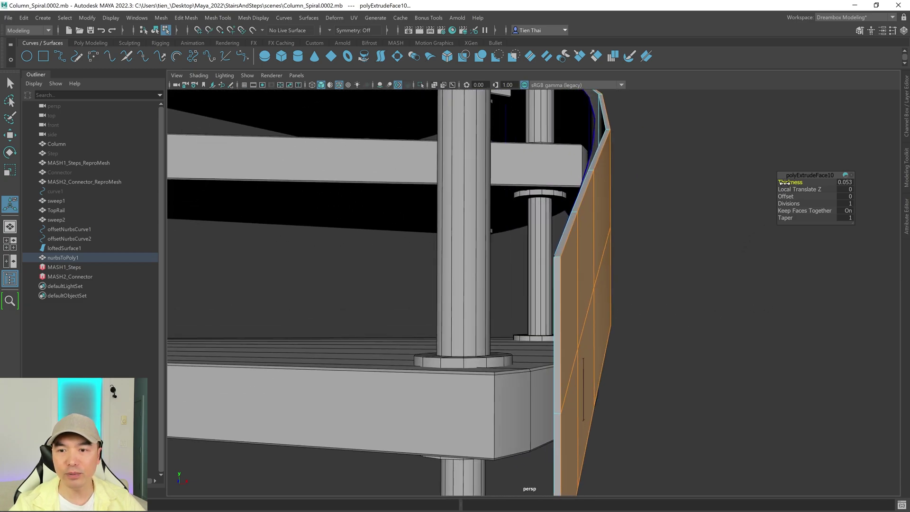
{"action": "left_click_drag", "start_coordinate": [783, 182], "coordinate": [802, 181]}
{"action": "right_click_drag", "start_coordinate": [744, 205], "coordinate": [646, 254], "text": "alt"}
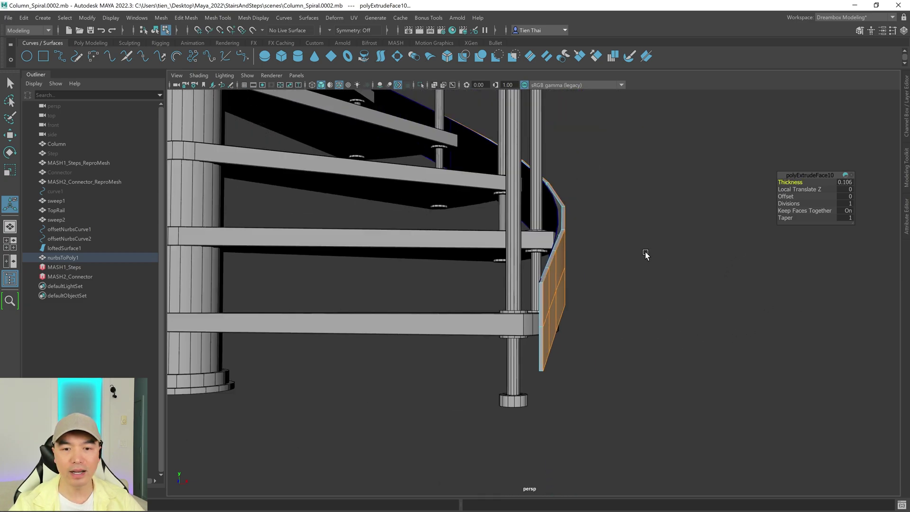
{"action": "left_click_drag", "start_coordinate": [646, 254], "coordinate": [617, 264], "text": "alt"}
{"action": "right_click_drag", "start_coordinate": [617, 265], "coordinate": [703, 255], "text": "alt"}
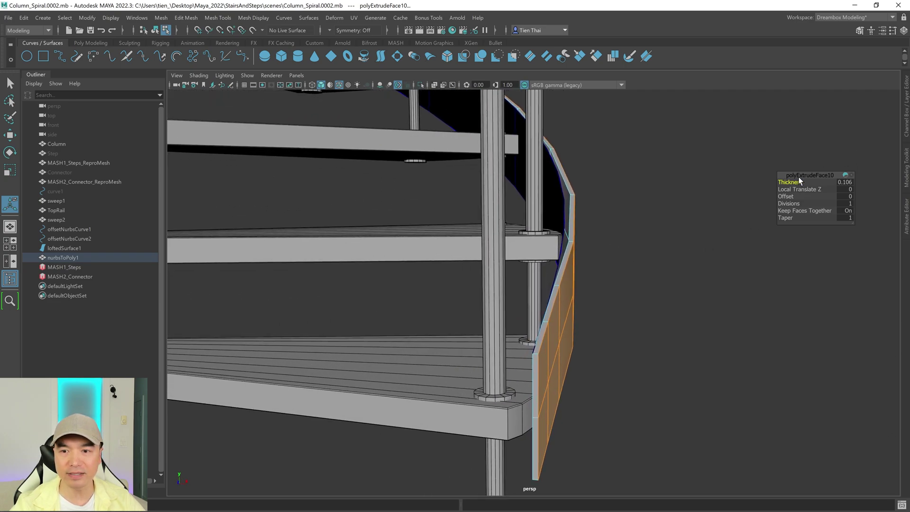
{"action": "left_click_drag", "start_coordinate": [800, 181], "coordinate": [785, 182]}
{"action": "right_click_drag", "start_coordinate": [785, 181], "coordinate": [640, 257], "text": "alt"}
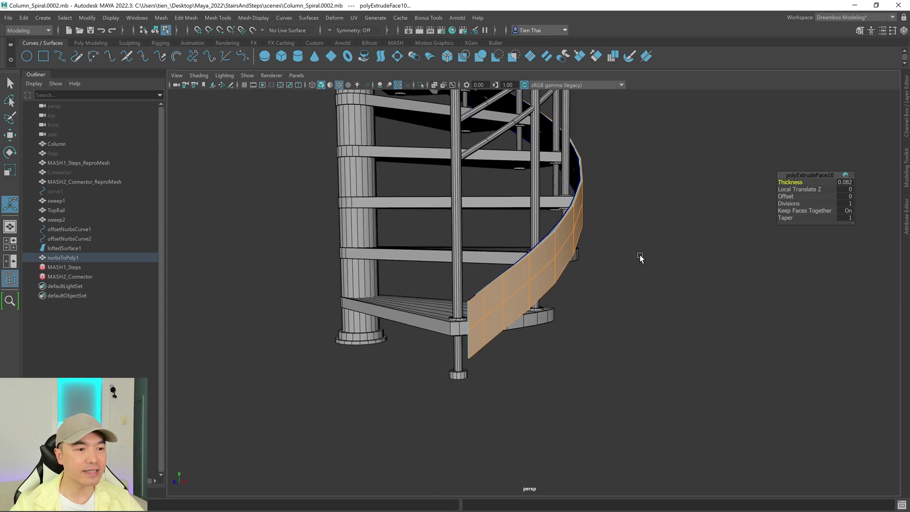
- Select the control vertices at the lower end of the lofted surface with the Move tool, and return to object selection
{"action": "left_click", "coordinate": [69, 250]}
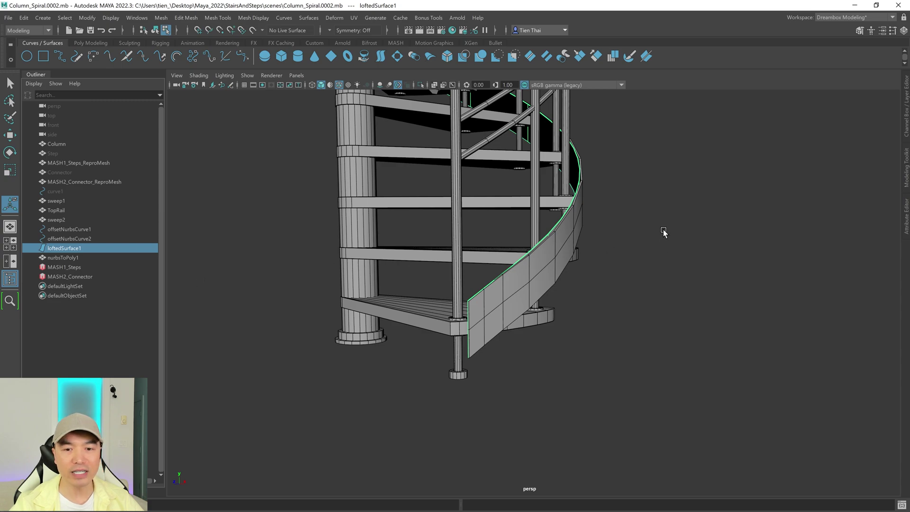
{"action": "right_click_drag", "start_coordinate": [663, 232], "coordinate": [618, 230]}
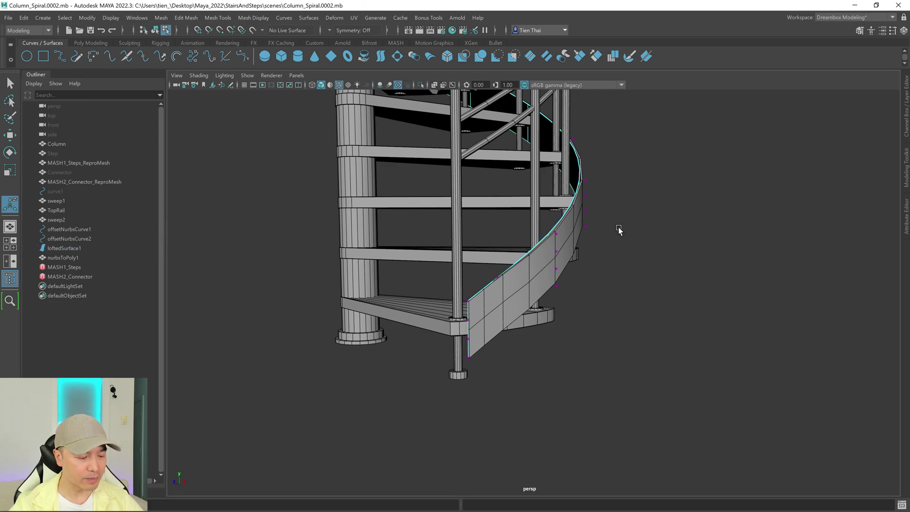
{"action": "key", "text": "4"}
{"action": "left_click_drag", "start_coordinate": [618, 233], "coordinate": [587, 265], "text": "alt"}
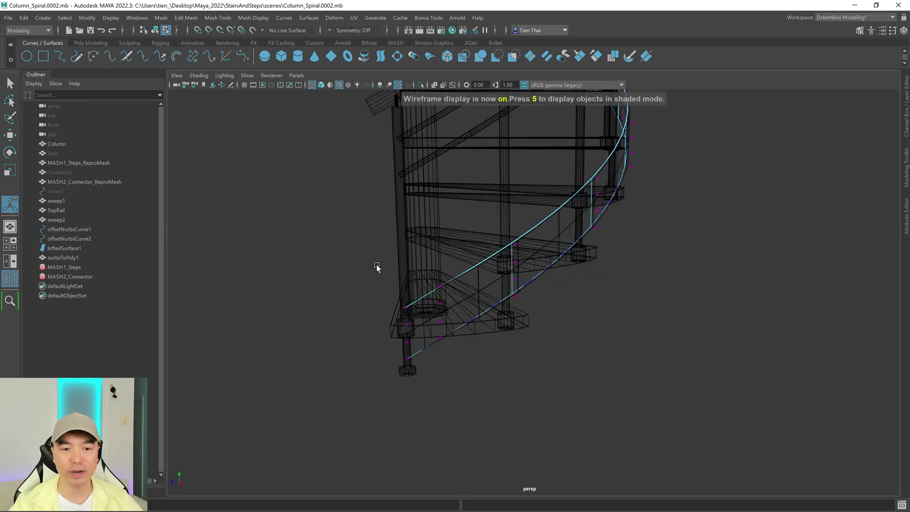
{"action": "mouse_move", "coordinate": [379, 262]}
{"action": "left_mouse_down"}
{"action": "mouse_move", "coordinate": [451, 365]}
{"action": "mouse_move", "coordinate": [544, 353]}
{"action": "mouse_move", "coordinate": [533, 337]}
{"action": "mouse_move", "coordinate": [632, 325]}
{"action": "left_mouse_up"}
{"action": "key", "text": "5"}
{"action": "key", "text": "w"}
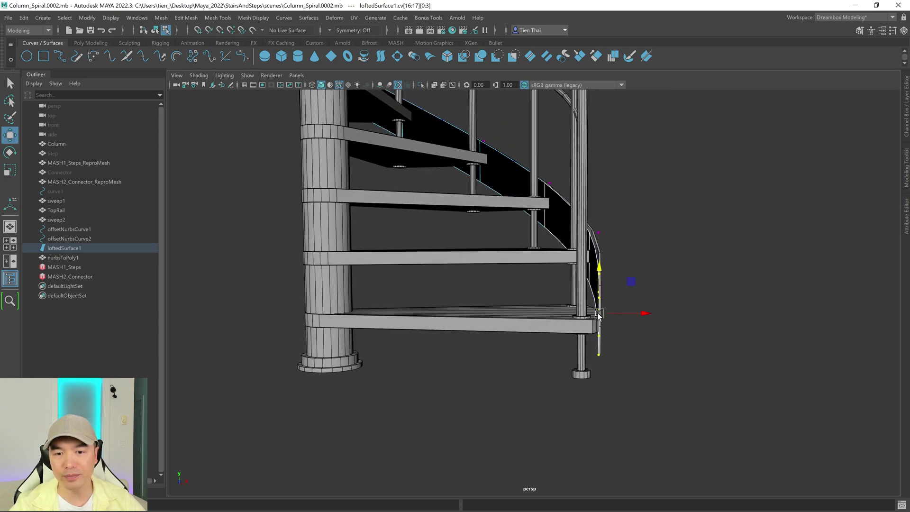
{"action": "left_click_drag", "start_coordinate": [650, 326], "coordinate": [599, 336], "text": "alt"}
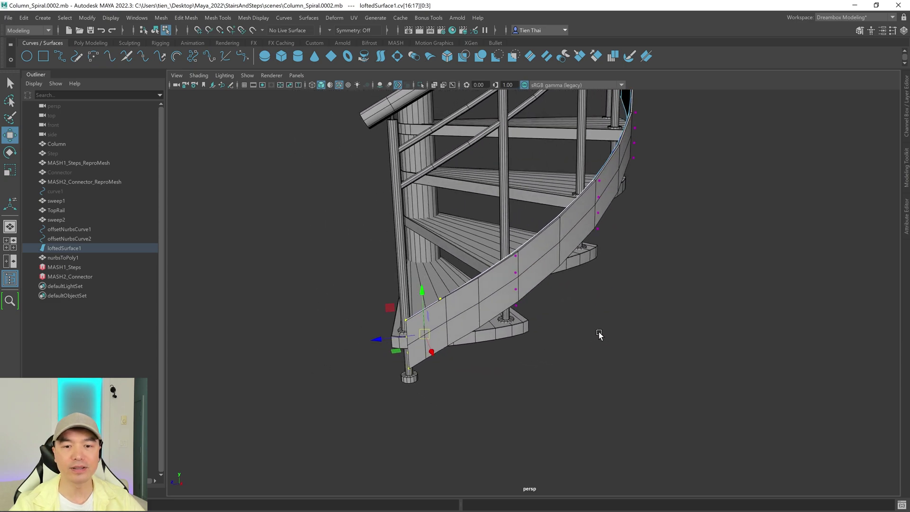
{"action": "right_click_drag", "start_coordinate": [284, 202], "coordinate": [325, 173]}
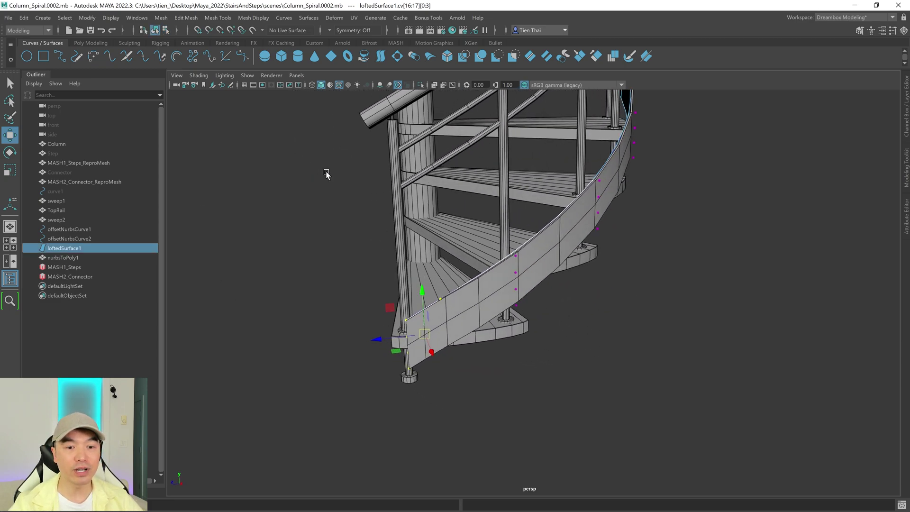
- Examine the thickened outer band along the whole staircase from several sides
{"action": "left_click", "coordinate": [410, 344]}
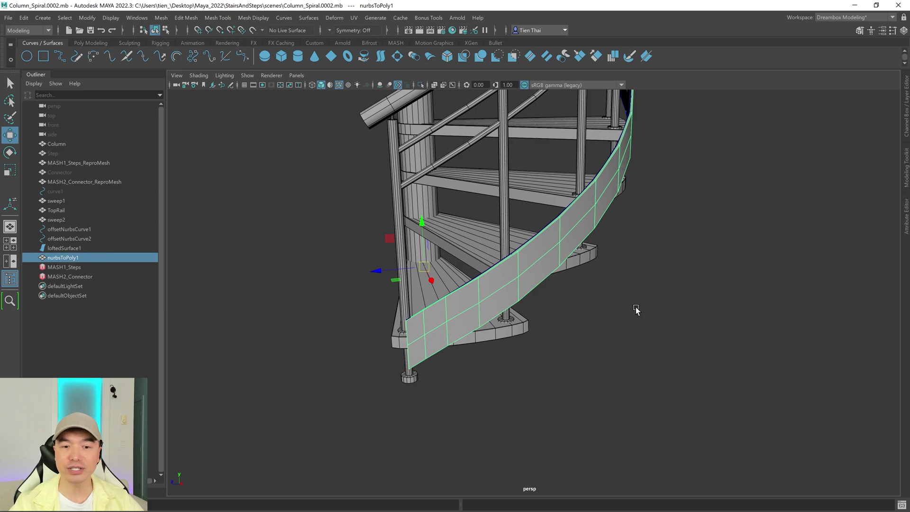
{"action": "right_click_drag", "start_coordinate": [668, 320], "coordinate": [630, 330], "text": "alt"}
{"action": "left_click_drag", "start_coordinate": [631, 330], "coordinate": [638, 329], "text": "alt"}
{"action": "right_click_drag", "start_coordinate": [685, 348], "coordinate": [665, 333], "text": "alt"}
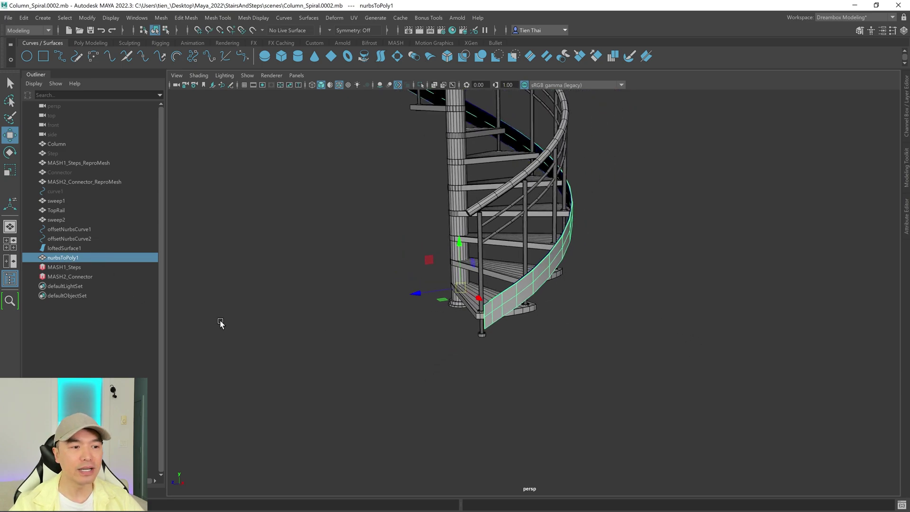
{"action": "left_click_drag", "start_coordinate": [302, 266], "coordinate": [531, 219], "text": "alt"}
{"action": "key", "text": "q"}
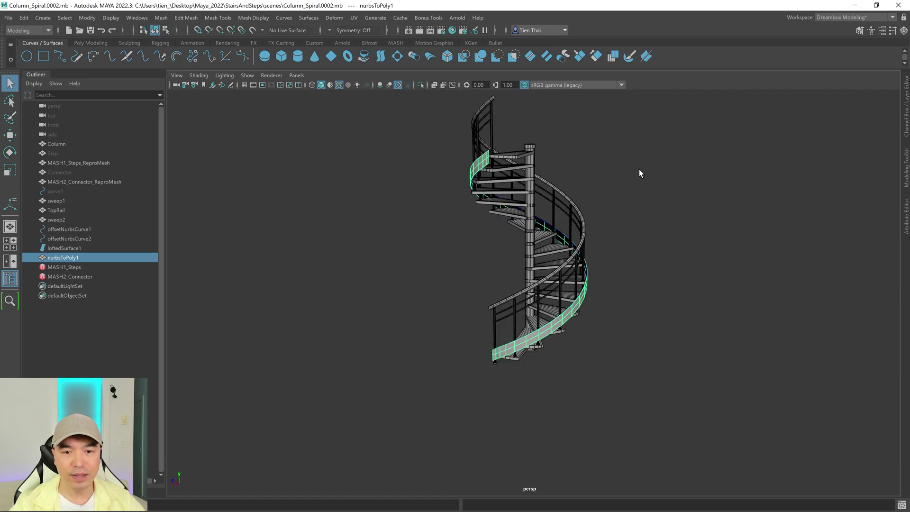
{"action": "left_click", "coordinate": [630, 189]}
{"action": "scroll", "coordinate": [613, 213], "scroll_direction": "up", "scroll_amount": 3}
{"action": "left_click_drag", "start_coordinate": [588, 264], "coordinate": [640, 295], "text": "alt"}
{"action": "scroll", "coordinate": [640, 284], "scroll_direction": "down", "scroll_amount": 5}
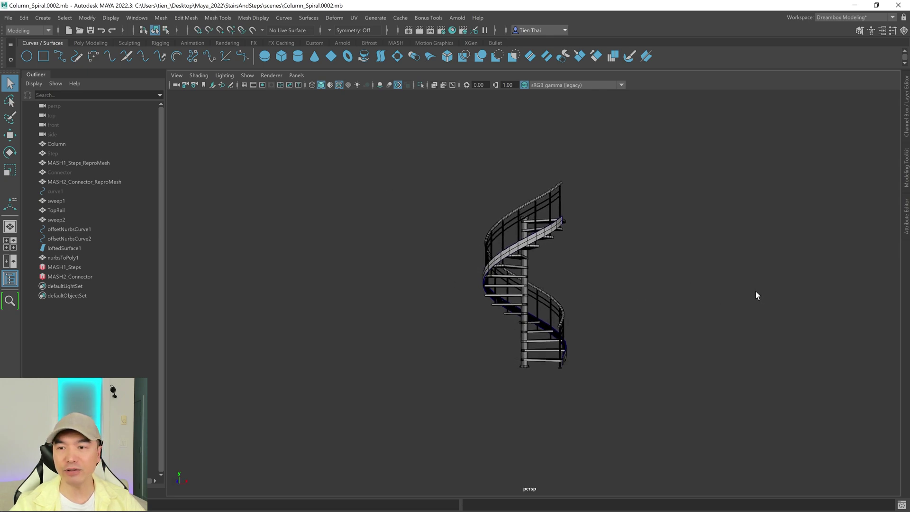
- Select all visible staircase objects and delete their construction history
{"action": "left_click", "coordinate": [907, 108]}
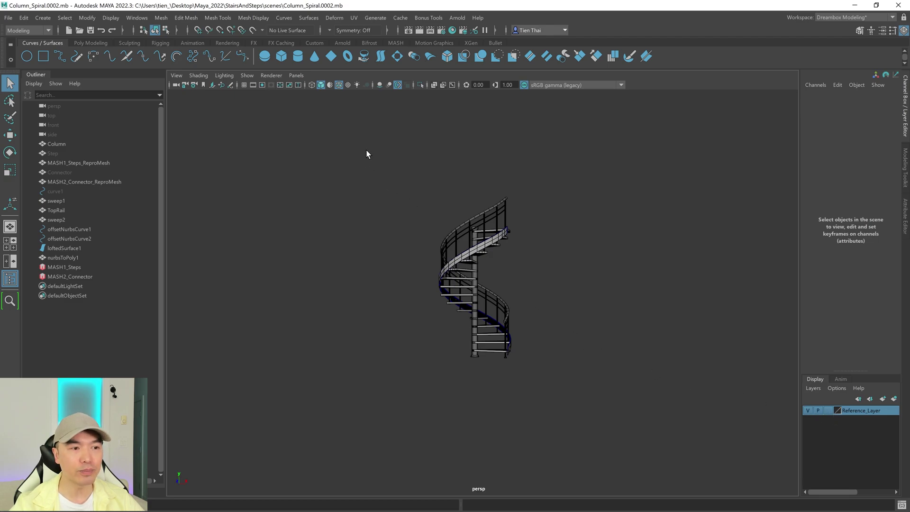
{"action": "left_click_drag", "start_coordinate": [366, 154], "coordinate": [605, 404]}
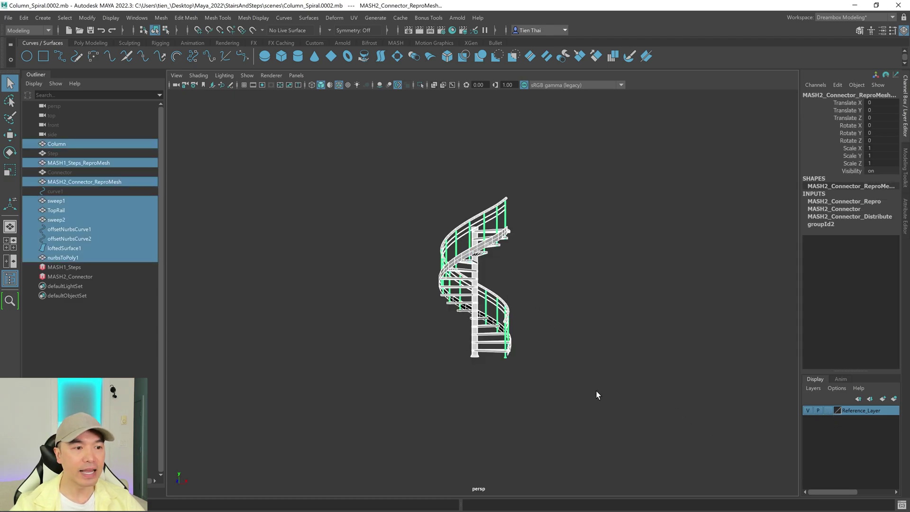
{"action": "left_click", "coordinate": [82, 42]}
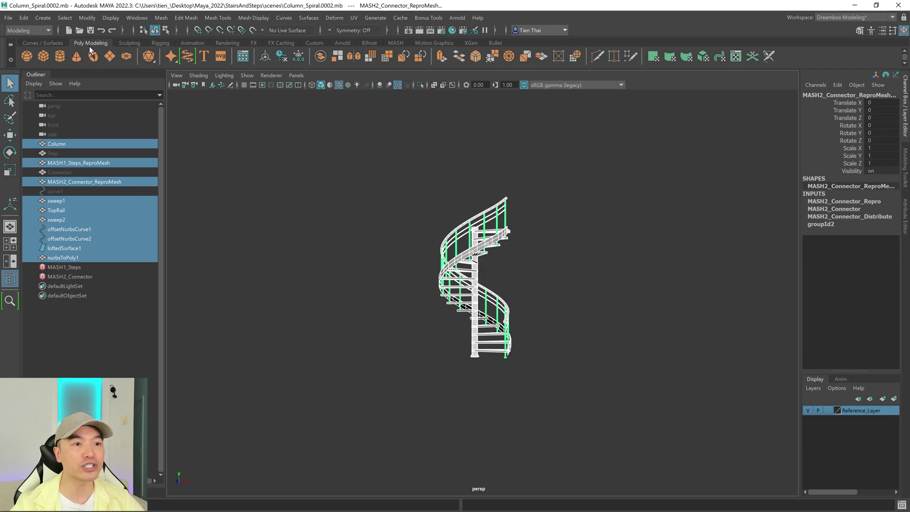
{"action": "left_click", "coordinate": [283, 55]}
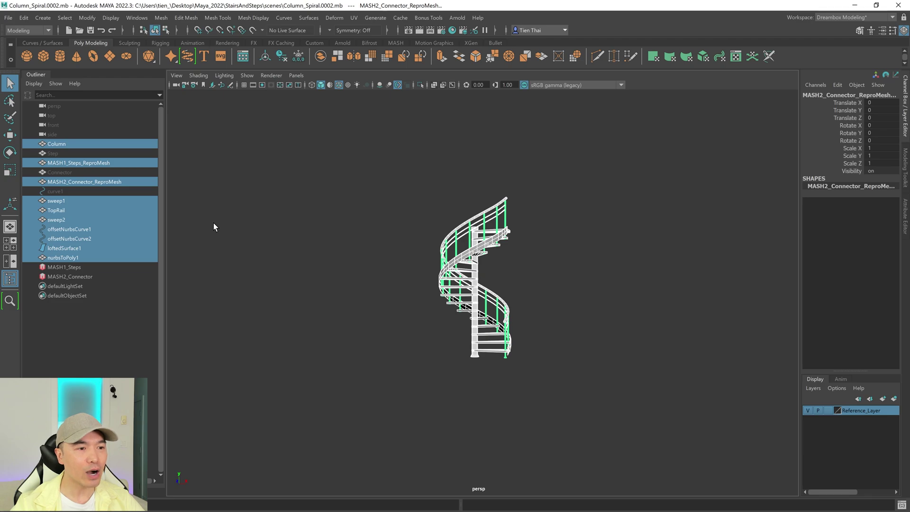
- Delete the hidden guide curve, both offset curves and the lofted surface
{"action": "left_click", "coordinate": [63, 154]}
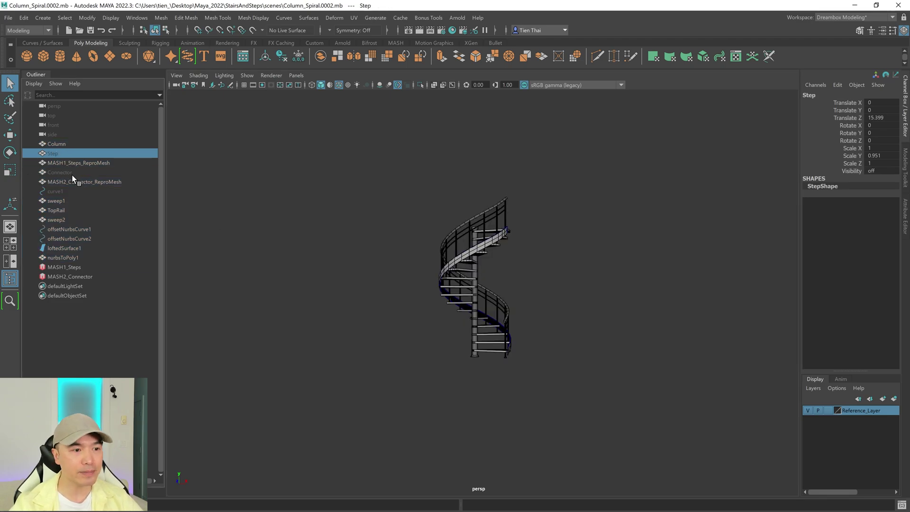
{"action": "left_click", "coordinate": [64, 192]}
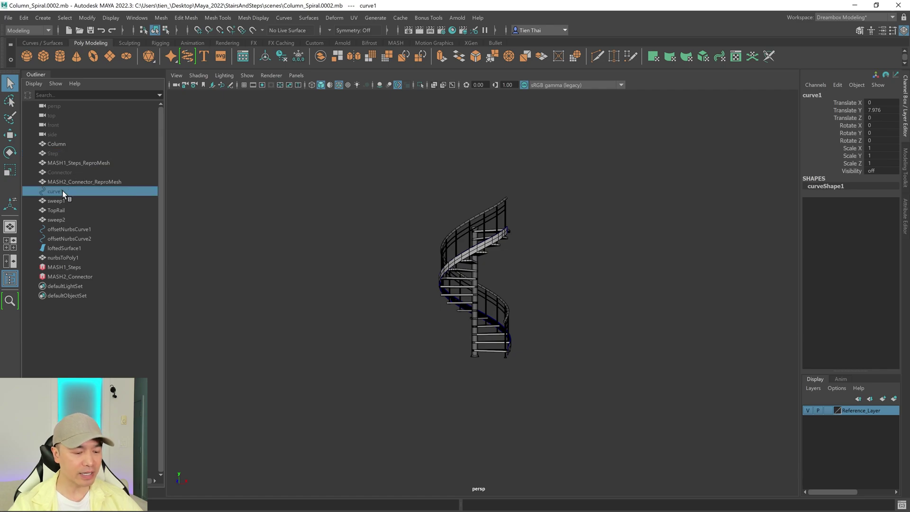
{"action": "key", "text": "Delete"}
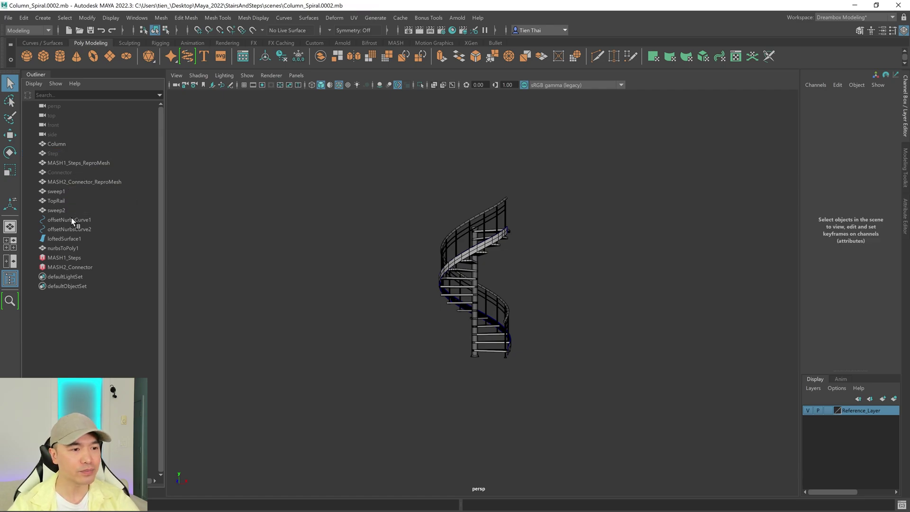
{"action": "left_click", "coordinate": [71, 220]}
{"action": "key", "text": "Delete"}
{"action": "left_click", "coordinate": [72, 220]}
{"action": "key", "text": "Delete"}
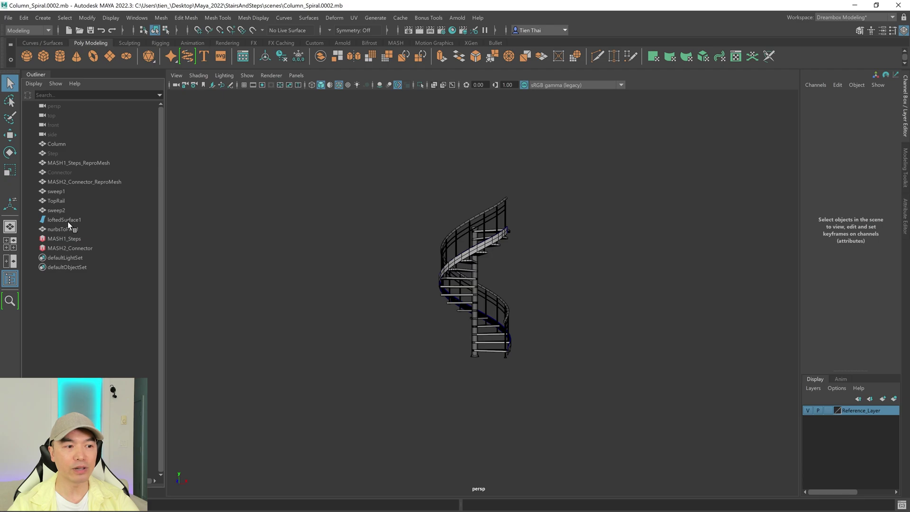
{"action": "left_click", "coordinate": [68, 222]}
{"action": "key", "text": "Delete"}
- Delete the MASH network nodes of the steps and the connectors
{"action": "left_click", "coordinate": [72, 230]}
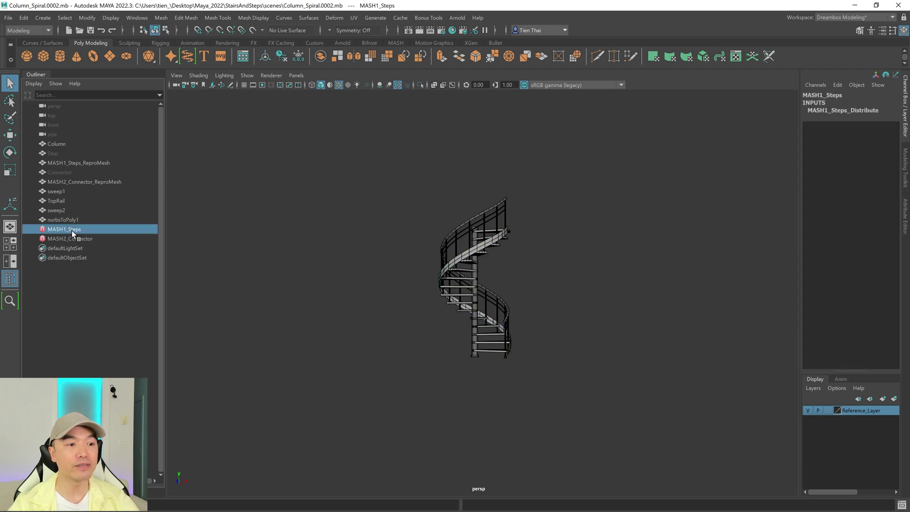
{"action": "key", "text": "Delete"}
{"action": "left_click", "coordinate": [72, 230]}
{"action": "key", "text": "Delete"}
- Frame the complete staircase and check that all its parts are intact from different sides
{"action": "left_click_drag", "start_coordinate": [351, 300], "coordinate": [528, 304], "text": "alt"}
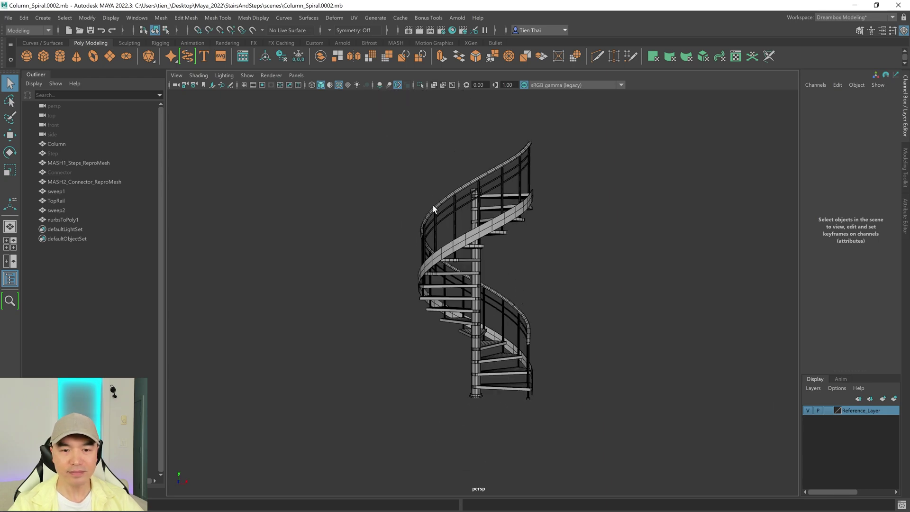
{"action": "left_click_drag", "start_coordinate": [375, 138], "coordinate": [662, 443]}
{"action": "key", "text": "f"}
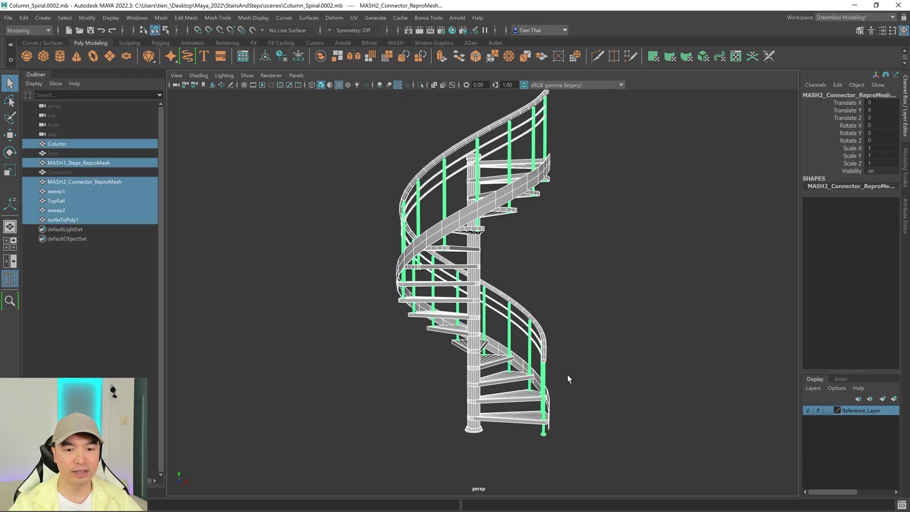
{"action": "left_click_drag", "start_coordinate": [615, 376], "coordinate": [557, 361], "text": "alt"}
{"action": "left_click_drag", "start_coordinate": [501, 378], "coordinate": [532, 377], "text": "alt"}
{"action": "left_click", "coordinate": [601, 350]}
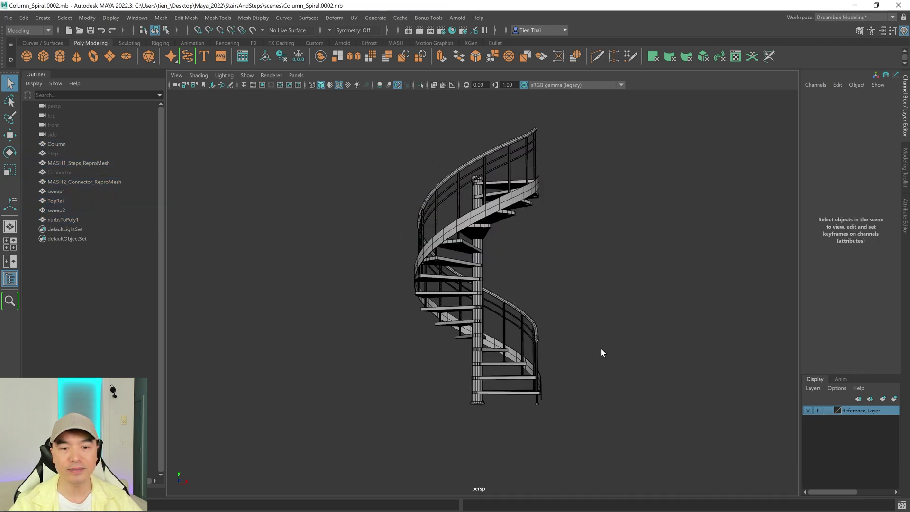
- Hide the object channels and layers, and turn off wireframe on shaded to review the plain shaded staircase
{"action": "left_click", "coordinate": [906, 120]}
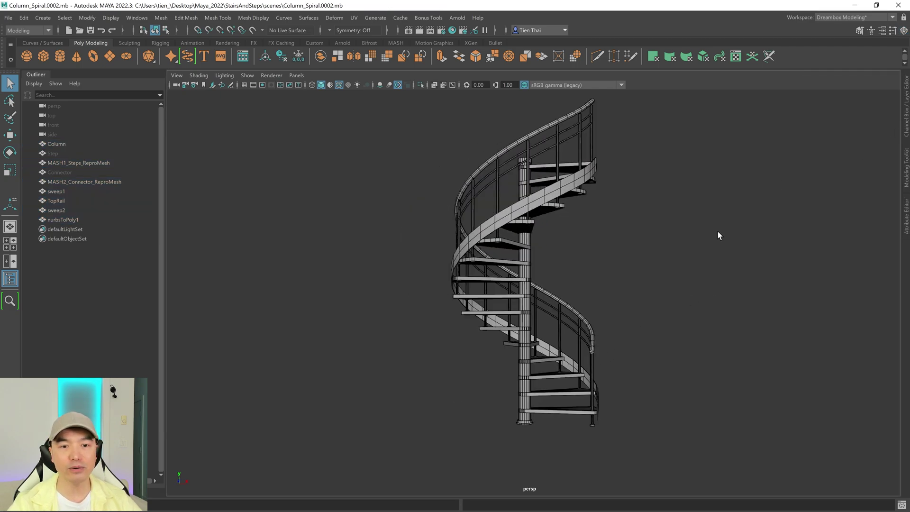
{"action": "left_click_drag", "start_coordinate": [717, 235], "coordinate": [663, 245], "text": "alt"}
{"action": "left_click", "coordinate": [340, 85]}
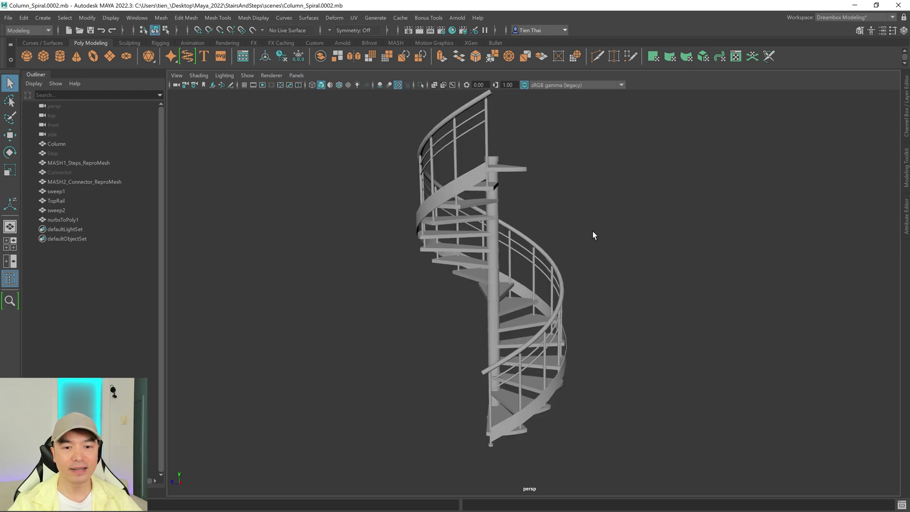
{"action": "mouse_move", "coordinate": [593, 234]}
{"action": "left_mouse_down", "text": "alt"}
{"action": "mouse_move", "coordinate": [522, 238]}
{"action": "mouse_move", "coordinate": [683, 235]}
{"action": "mouse_move", "coordinate": [752, 247]}
{"action": "mouse_move", "coordinate": [619, 270]}
{"action": "mouse_move", "coordinate": [660, 268]}
{"action": "mouse_move", "coordinate": [600, 268]}
{"action": "mouse_move", "coordinate": [638, 288]}
{"action": "mouse_move", "coordinate": [585, 299]}
{"action": "mouse_move", "coordinate": [593, 298]}
{"action": "mouse_move", "coordinate": [589, 306]}
{"action": "mouse_move", "coordinate": [611, 303]}
{"action": "mouse_move", "coordinate": [589, 305]}
{"action": "mouse_move", "coordinate": [610, 292]}
{"action": "mouse_move", "coordinate": [582, 293]}
{"action": "left_mouse_up", "text": "alt"}
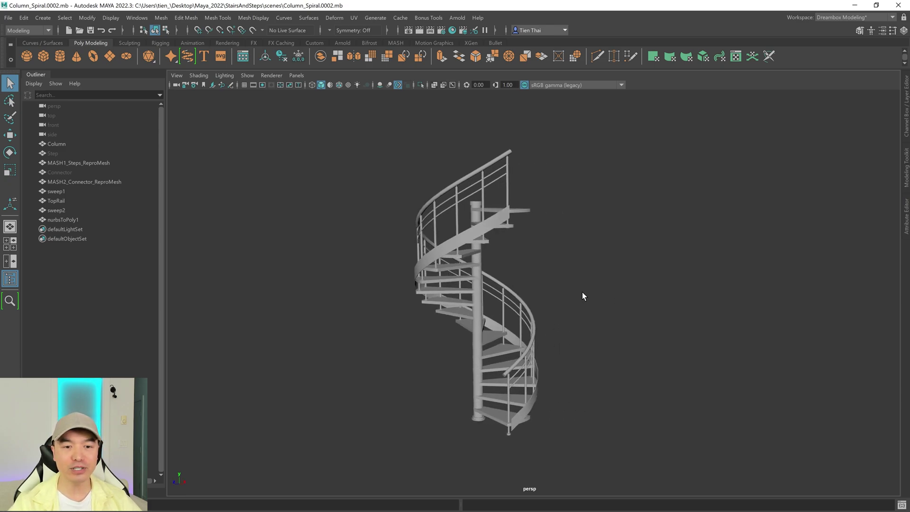